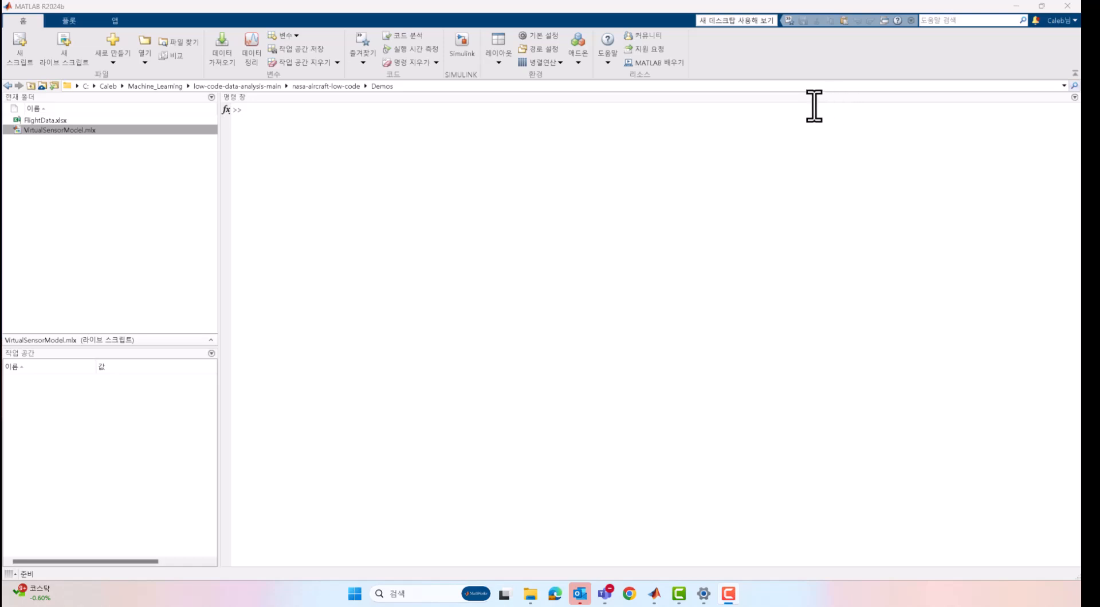
# - Open FlightData.xlsx outside MATLAB to look over its sensor columns, and close the workbook
pyautogui.rightClick(48, 120)
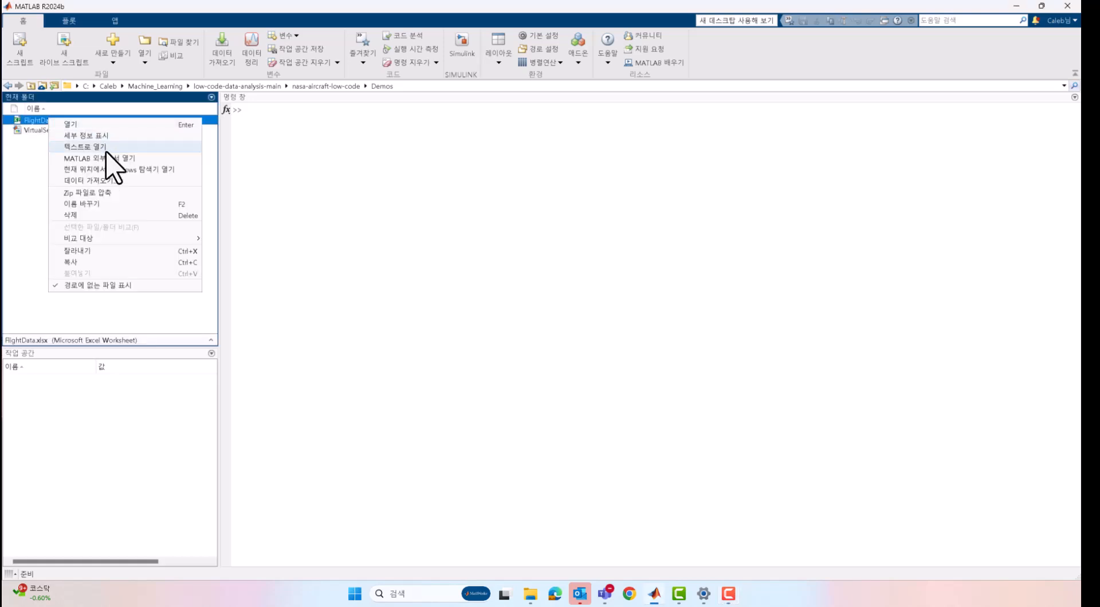
pyautogui.click(107, 155)
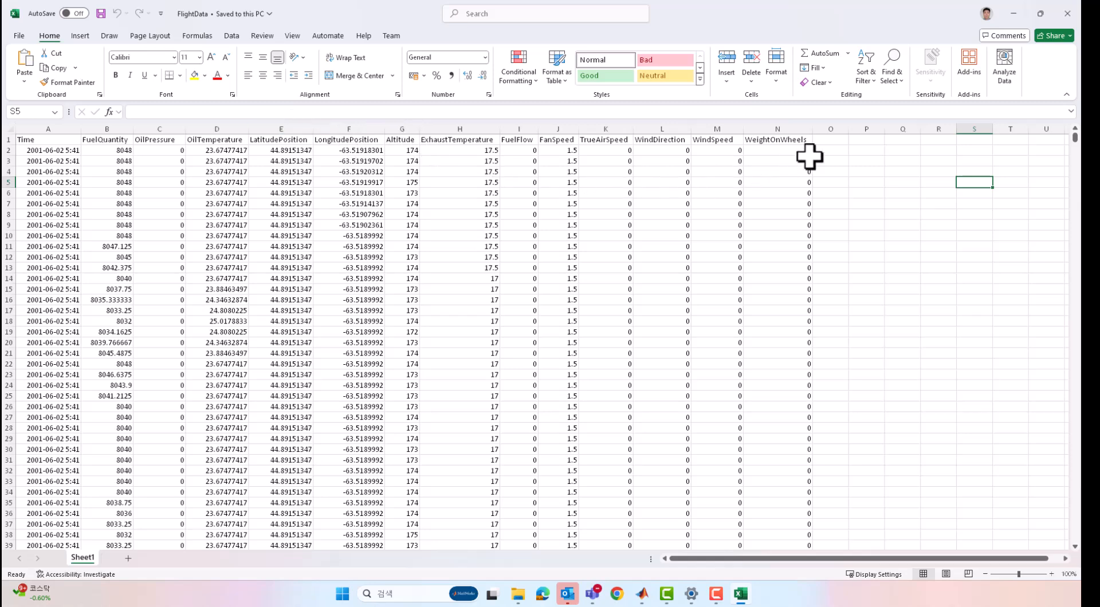
pyautogui.click(1067, 13)
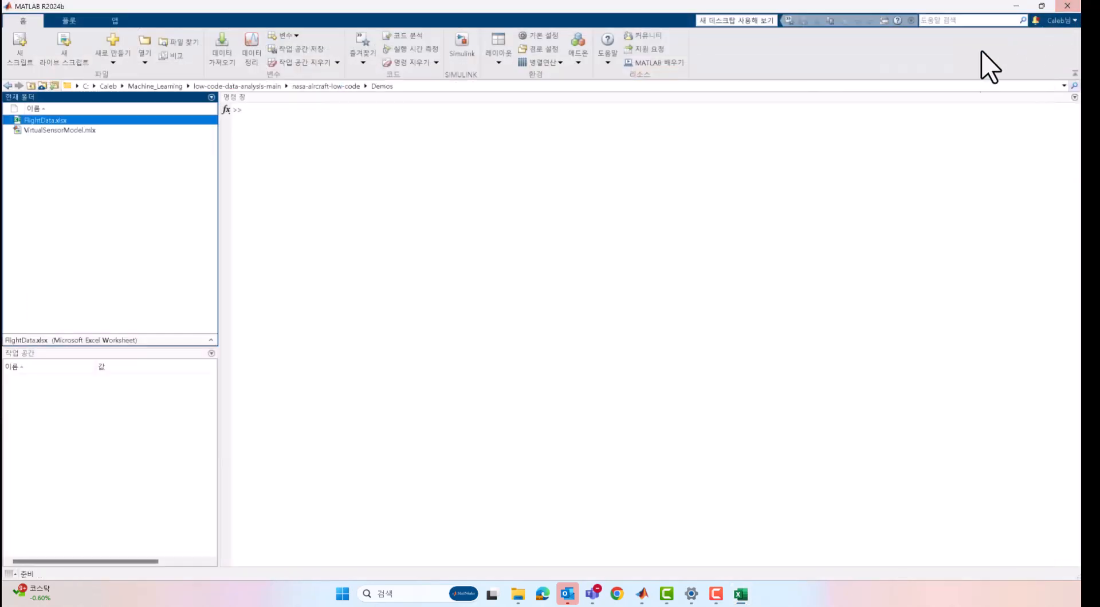
# - Open the FlightData spreadsheet from the Demos folder for data import
pyautogui.click(290, 115)
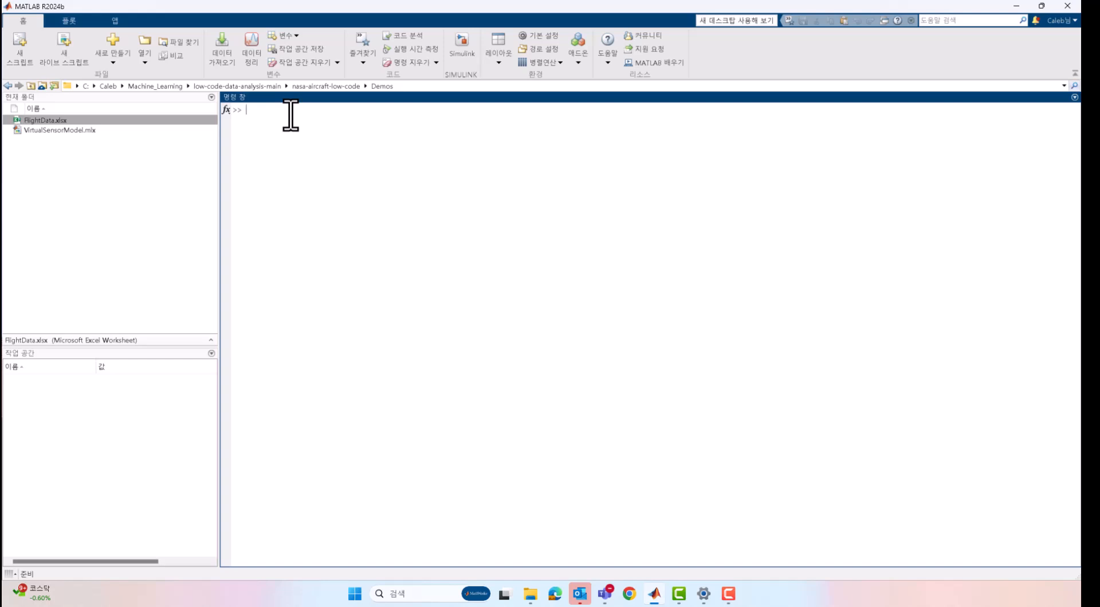
pyautogui.click(227, 60)
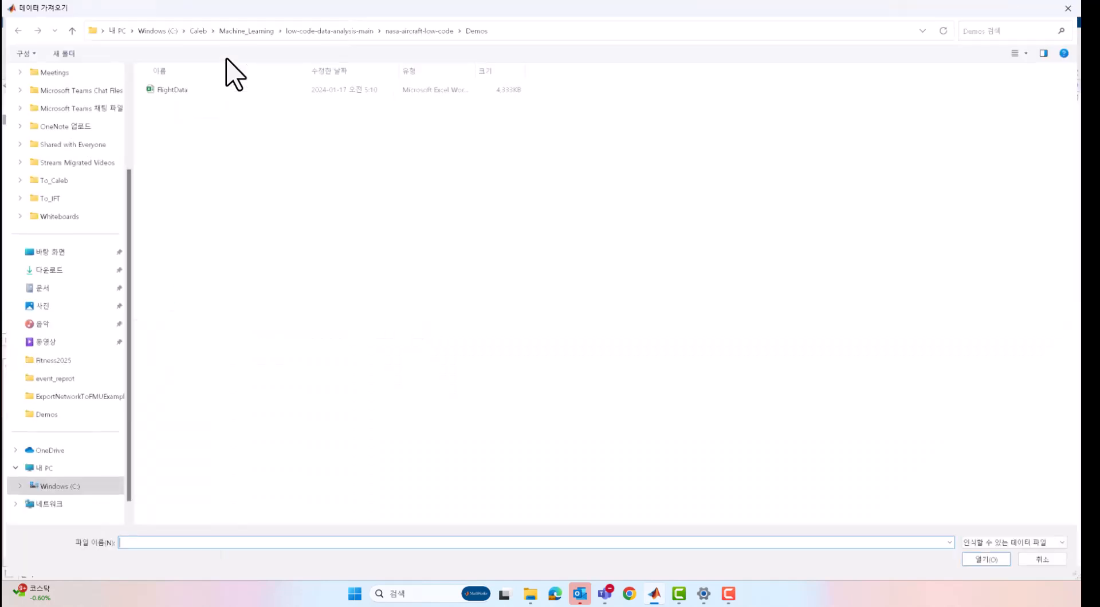
pyautogui.doubleClick(183, 90)
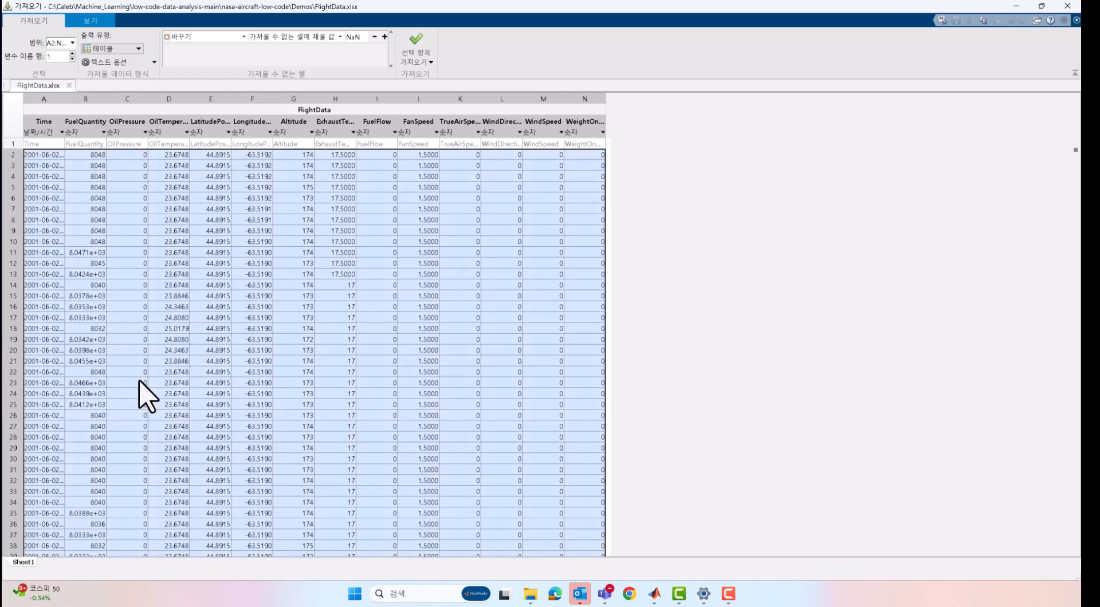
# - Limit the import selection to the Time through WindSpeed columns, leaving out WeightOnWheels, and generate an import function from it
pyautogui.moveTo(140, 382)
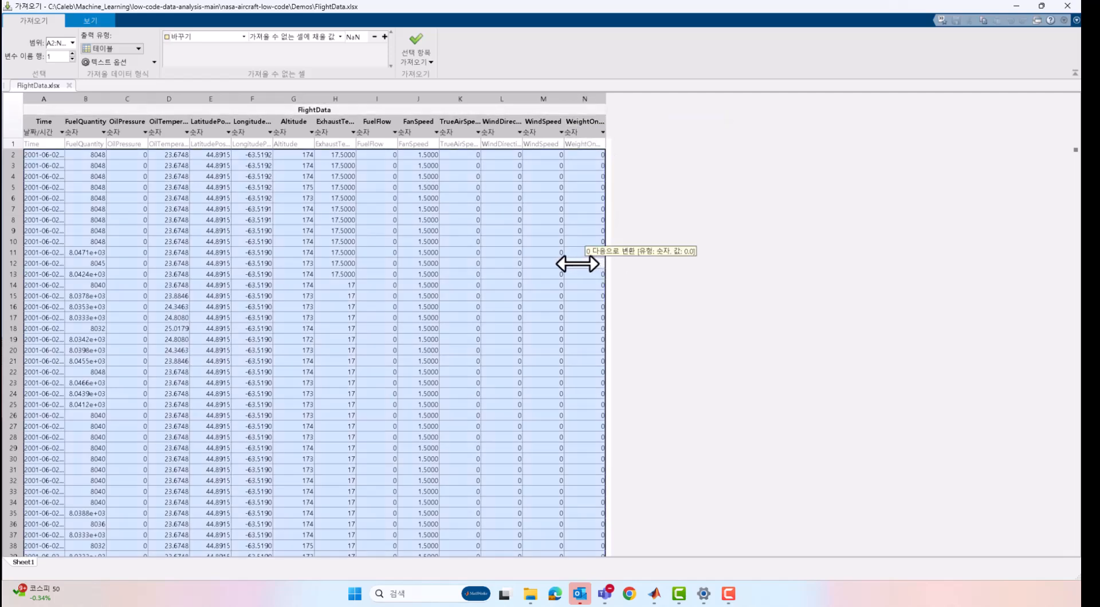
pyautogui.moveTo(570, 263); pyautogui.dragTo(559, 264)
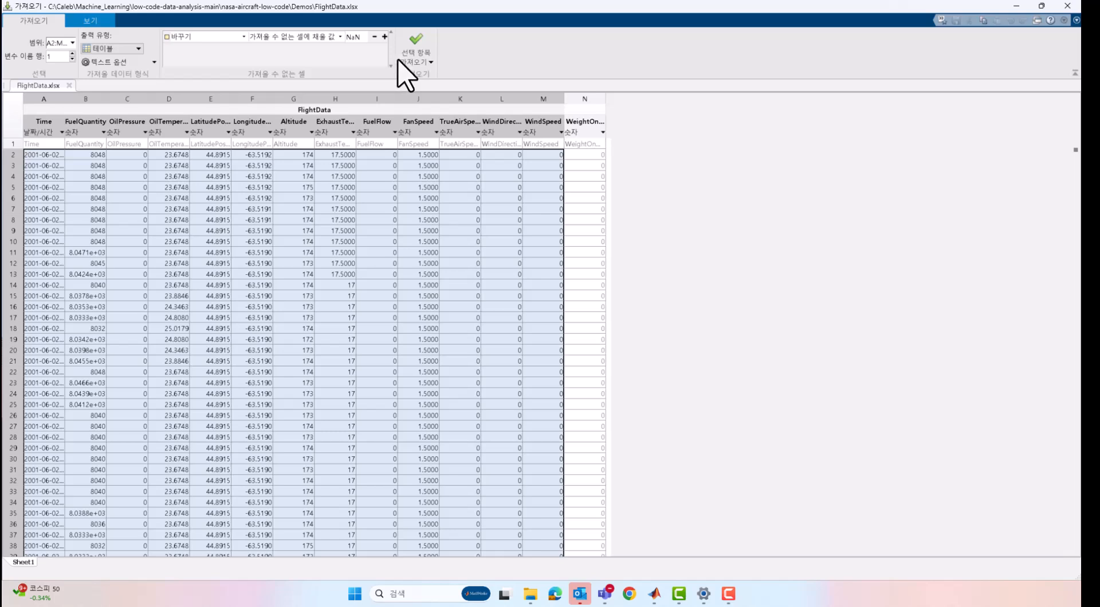
pyautogui.click(432, 62)
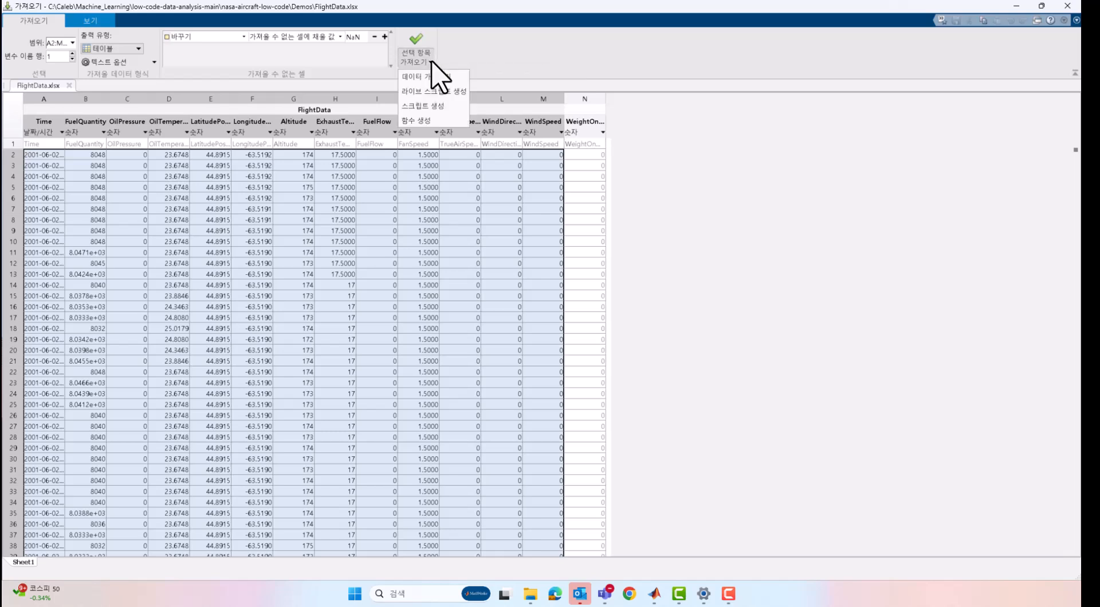
pyautogui.click(423, 77)
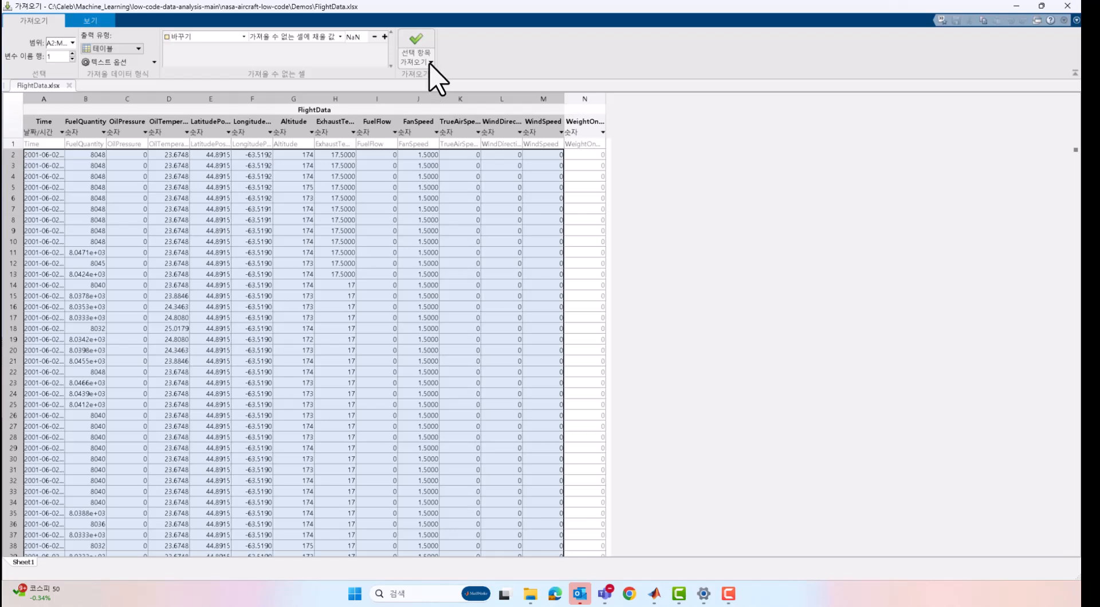
pyautogui.click(431, 62)
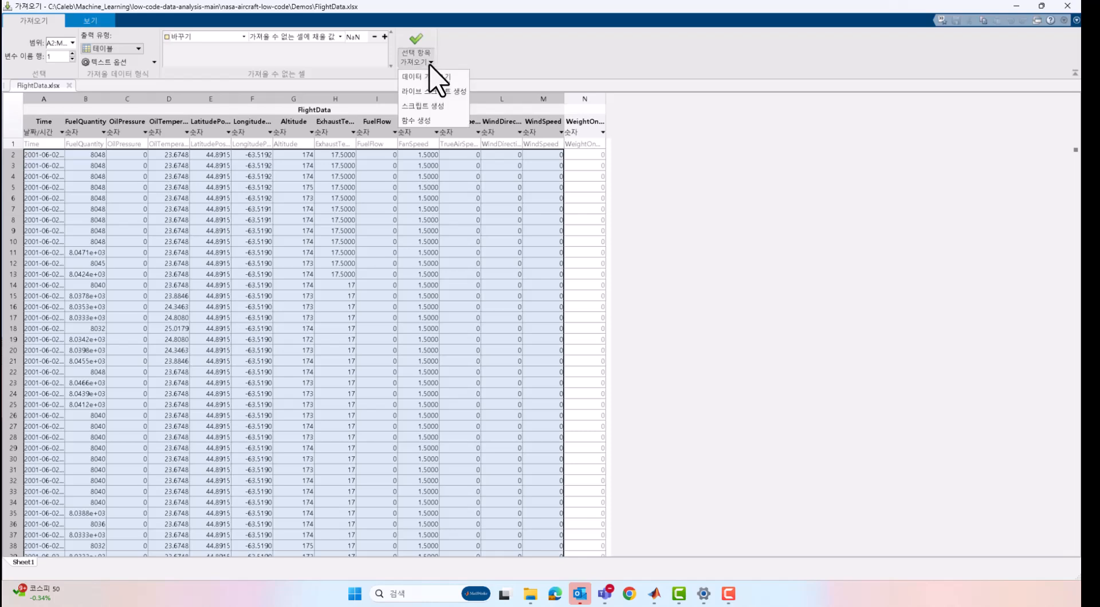
pyautogui.click(420, 120)
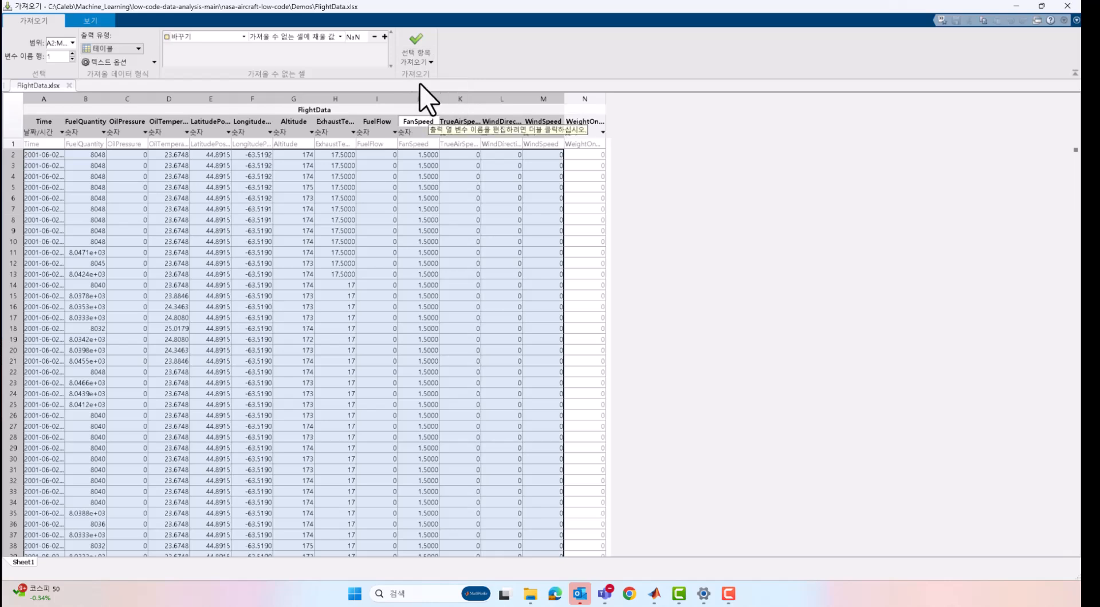
pyautogui.click(427, 64)
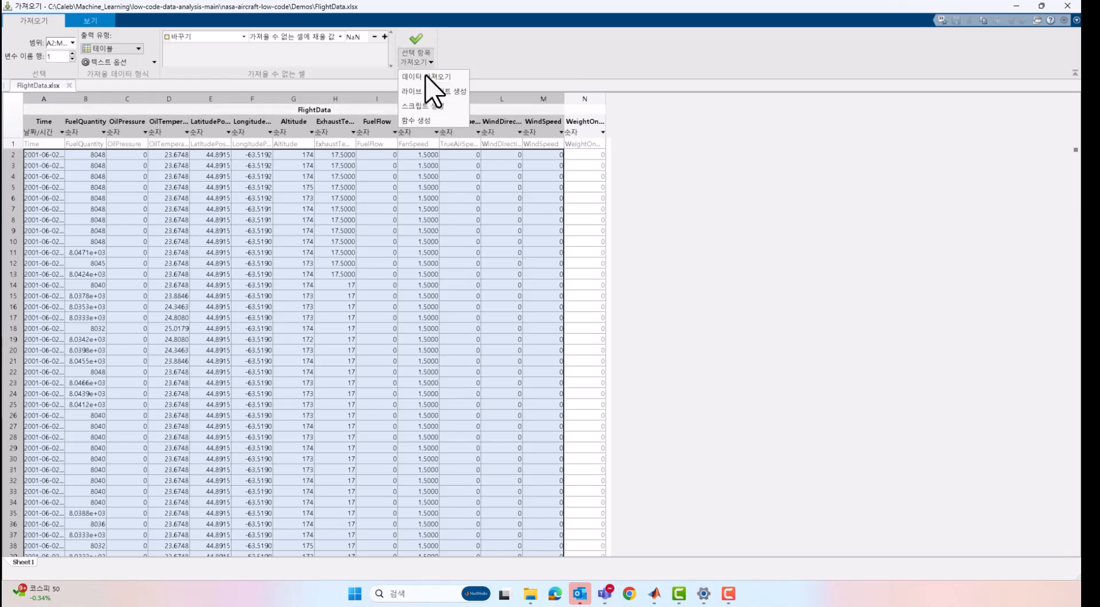
pyautogui.click(422, 122)
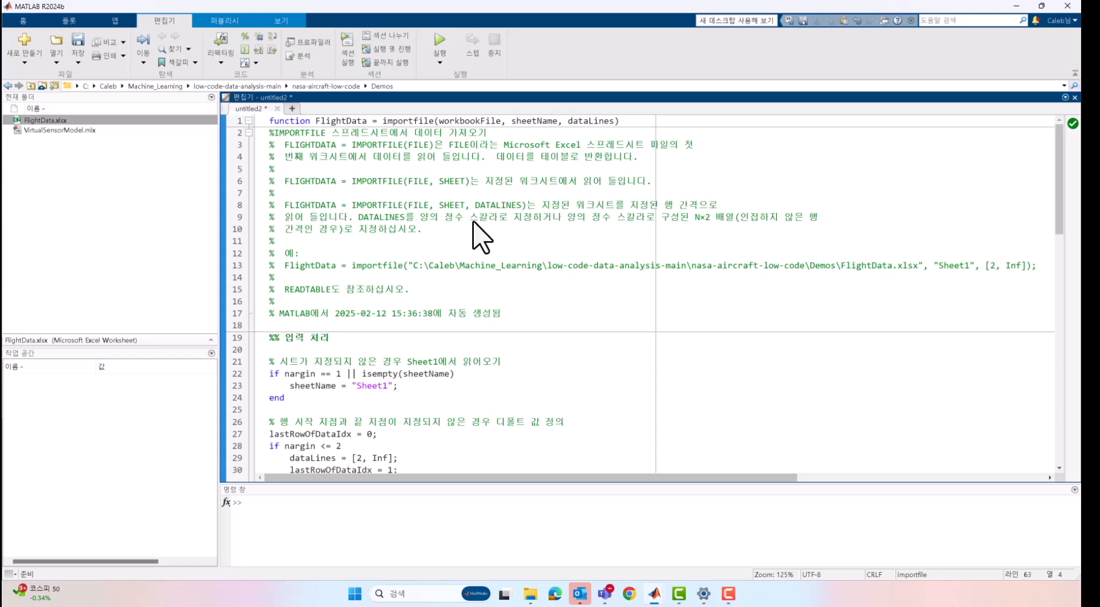
# - Review the generated import code, save it as importfile in the Demos folder, and close the file
pyautogui.scroll(-12, 473, 222)
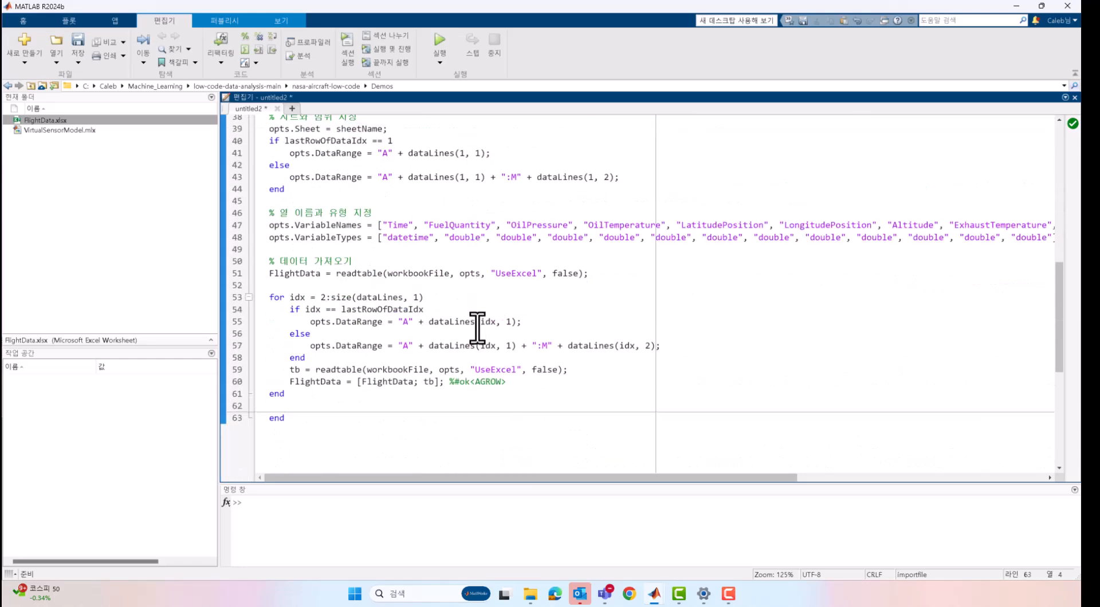
pyautogui.moveTo(542, 479); pyautogui.dragTo(1030, 214)
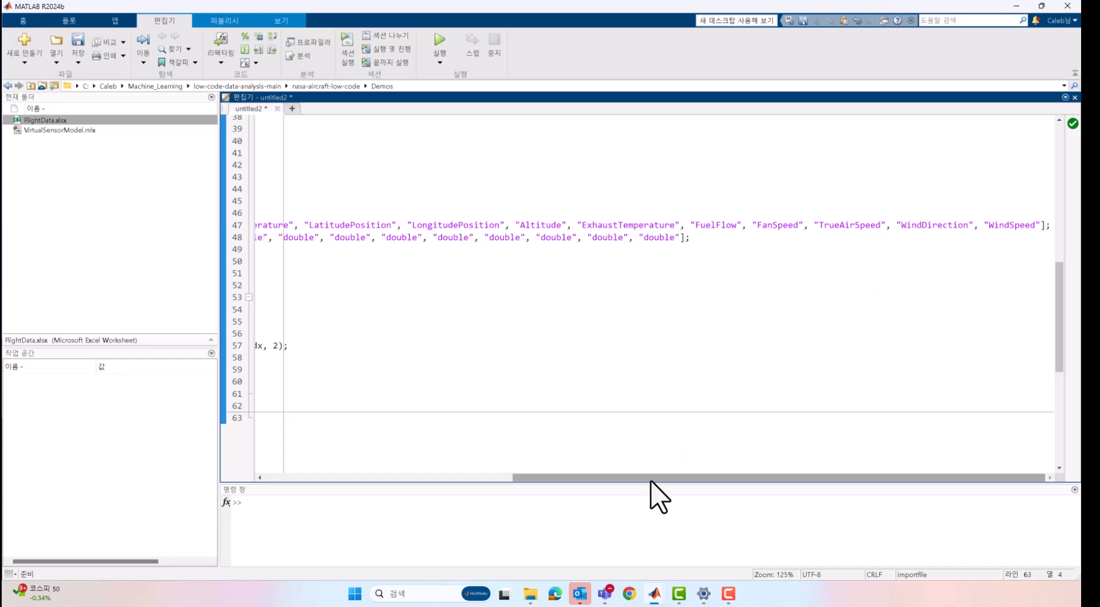
pyautogui.moveTo(651, 481); pyautogui.dragTo(351, 458)
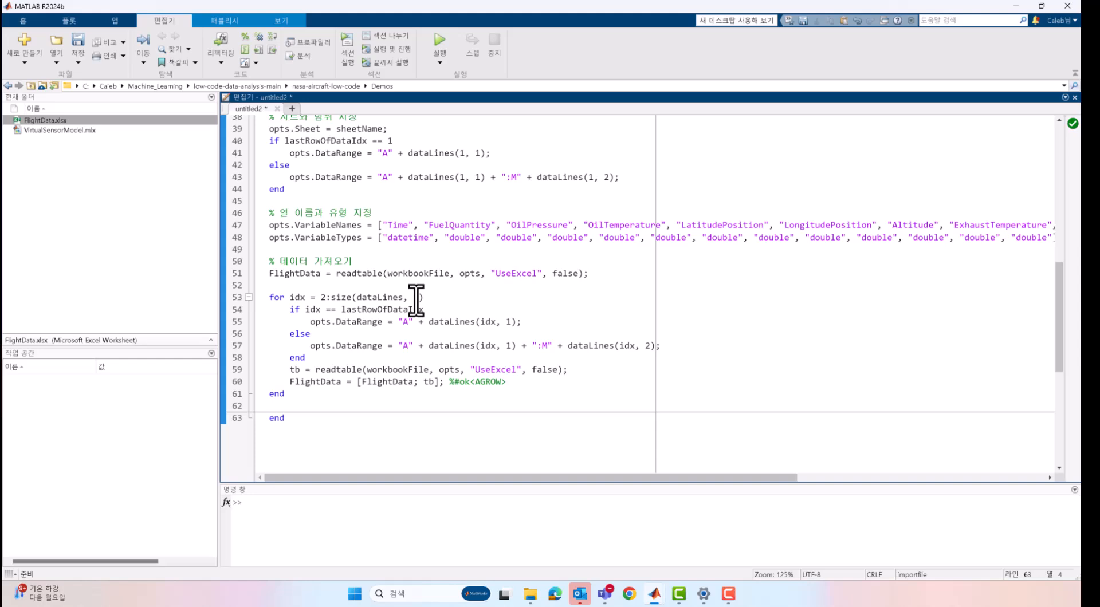
pyautogui.scroll(5, 416, 299)
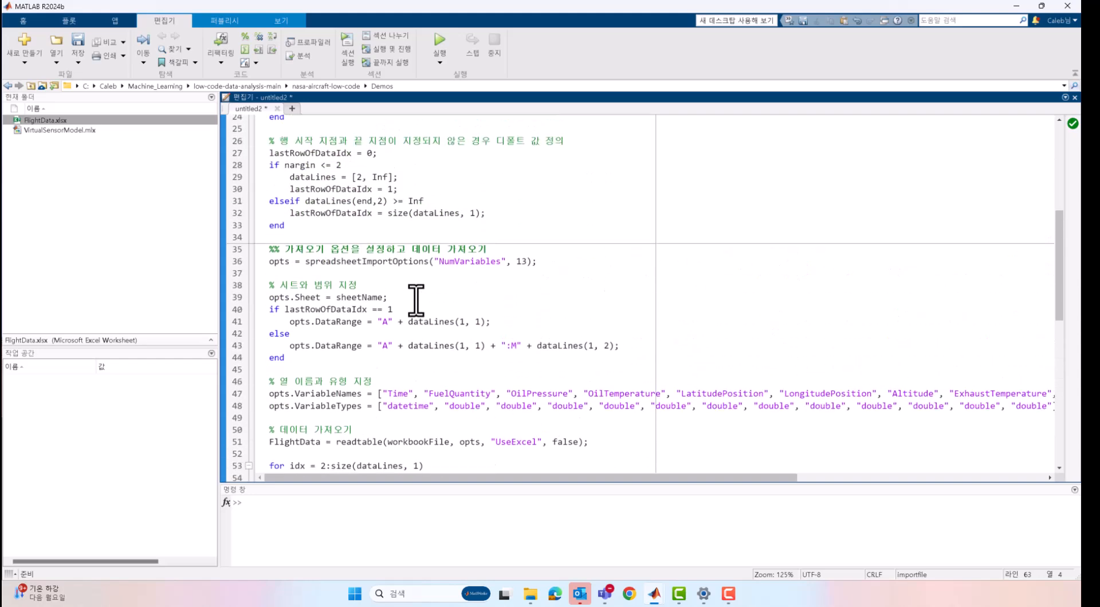
pyautogui.scroll(-5, 416, 299)
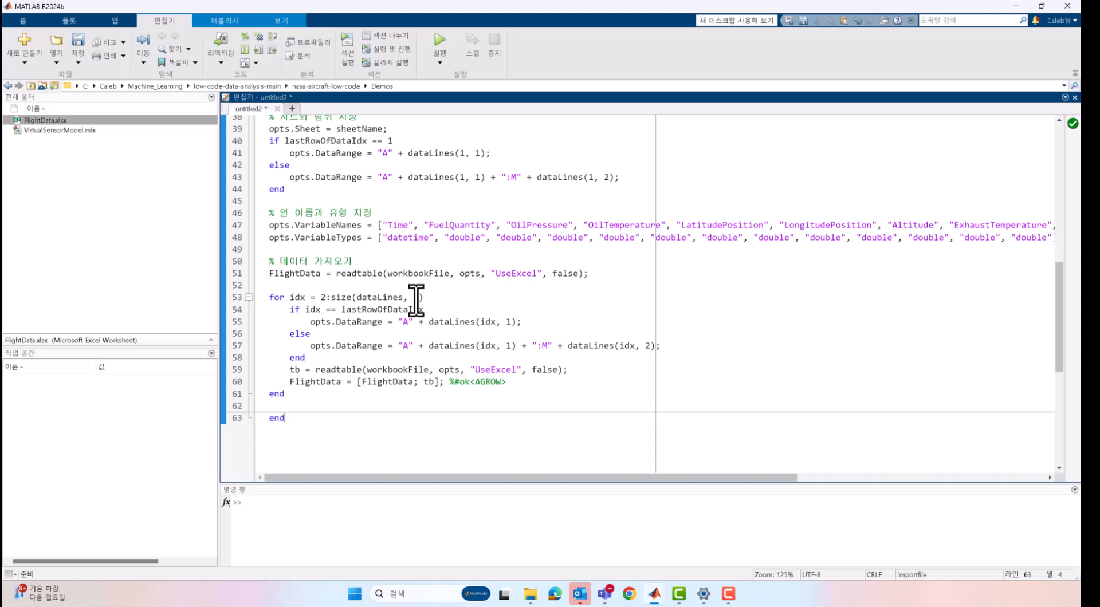
pyautogui.hotkey('ctrl', 's')
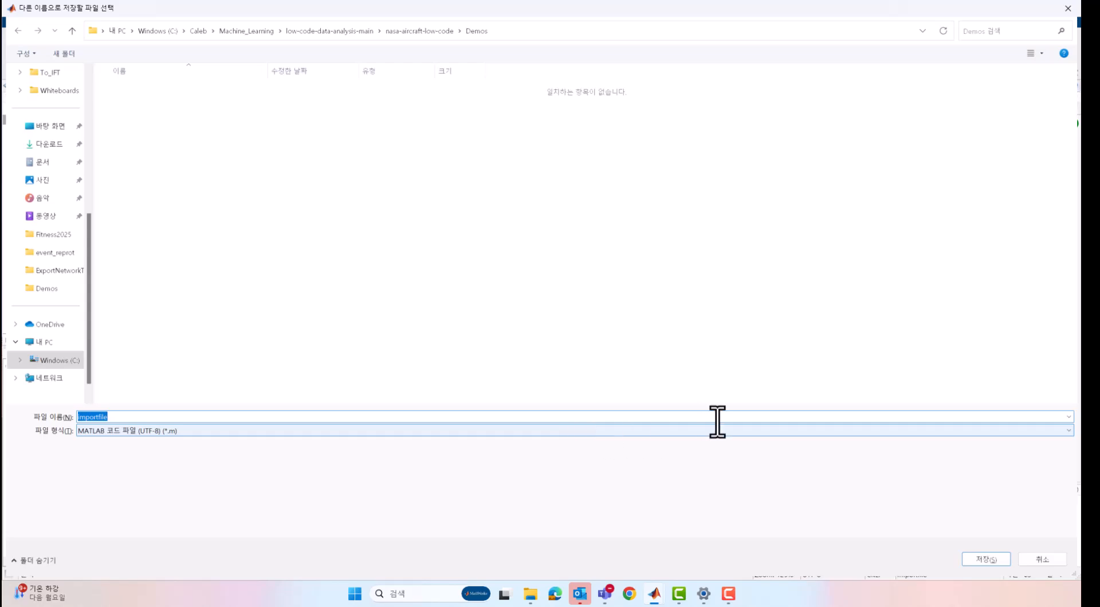
pyautogui.click(975, 561)
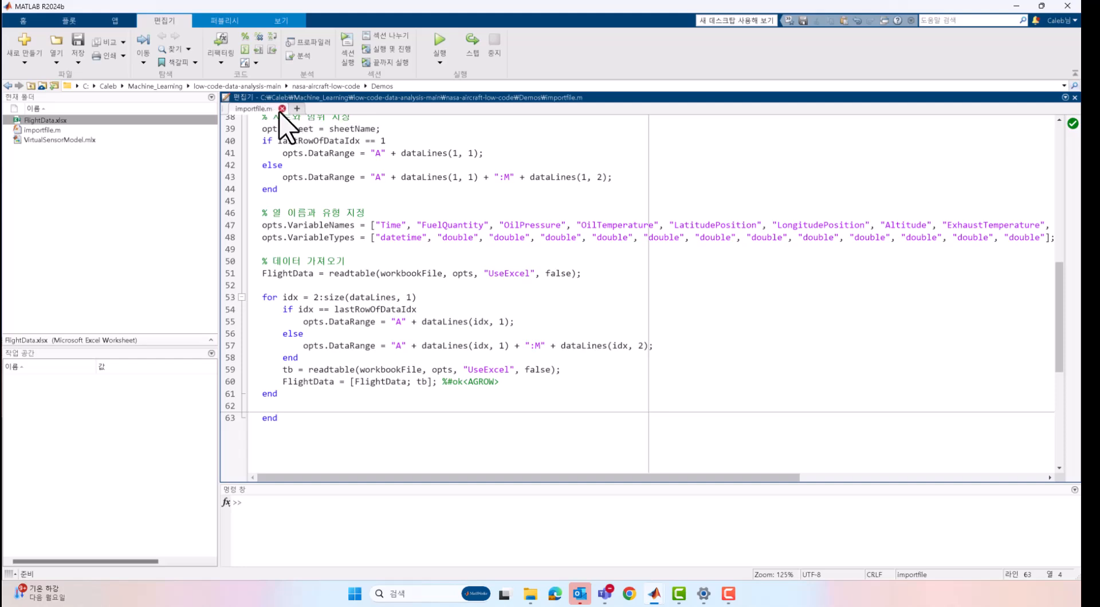
pyautogui.click(281, 109)
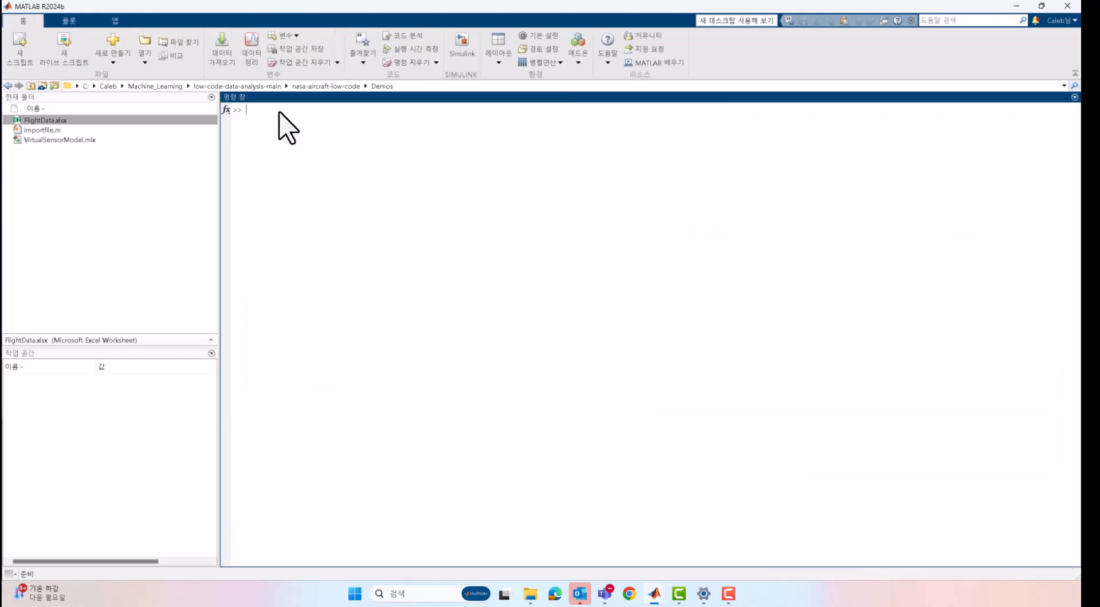
# - Create a new live script with the text "Import Raw Data" formatted as Heading 2 (소제목 2)
pyautogui.click(73, 48)
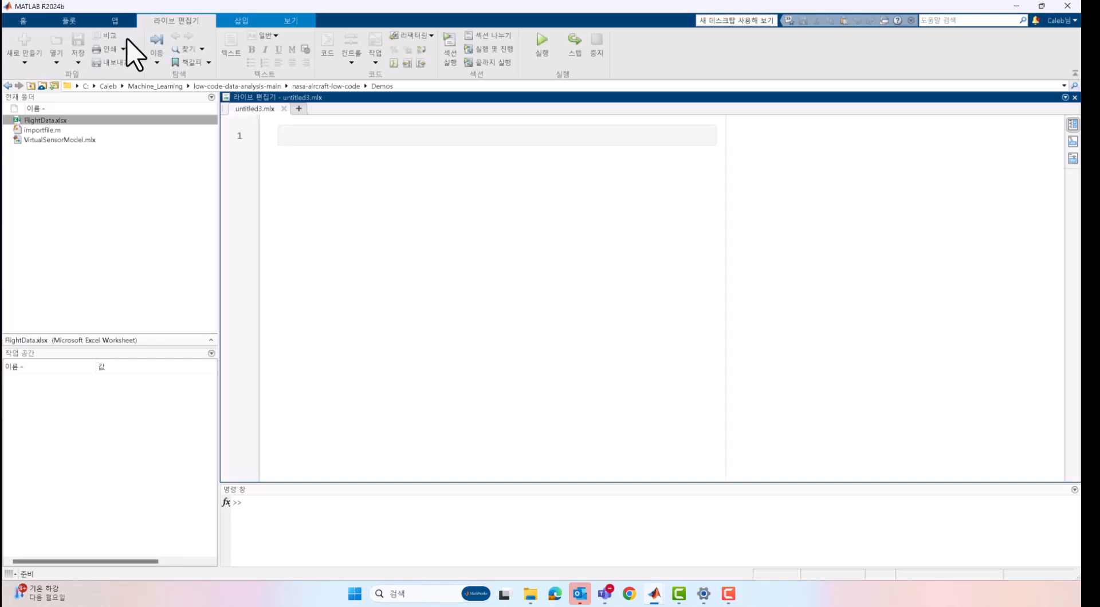
pyautogui.click(294, 137)
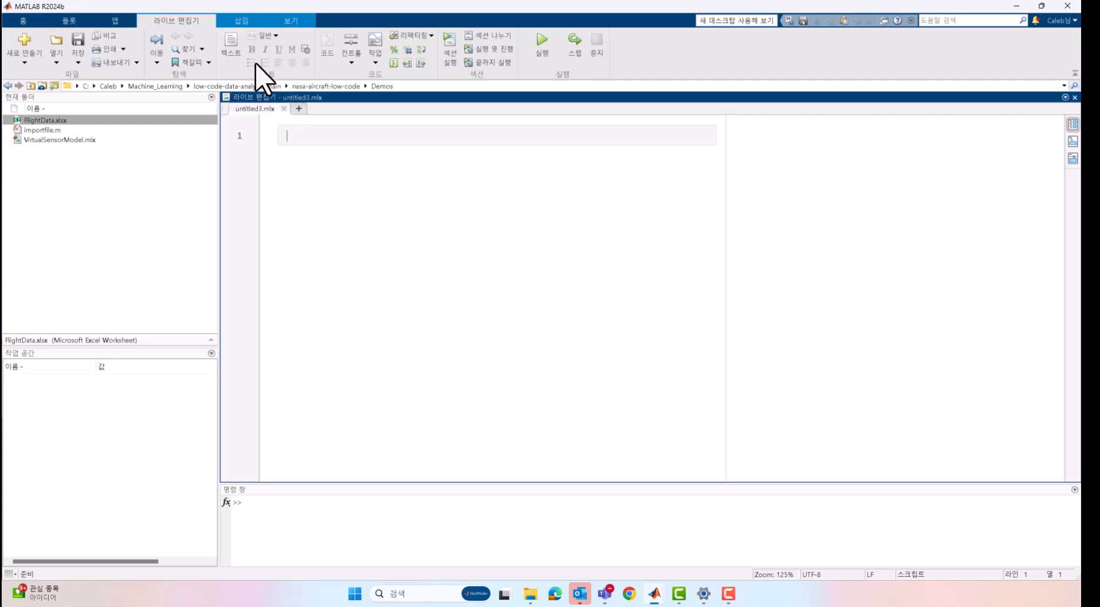
pyautogui.click(227, 38)
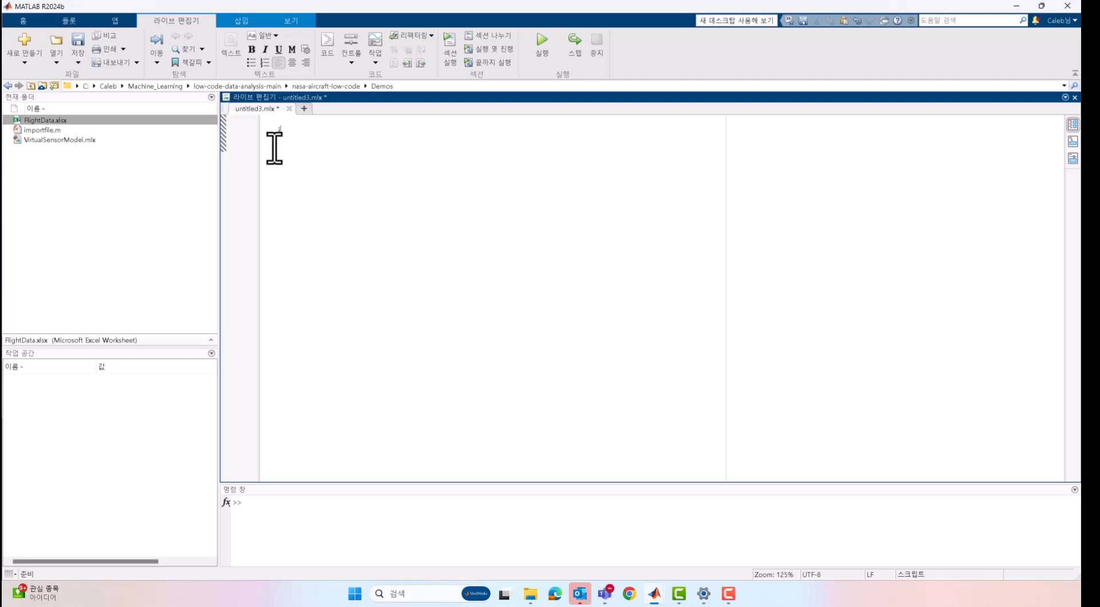
pyautogui.write('Import Raw Data')
pyautogui.moveTo(366, 137); pyautogui.dragTo(273, 137)
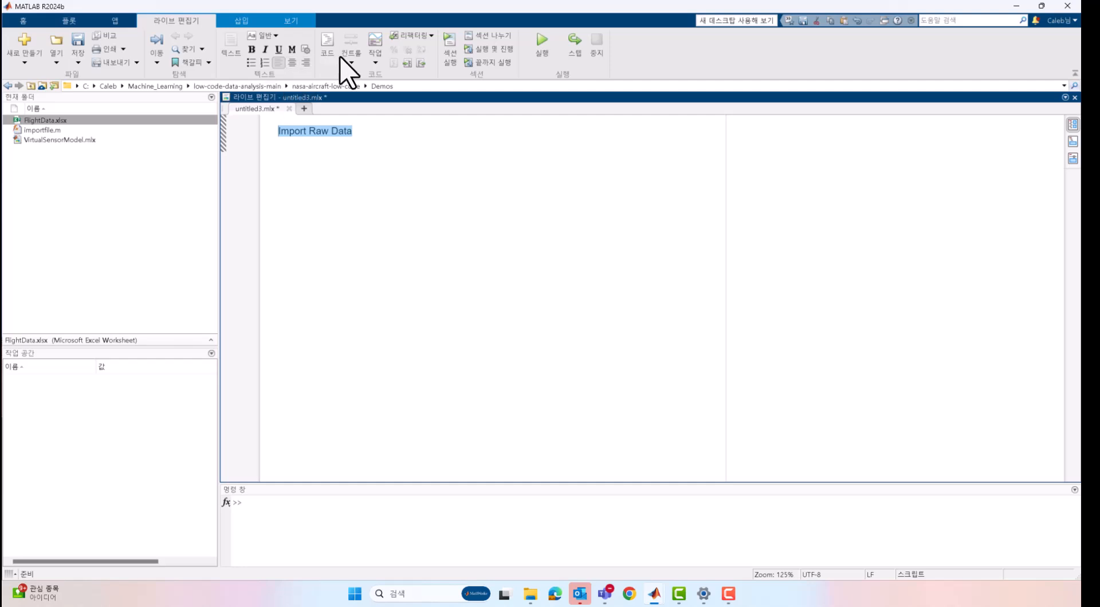
pyautogui.click(268, 36)
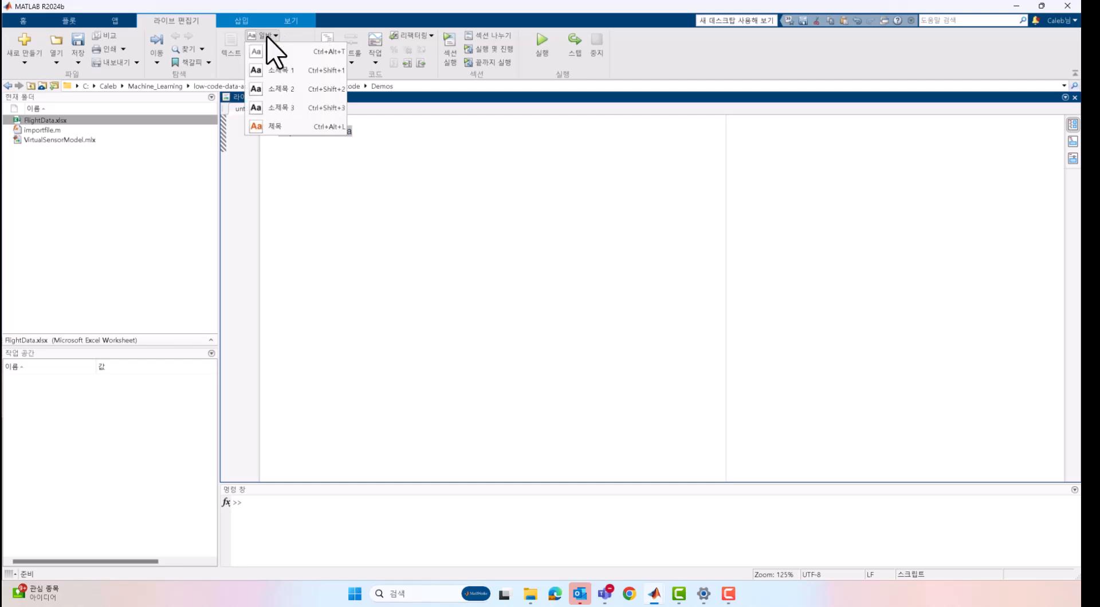
pyautogui.click(269, 89)
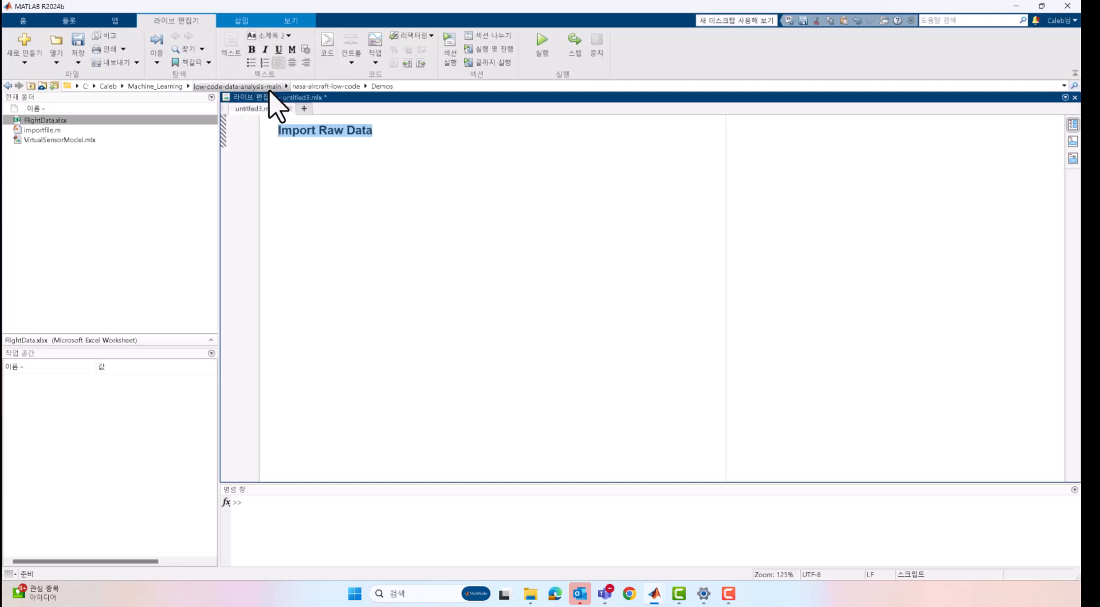
# - Add the text line "Read Excel Data" under the Import Raw Data heading and insert a code block beneath it
pyautogui.click(399, 130)
pyautogui.press('Return')
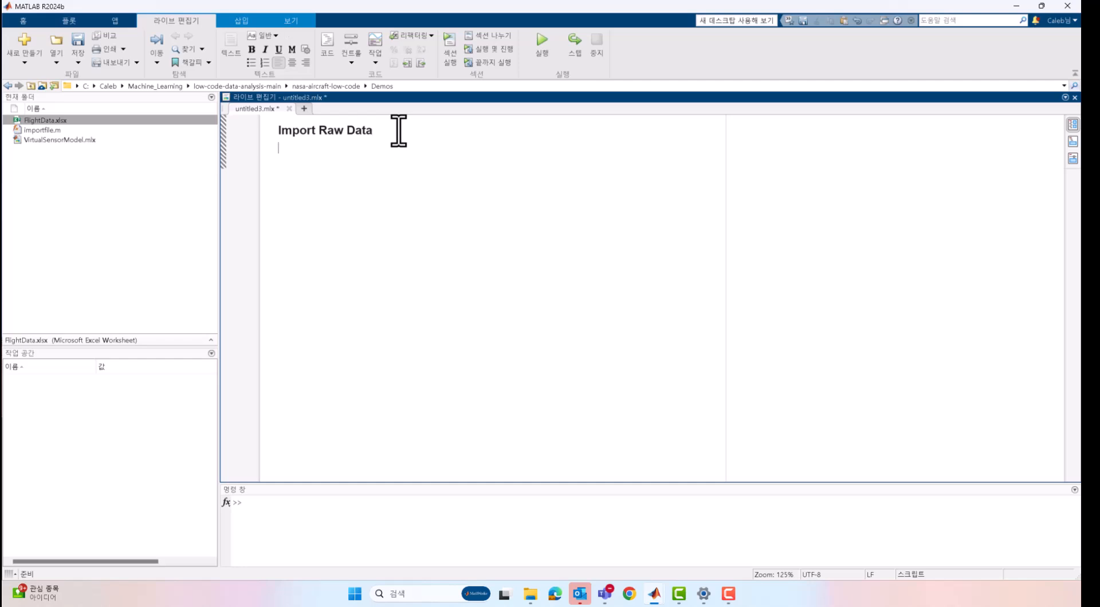
pyautogui.write('Read Excel Data')
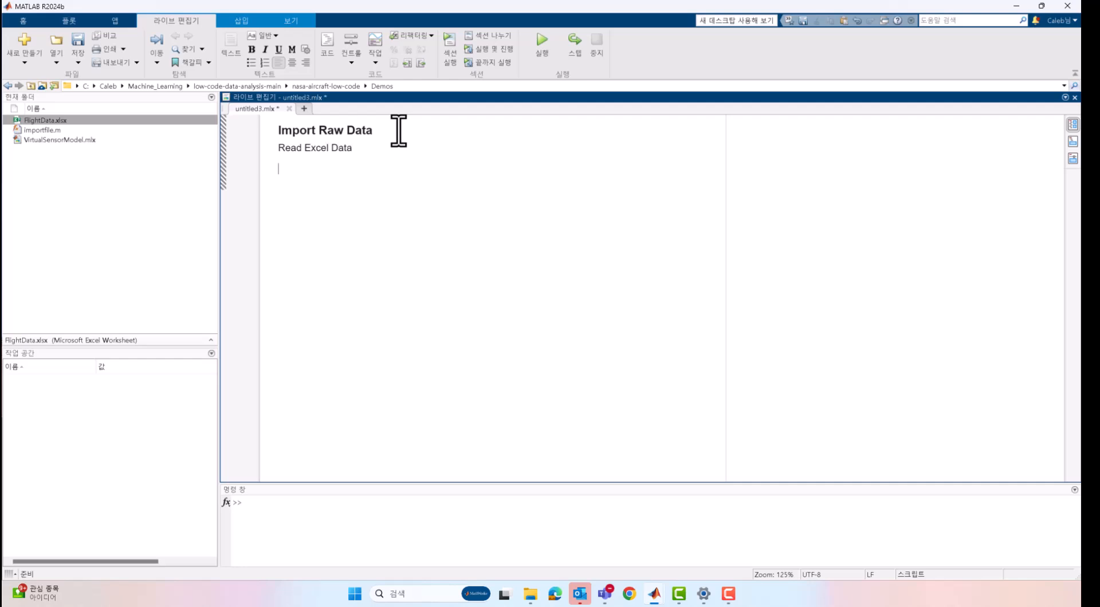
pyautogui.click(328, 52)
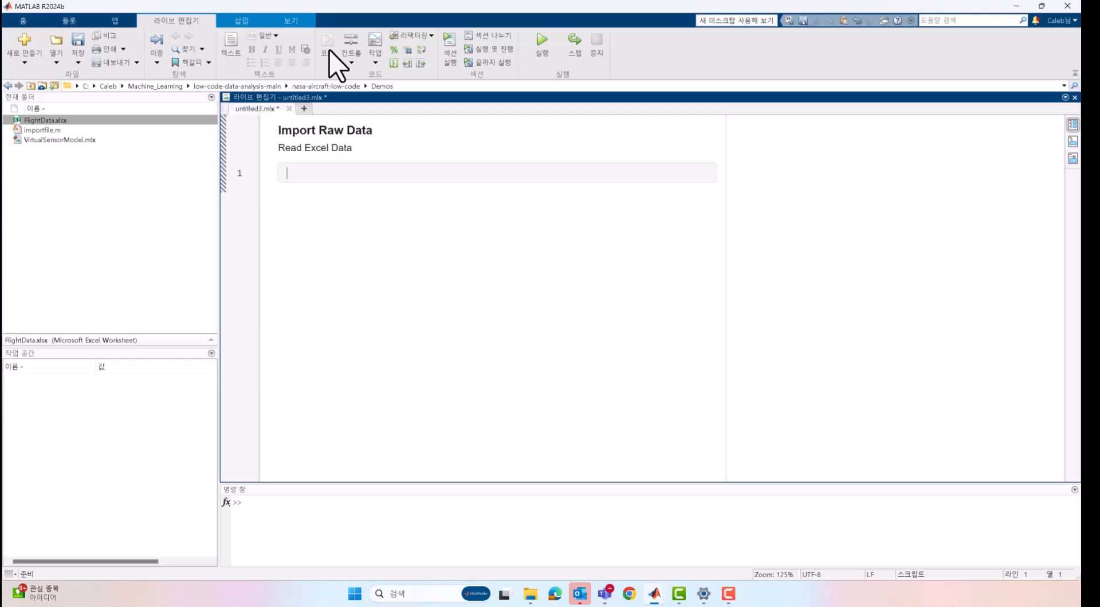
# - Copy the call FlightData = importfile(workbookFile, sheetName, dataLines) from importfile.m into the live script's code block
pyautogui.click(41, 130)
pyautogui.doubleClick(52, 132)
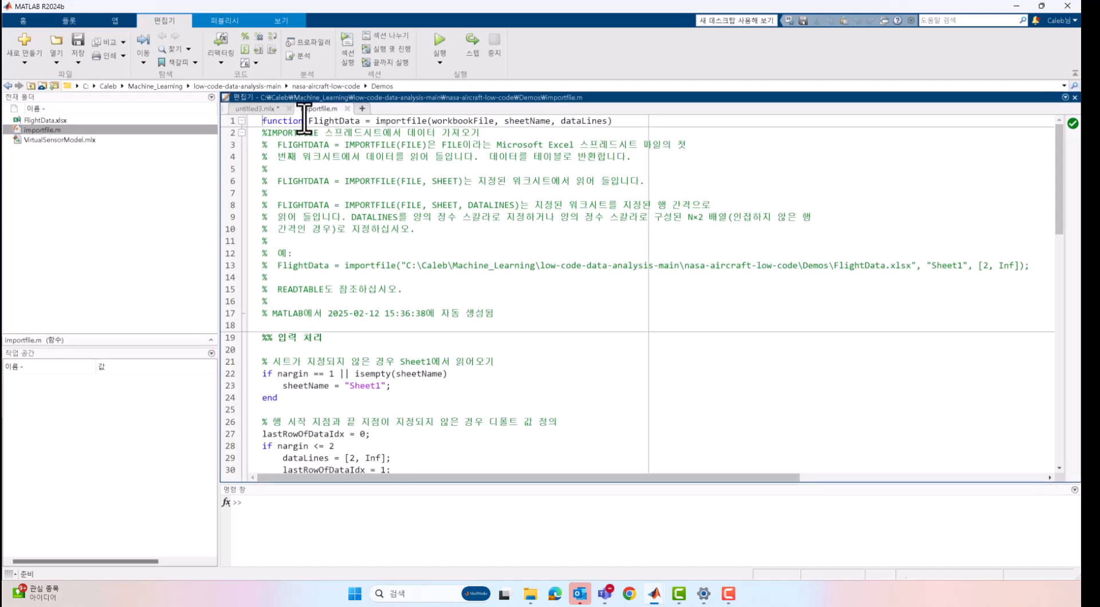
pyautogui.moveTo(310, 121); pyautogui.dragTo(641, 121)
pyautogui.hotkey('ctrl', 'c')
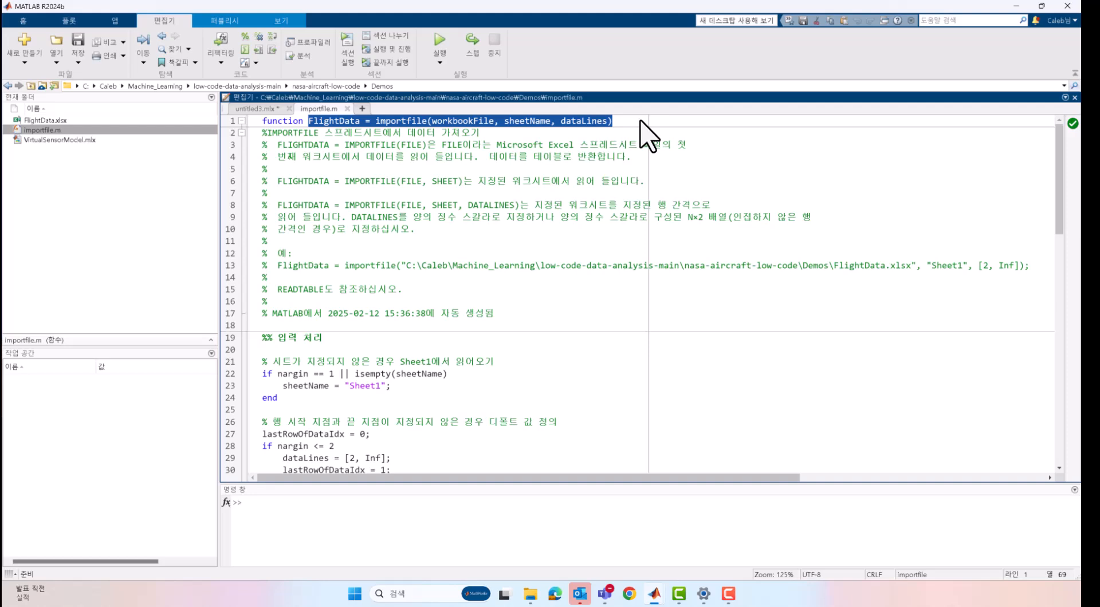
pyautogui.click(255, 108)
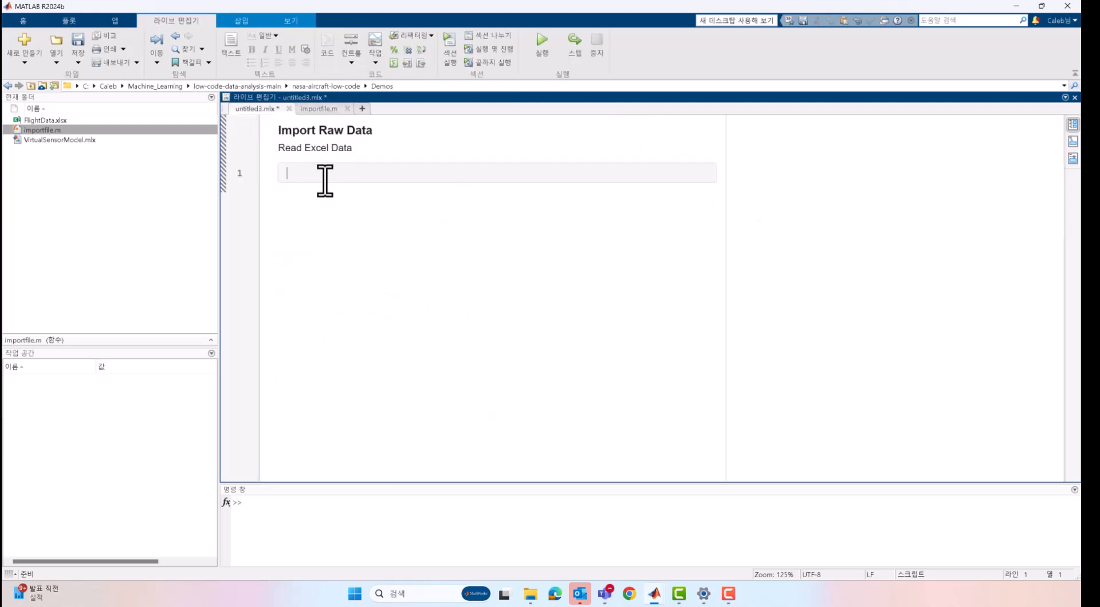
pyautogui.hotkey('ctrl', 'v')
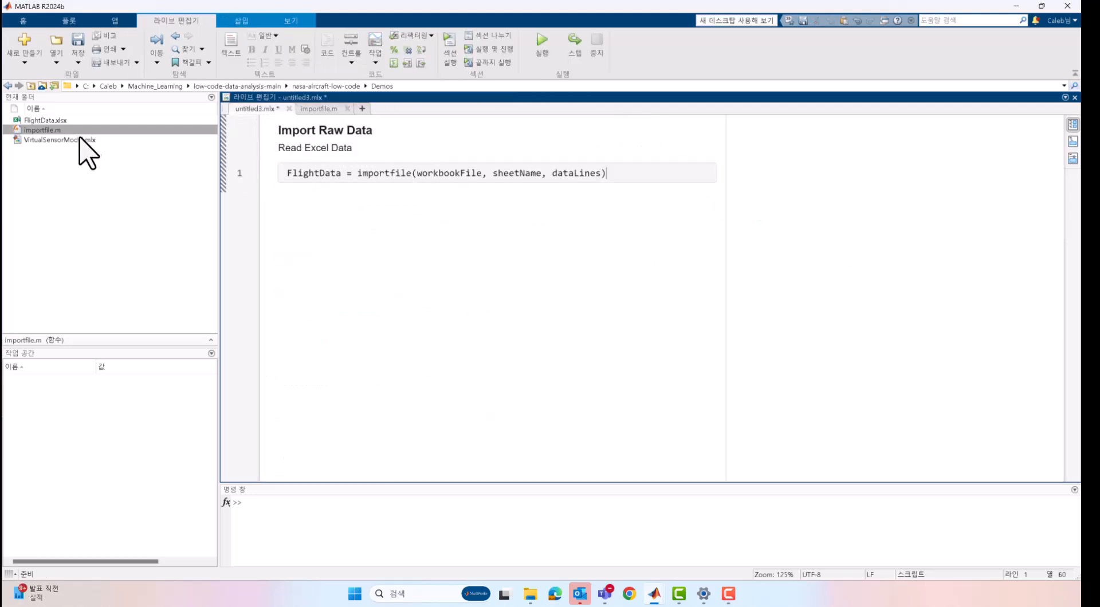
# - Replace the arguments of the importfile call with the file name 'FlightData.xlsx', copied from the current folder
pyautogui.click(55, 121)
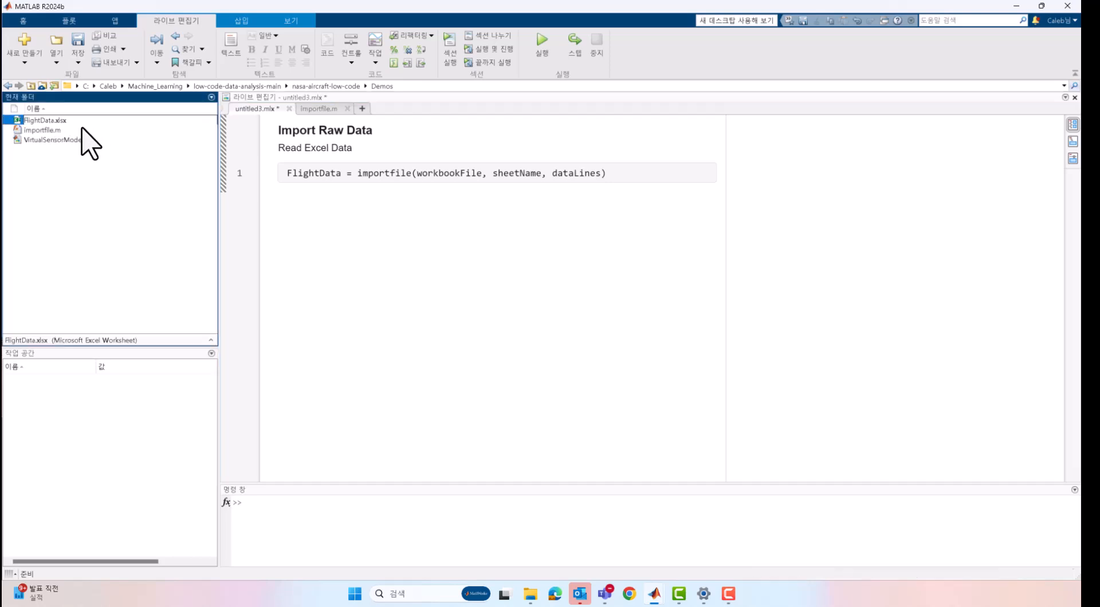
pyautogui.moveTo(74, 119); pyautogui.dragTo(4, 120)
pyautogui.hotkey('ctrl', 'c')
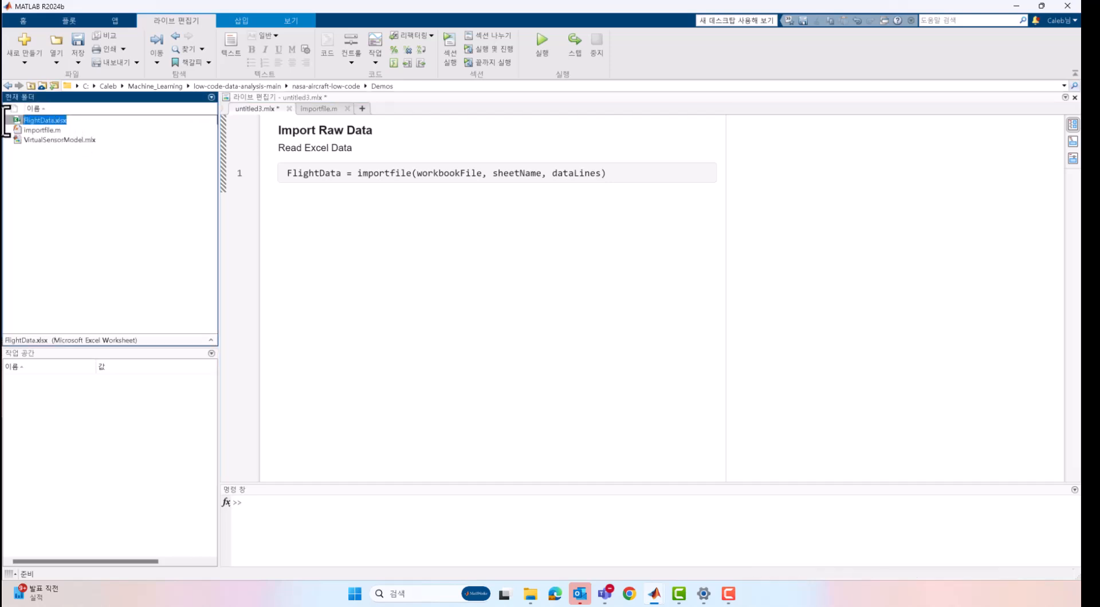
pyautogui.moveTo(417, 173); pyautogui.dragTo(599, 176)
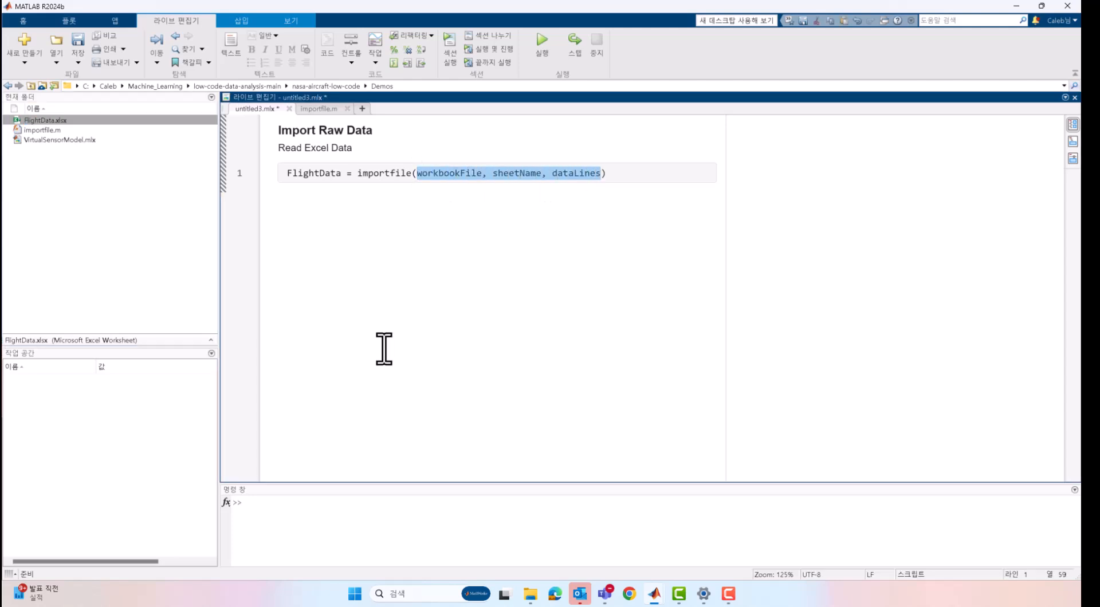
pyautogui.write("'")
pyautogui.hotkey('ctrl', 'v')
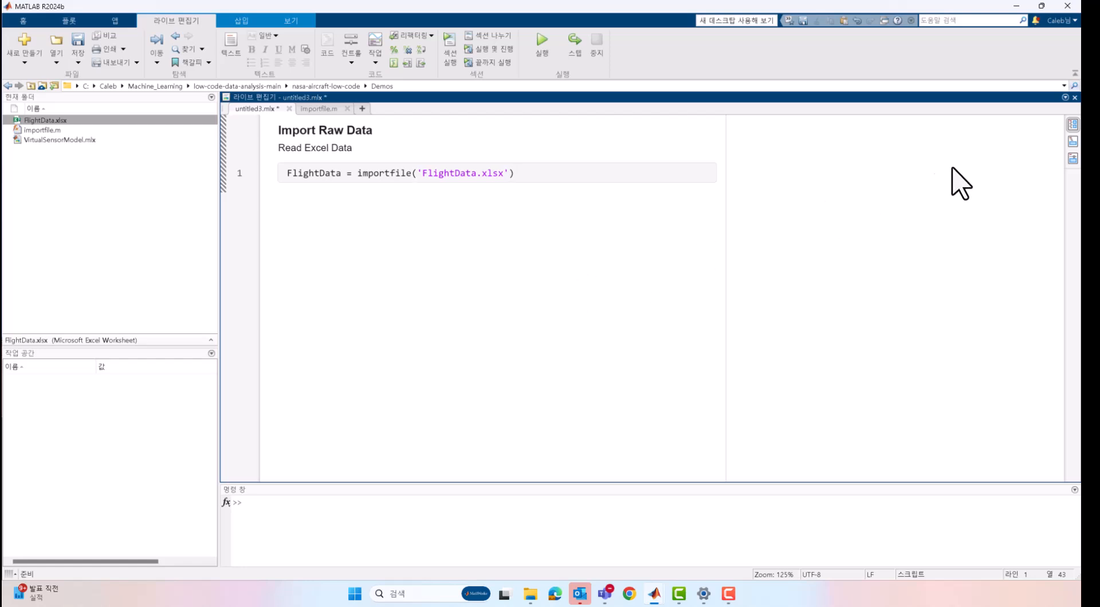
# - Show the live script output inline, run the import code, and check the resulting FlightData table
pyautogui.click(1072, 142)
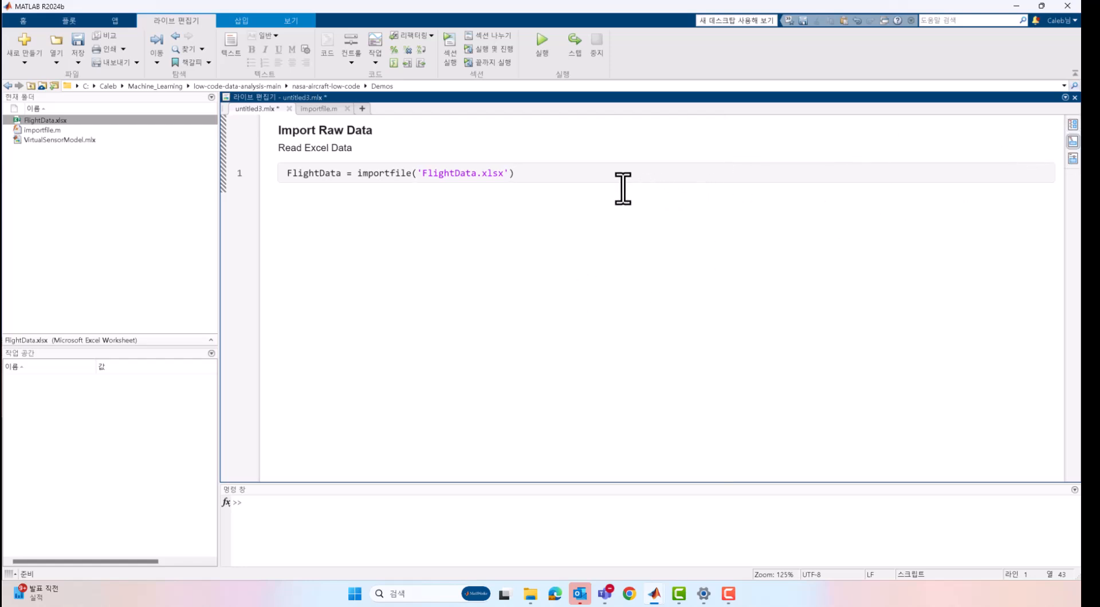
pyautogui.click(501, 60)
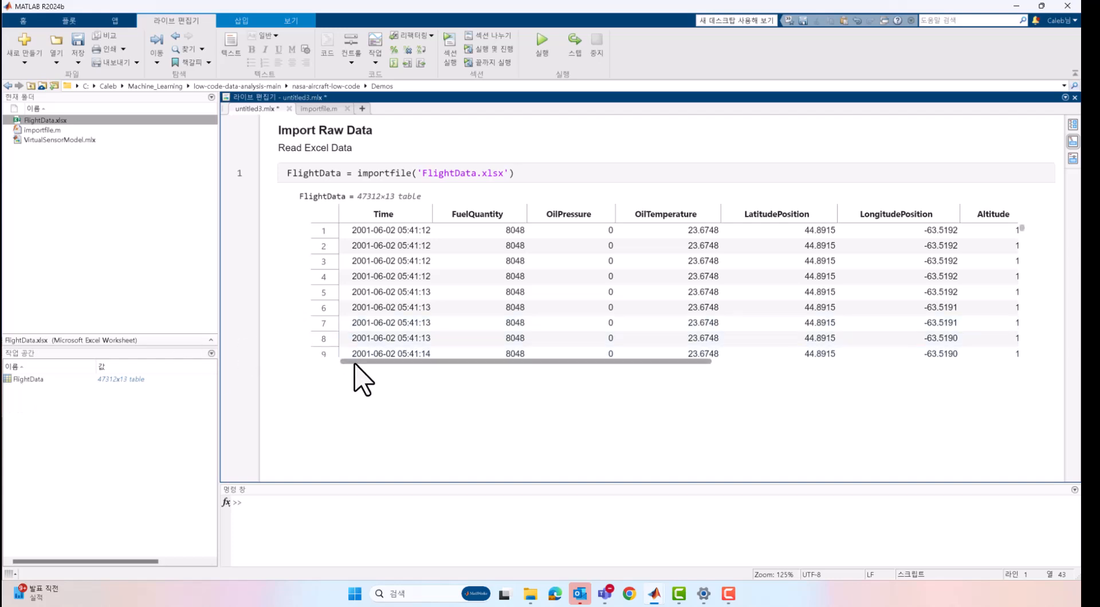
pyautogui.moveTo(385, 363); pyautogui.dragTo(352, 359)
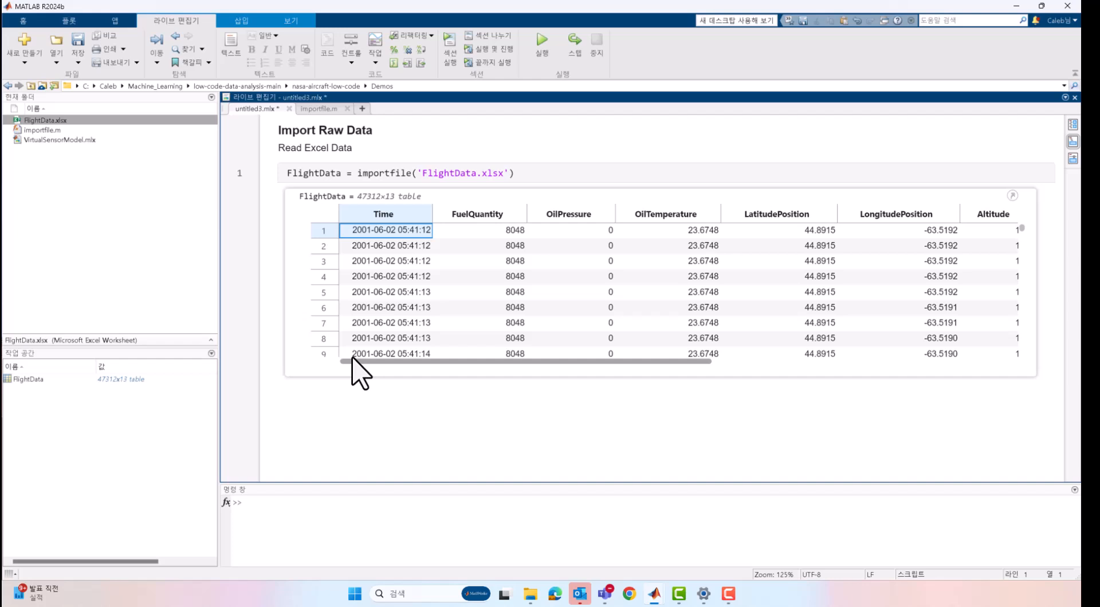
pyautogui.click(315, 396)
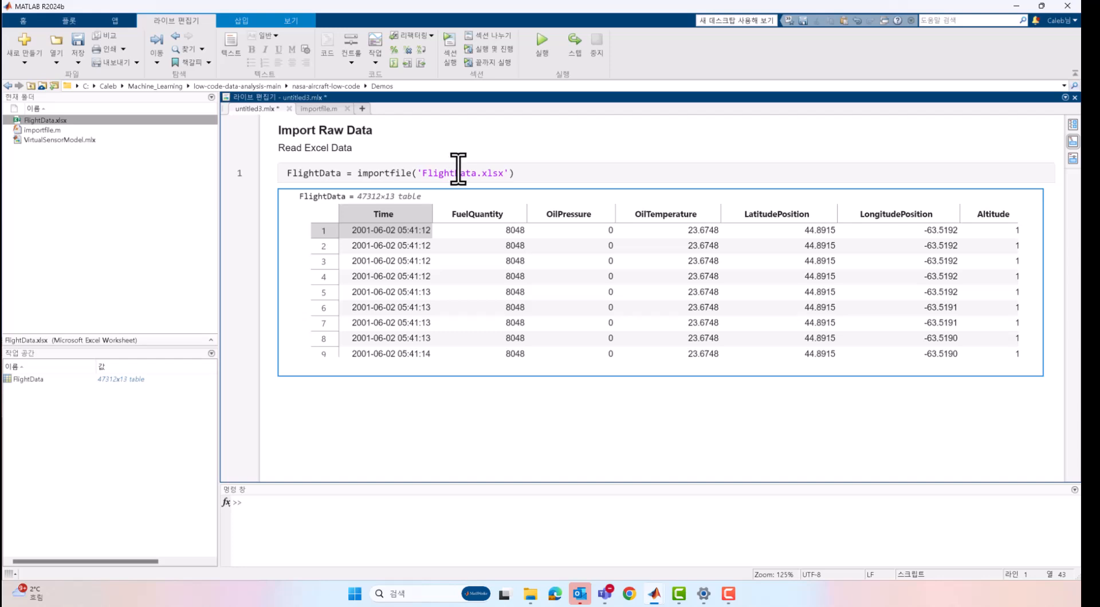
# - Add a new section below the FlightData output and insert a Create Plot (플롯 만들기) task with the plot chart type
pyautogui.click(491, 38)
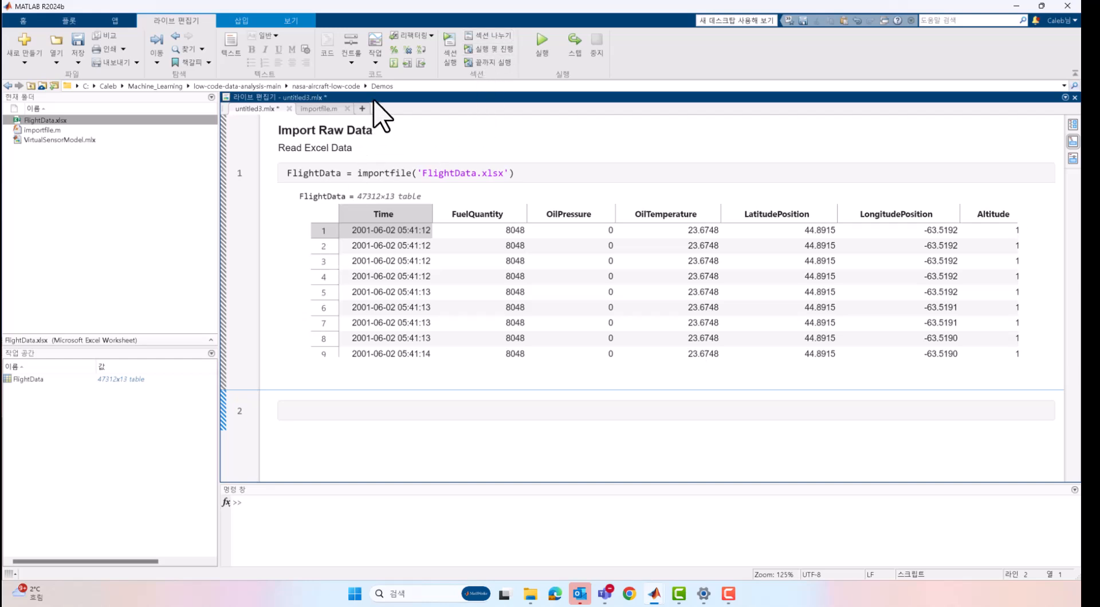
pyautogui.click(375, 63)
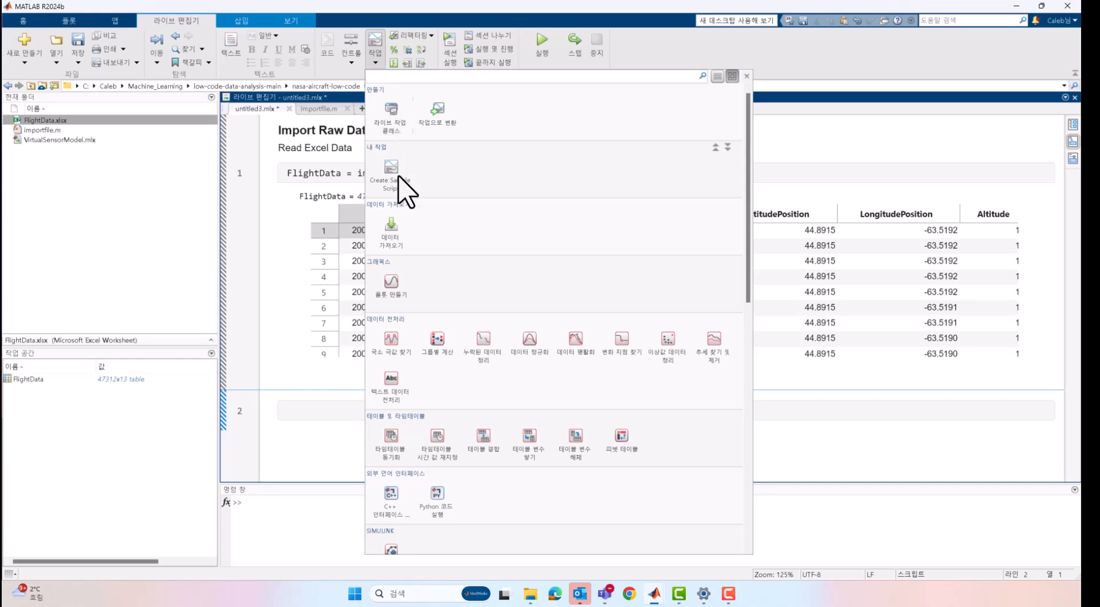
pyautogui.click(394, 284)
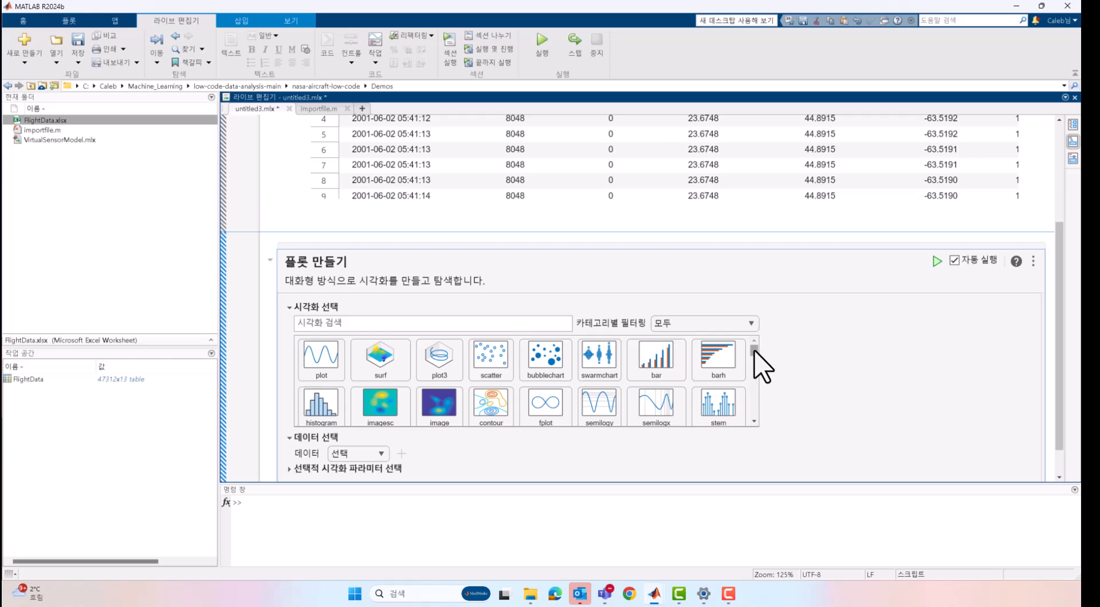
pyautogui.moveTo(754, 350)
pyautogui.mouseDown()
pyautogui.moveTo(755, 423)
pyautogui.moveTo(756, 346)
pyautogui.mouseUp()
pyautogui.click(331, 372)
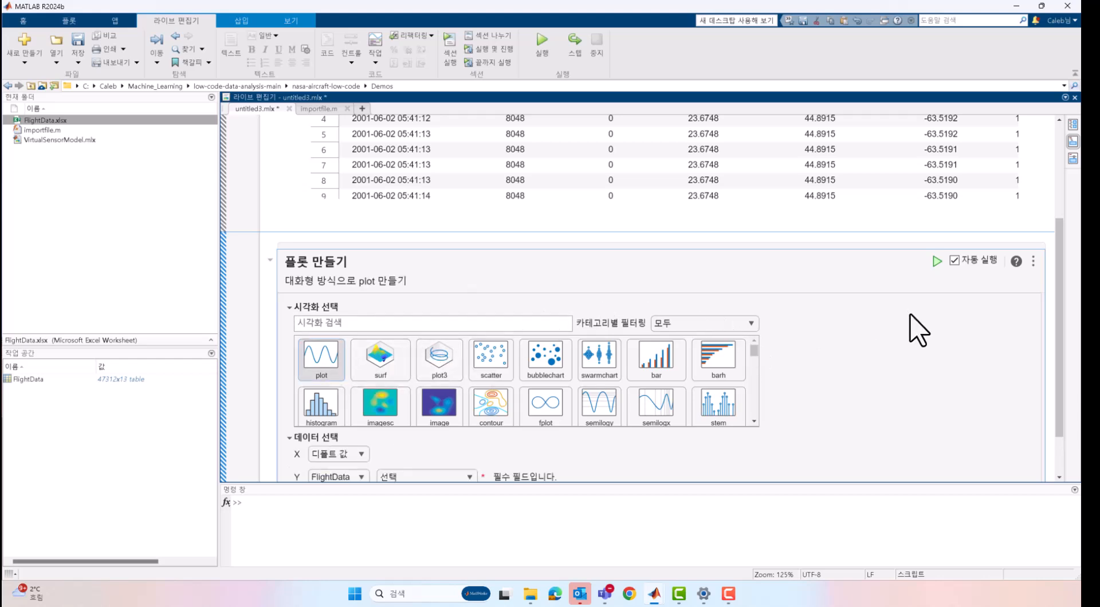
# - Set the plot's X data to FlightData Time and its Y data to FlightData TrueAirSpeed
pyautogui.scroll(-1, 916, 367)
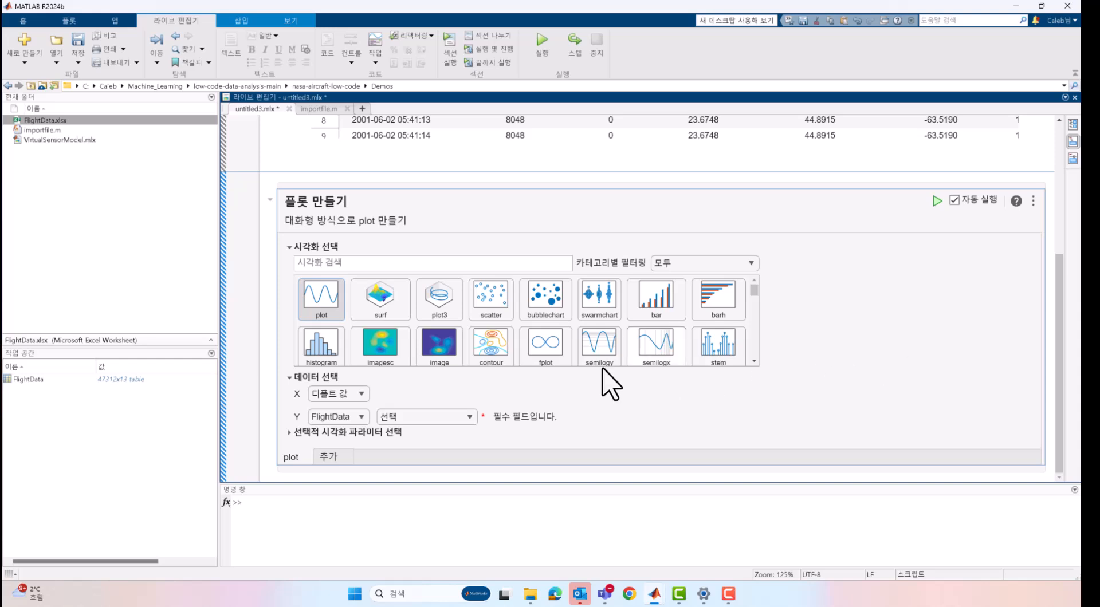
pyautogui.click(359, 394)
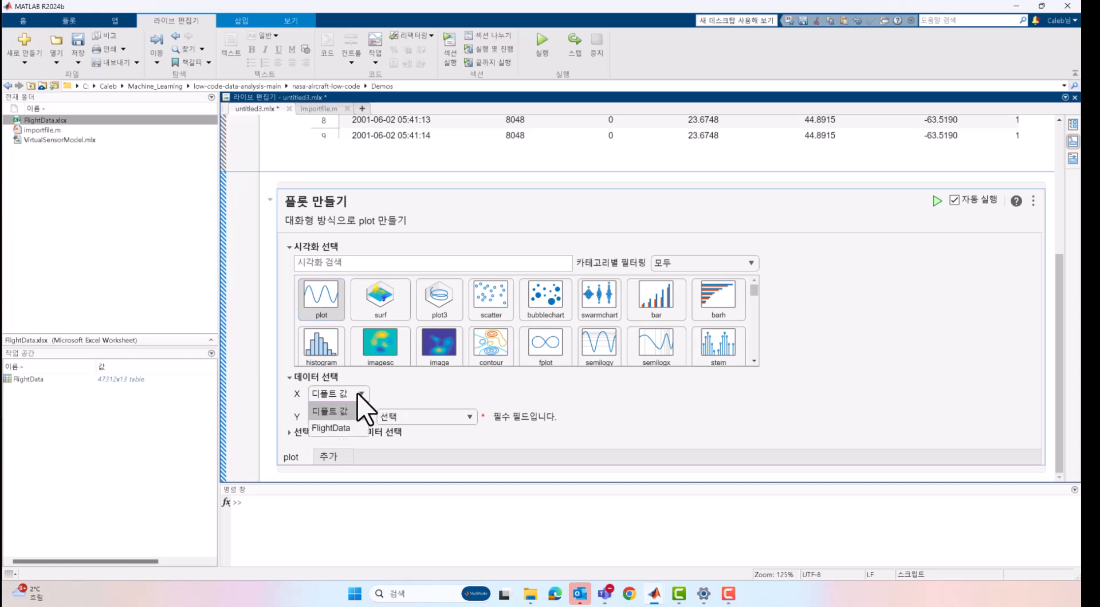
pyautogui.click(340, 429)
pyautogui.click(409, 393)
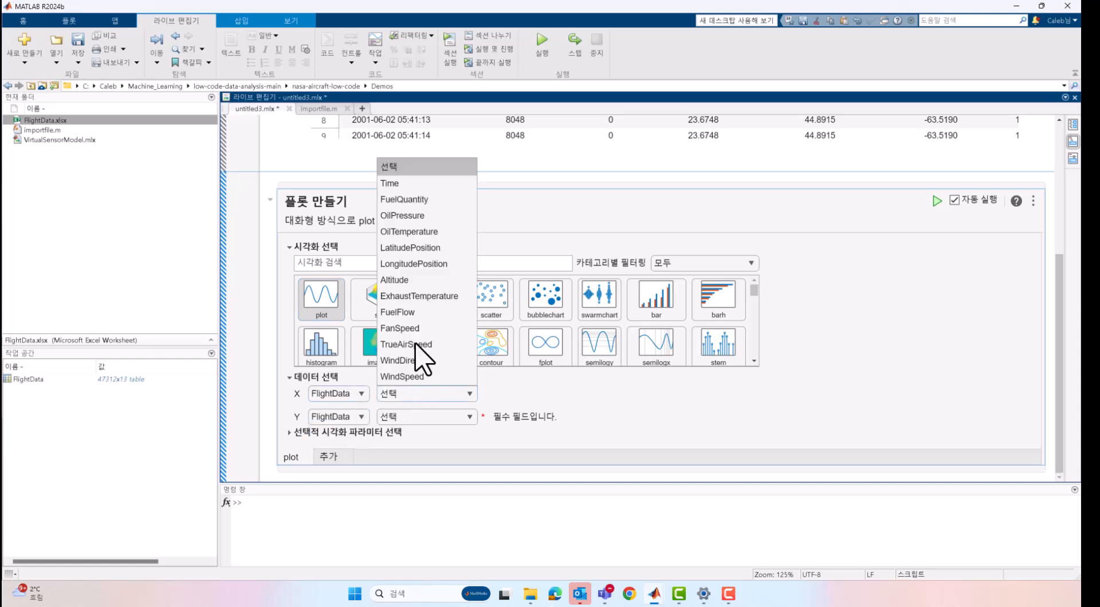
pyautogui.click(425, 183)
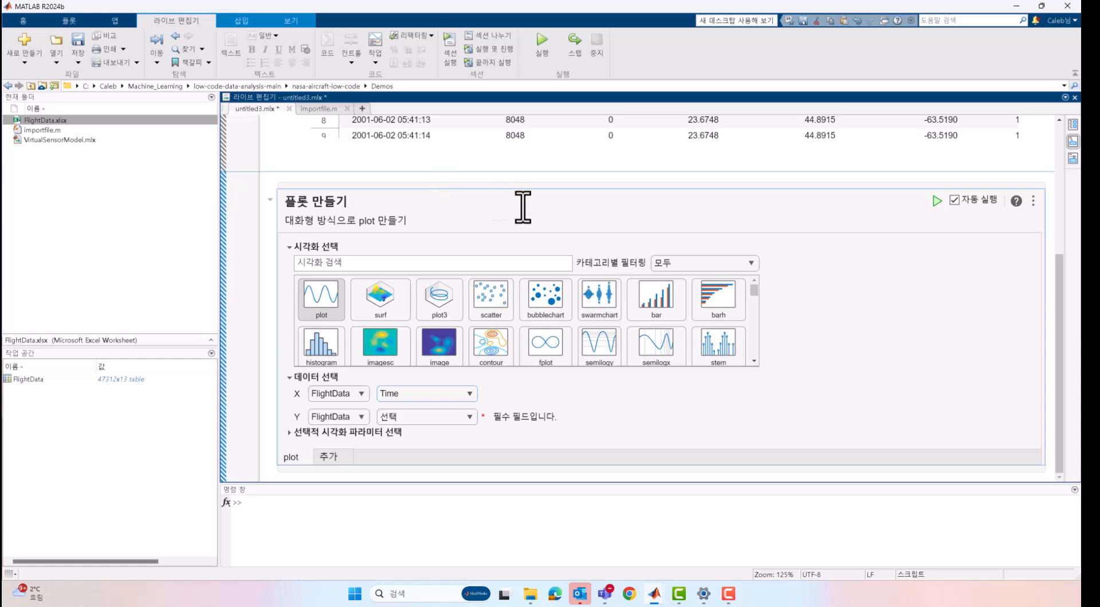
pyautogui.scroll(-1, 747, 354)
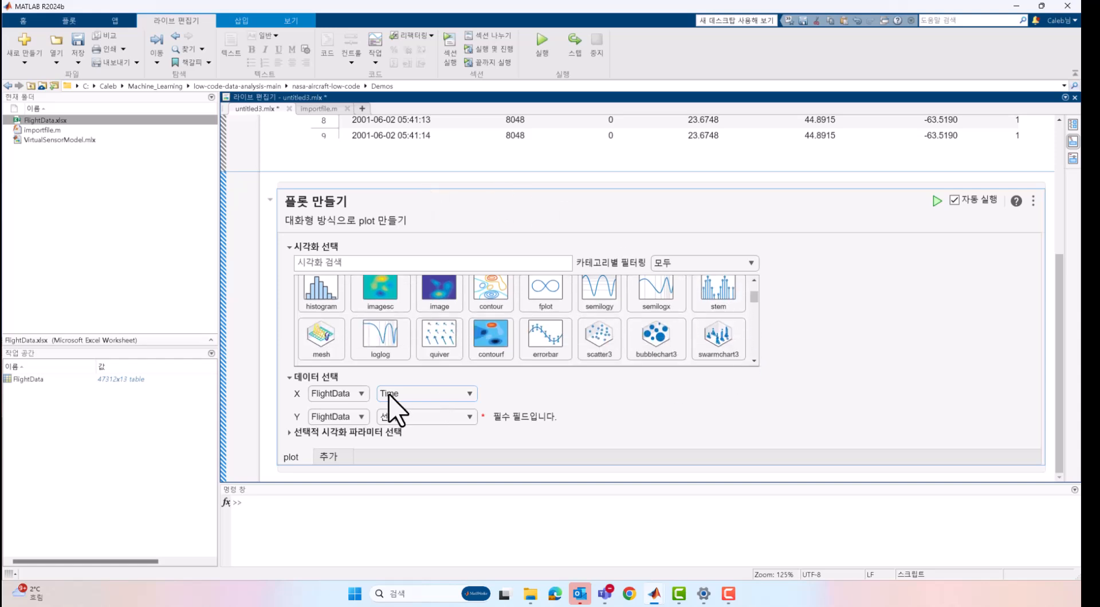
pyautogui.click(430, 419)
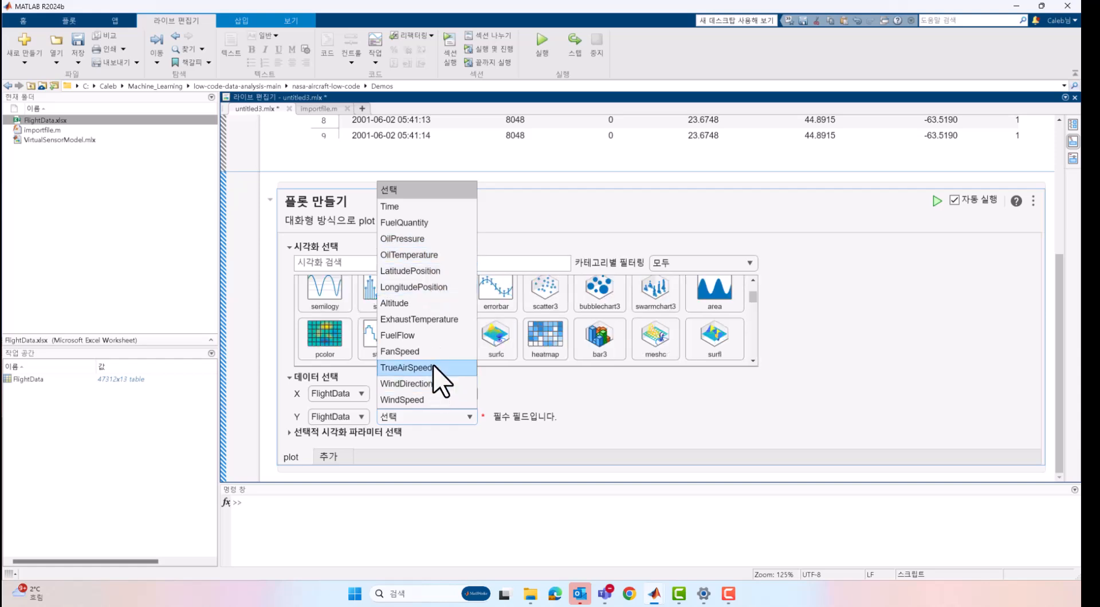
pyautogui.click(406, 368)
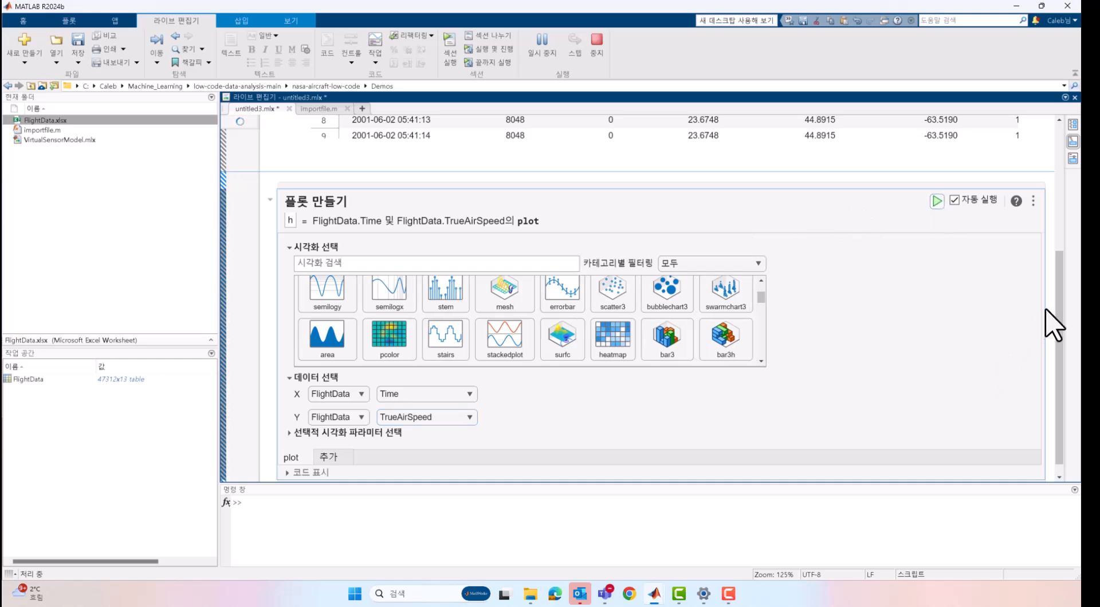
# - Examine the TrueAirSpeed vs. Time plot by zooming in on the initial speed rise and panning the zoomed curve
pyautogui.scroll(-1, 1064, 316)
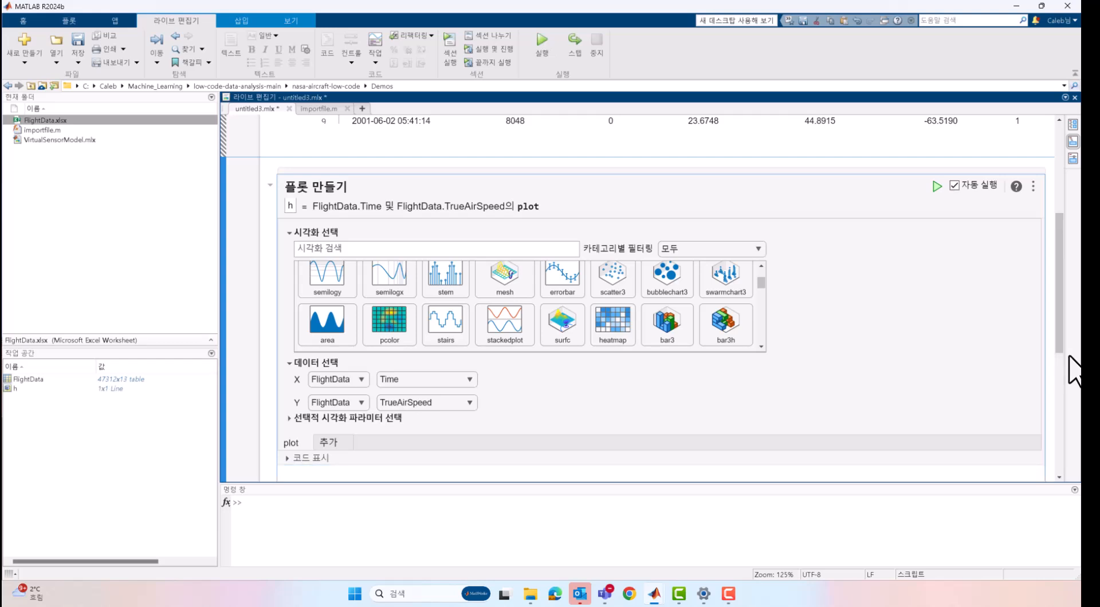
pyautogui.moveTo(1062, 346); pyautogui.dragTo(1073, 460)
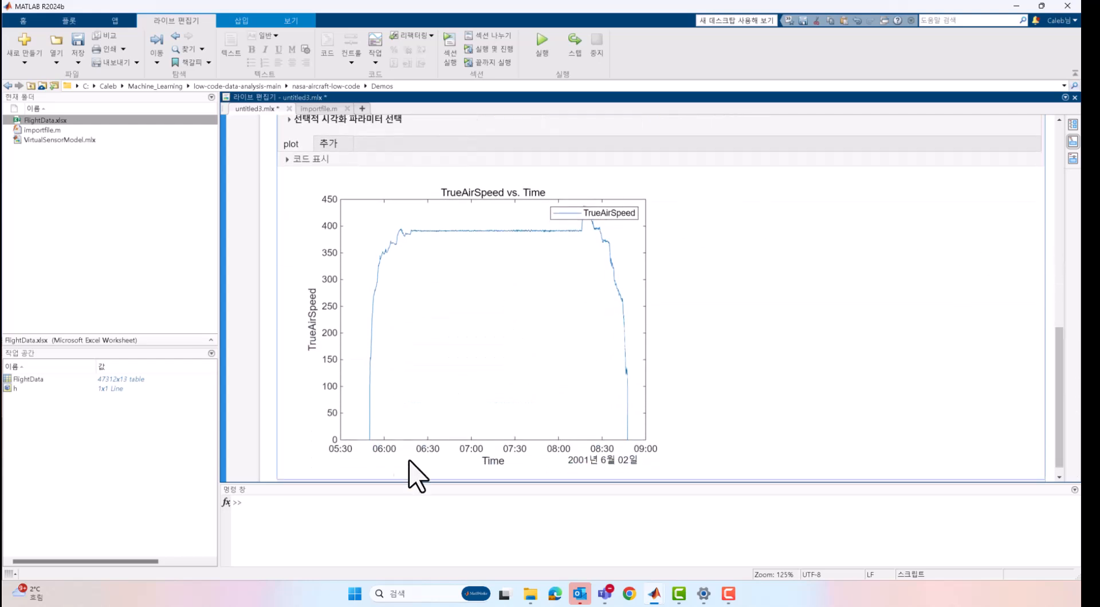
pyautogui.click(621, 248)
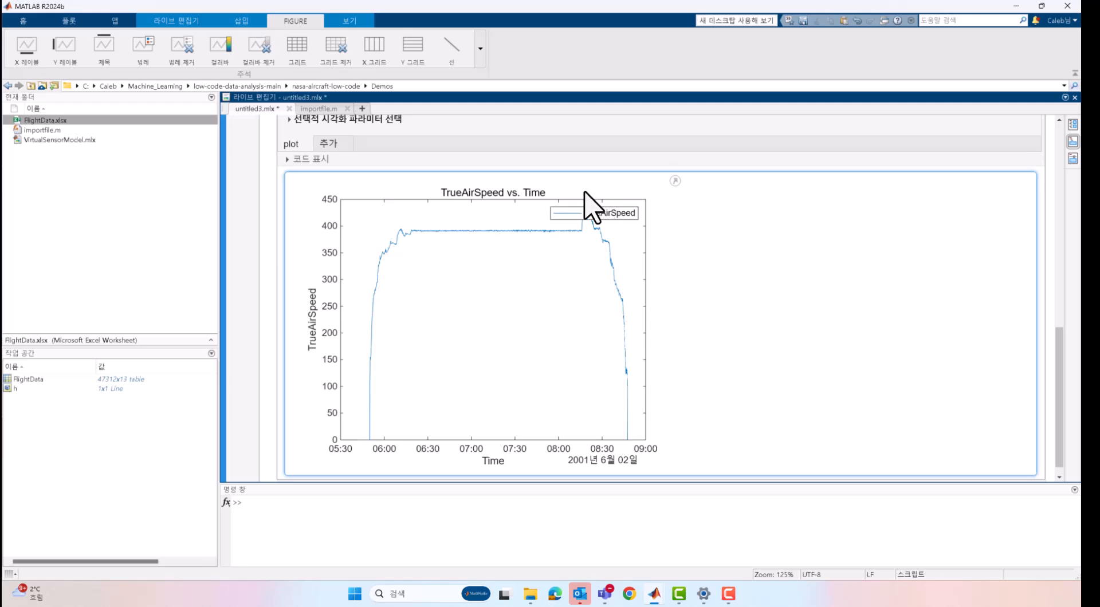
pyautogui.moveTo(608, 191)
pyautogui.click(609, 192)
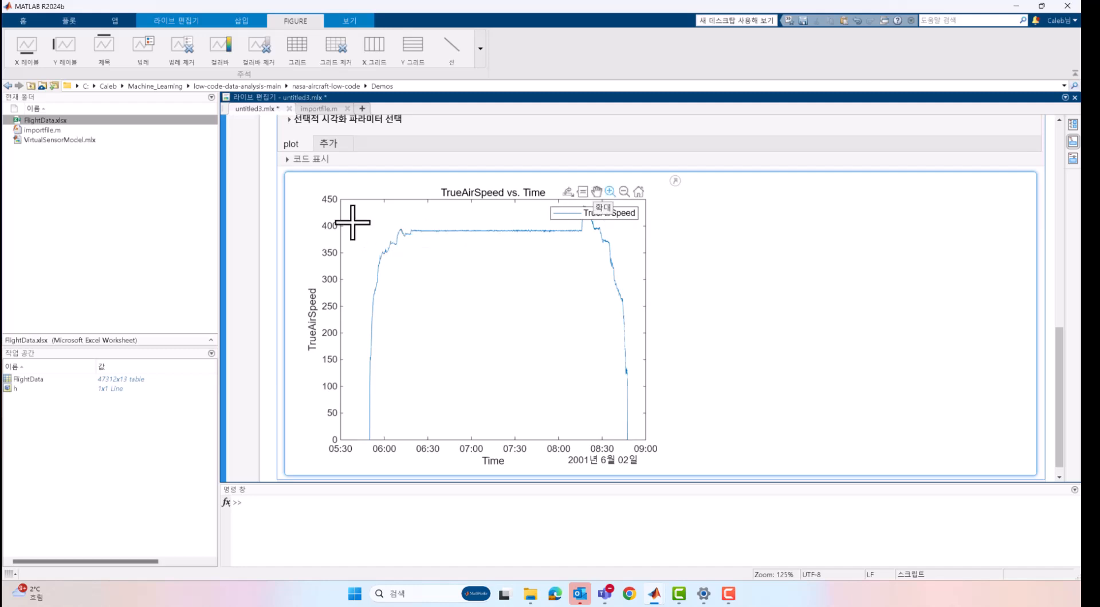
pyautogui.moveTo(356, 216); pyautogui.dragTo(427, 450)
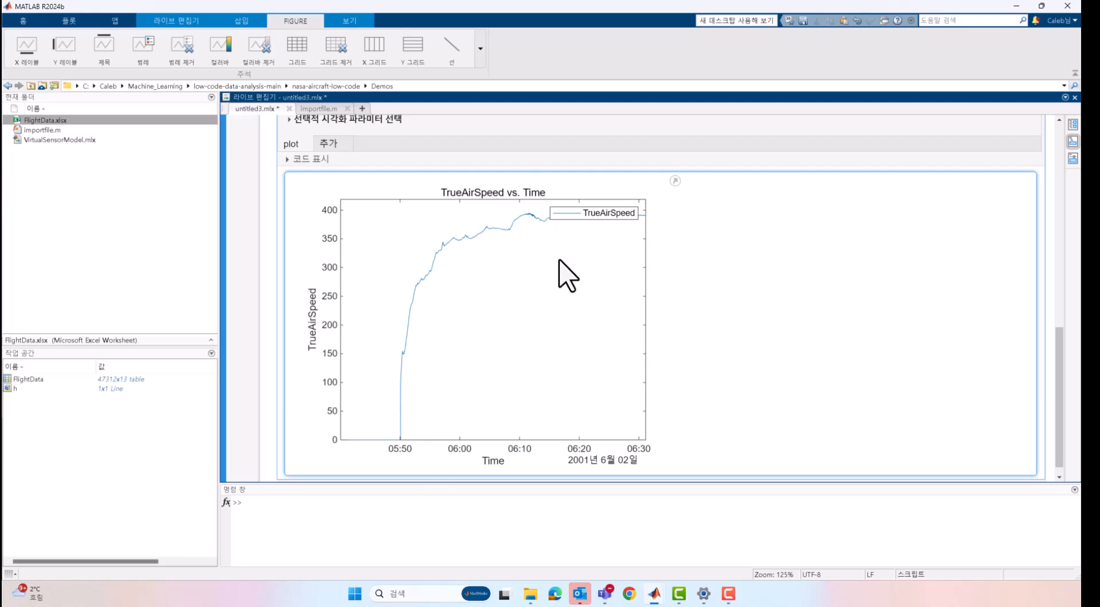
pyautogui.moveTo(444, 336); pyautogui.dragTo(521, 304)
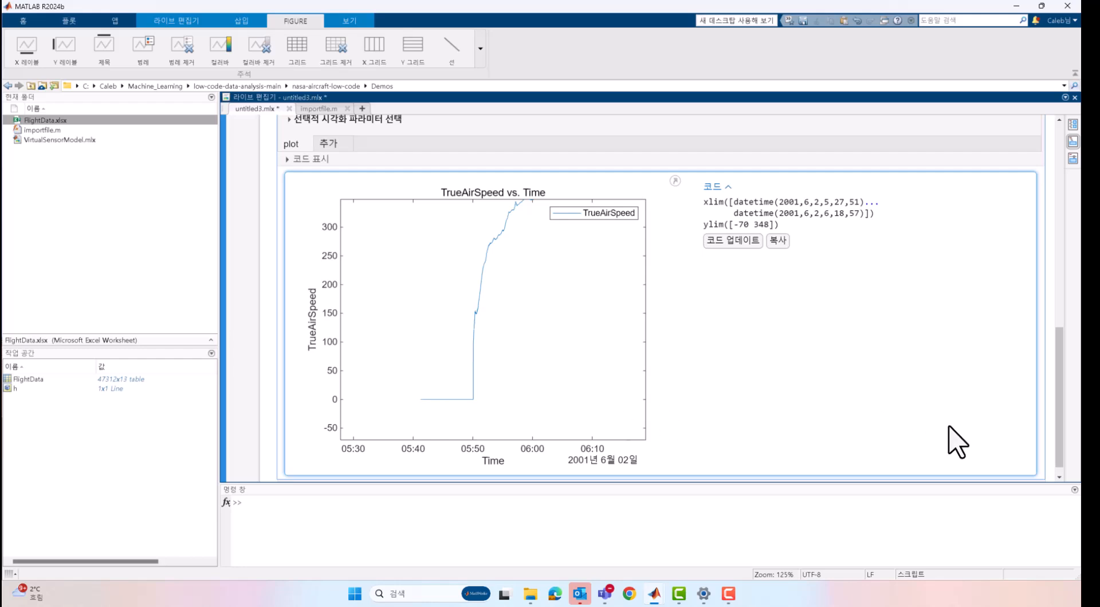
# - Add another section below the TrueAirSpeed plot and insert a second Create Plot (플롯 만들기) task in it
pyautogui.scroll(-1, 962, 458)
pyautogui.click(304, 474)
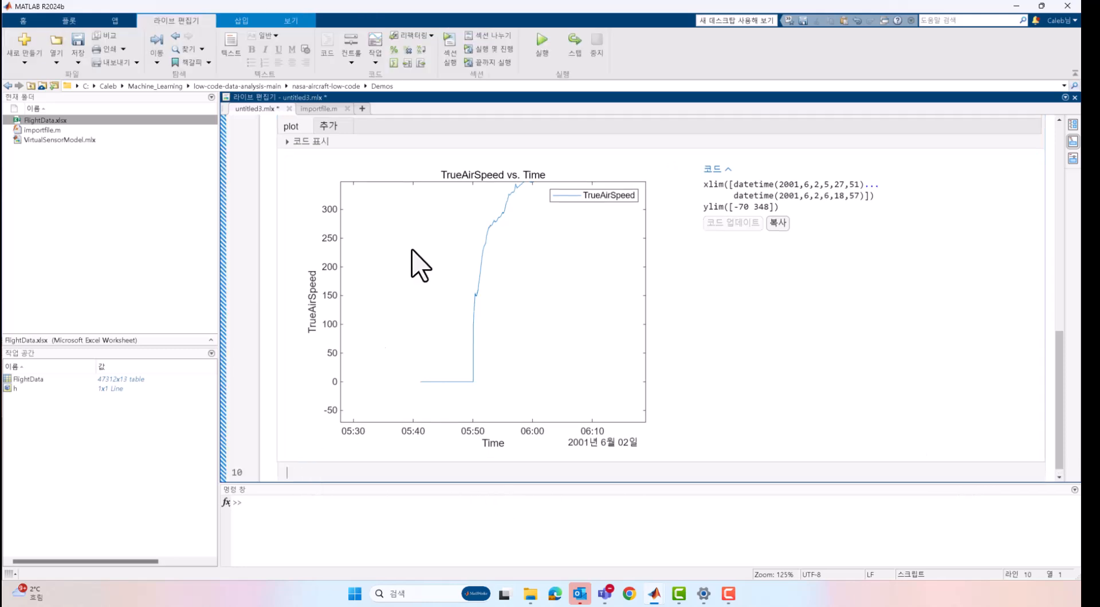
pyautogui.click(475, 39)
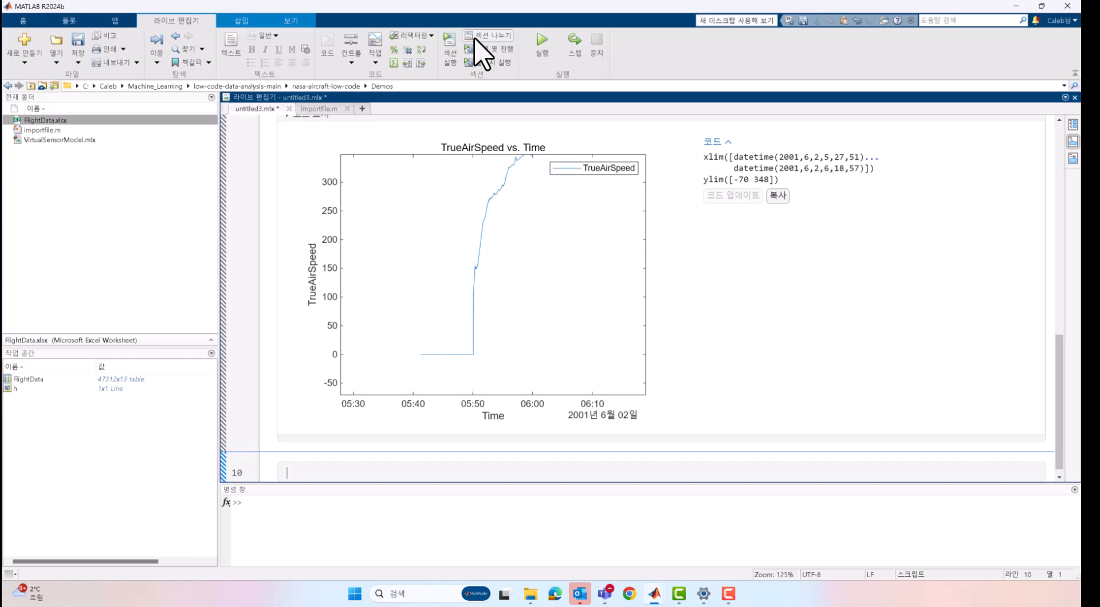
pyautogui.click(381, 63)
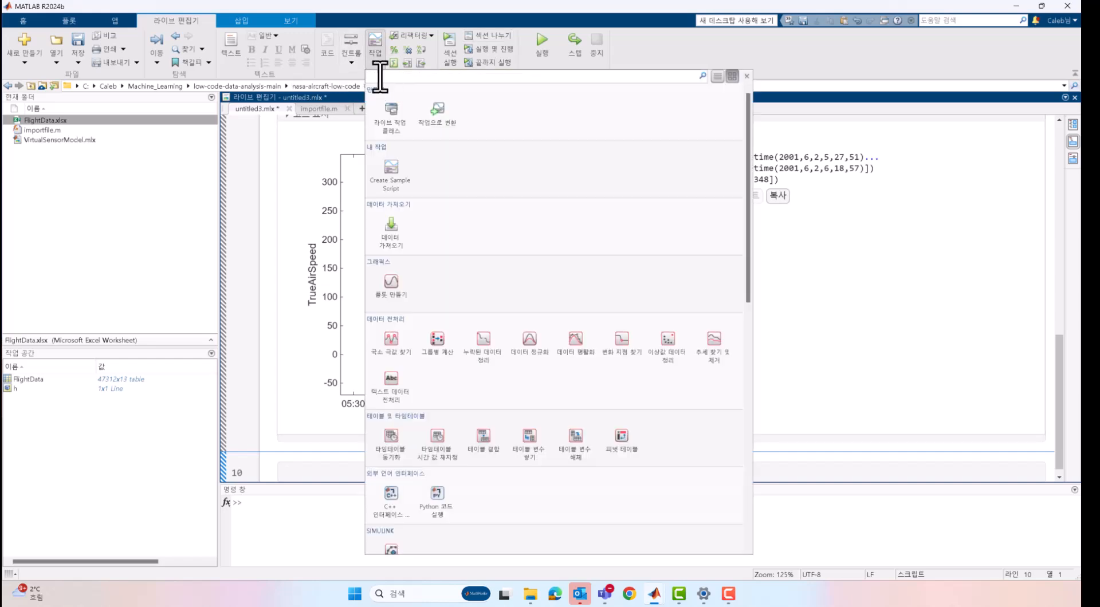
pyautogui.click(396, 289)
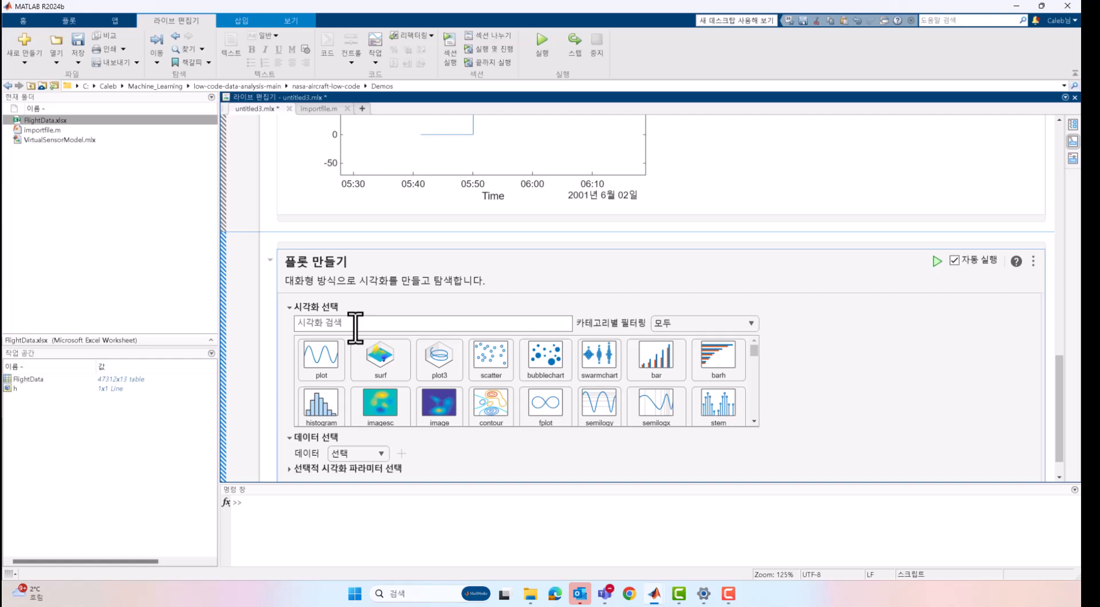
# - Search the new task's visualizations for "geo" and choose geoplot
pyautogui.click(356, 323)
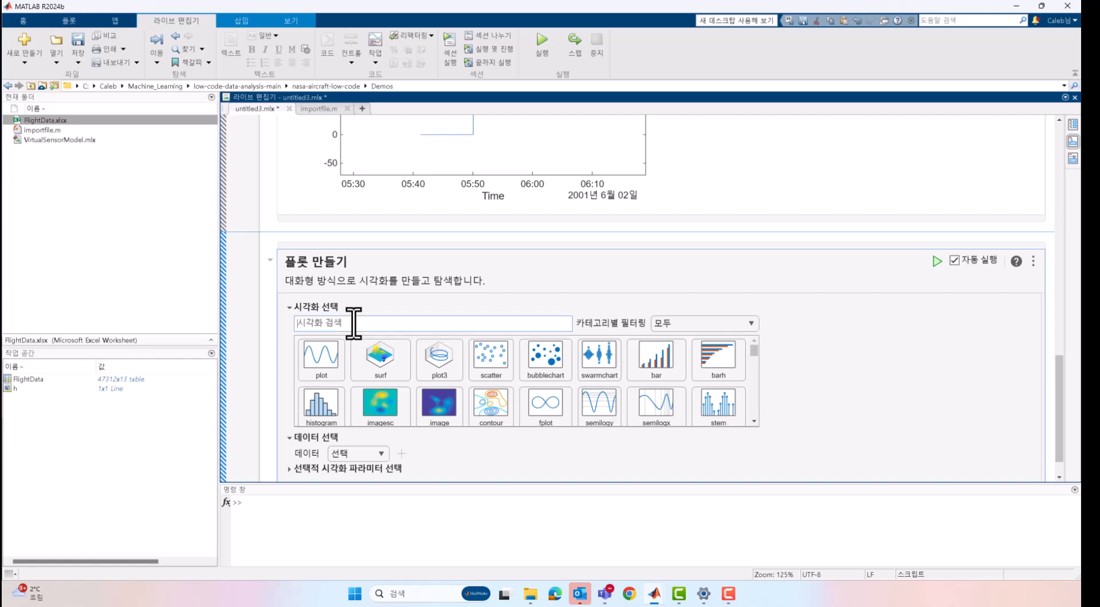
pyautogui.write('geo')
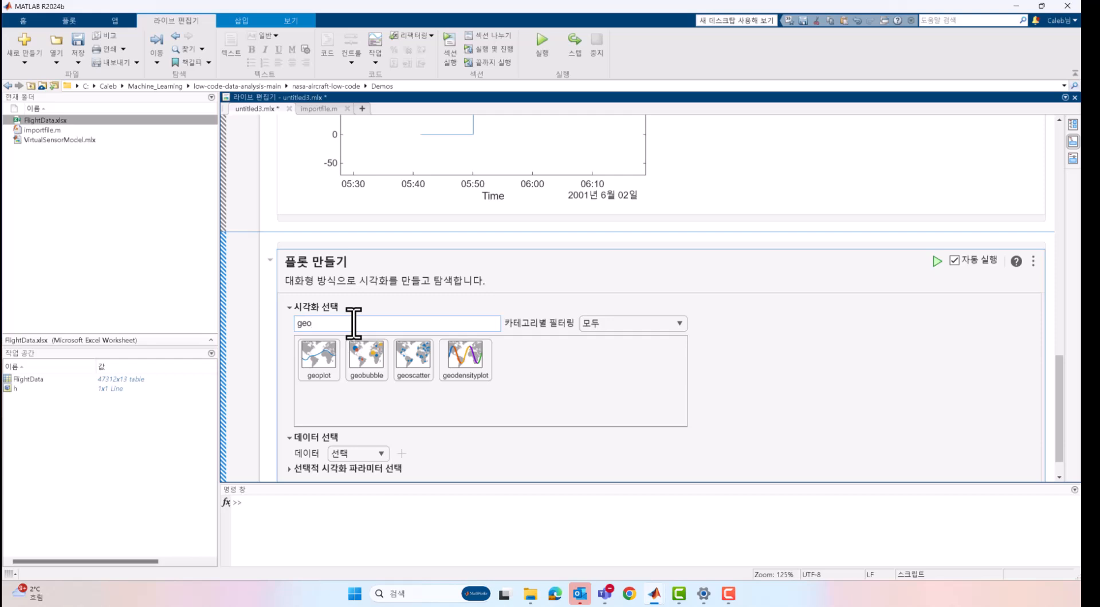
pyautogui.click(329, 357)
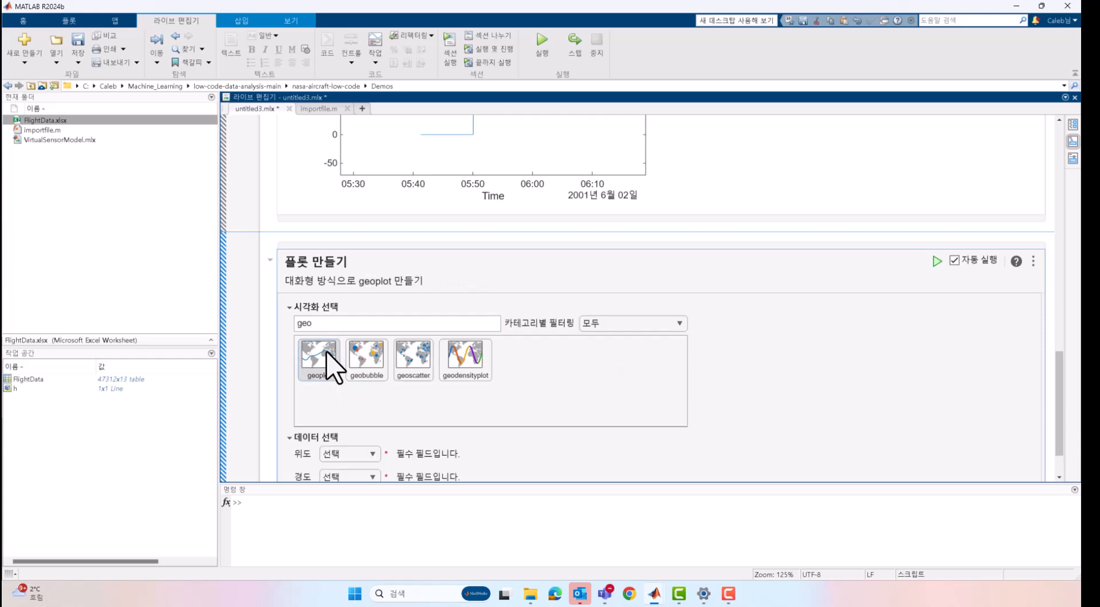
# - Set the geoplot's latitude (위도) data to FlightData LatitudePosition
pyautogui.scroll(-2, 722, 331)
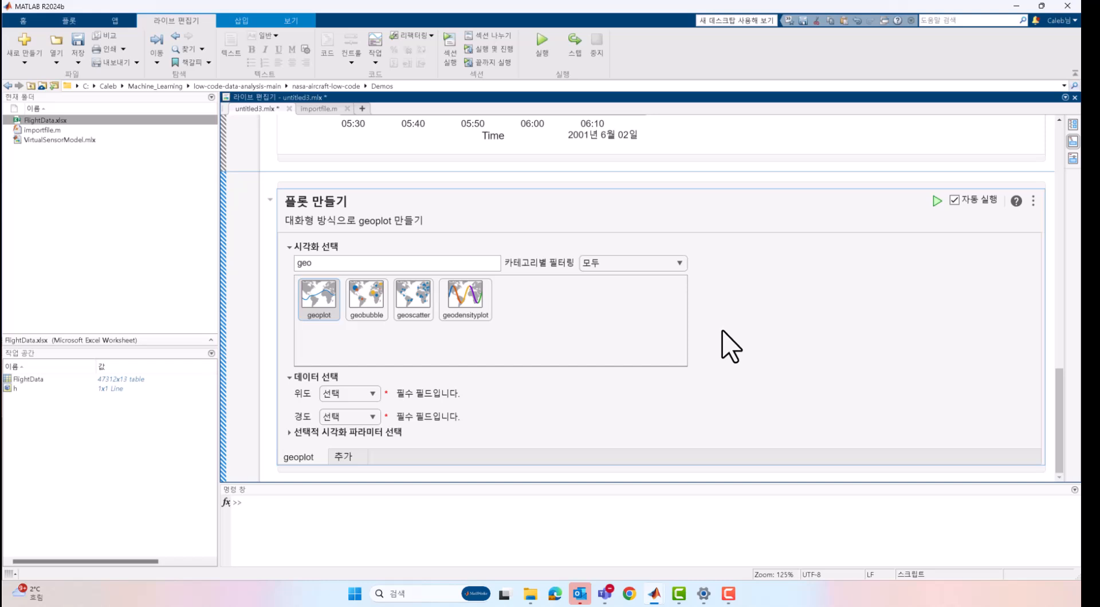
pyautogui.click(373, 394)
pyautogui.click(355, 428)
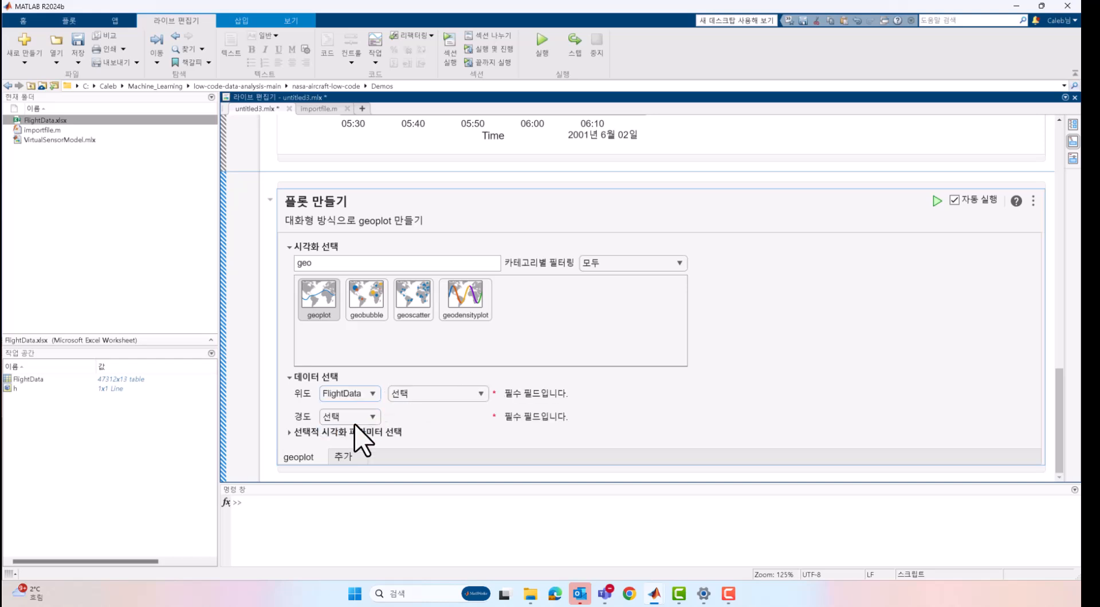
pyautogui.click(450, 391)
pyautogui.click(445, 250)
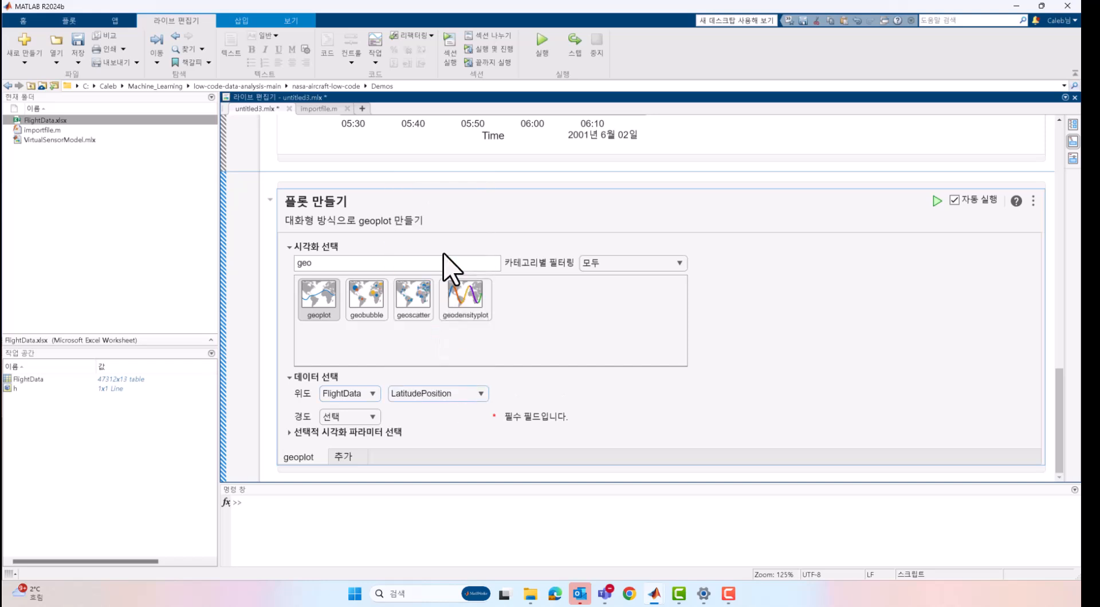
# - Set the geoplot's longitude (경도) data to FlightData LongitudePosition and run the Create Plot task
pyautogui.click(360, 424)
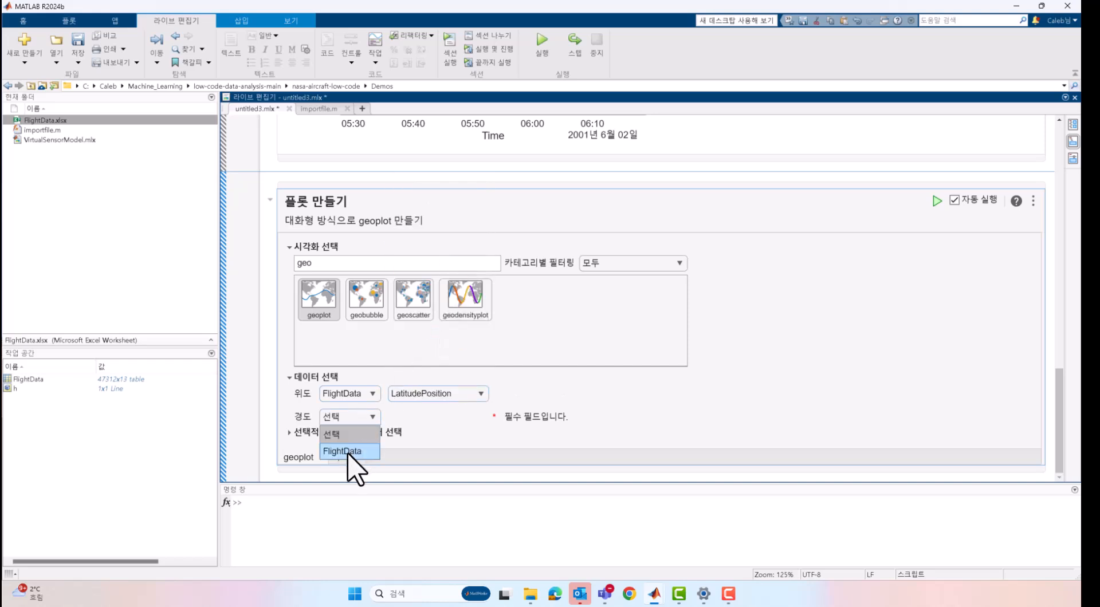
pyautogui.click(351, 449)
pyautogui.click(444, 418)
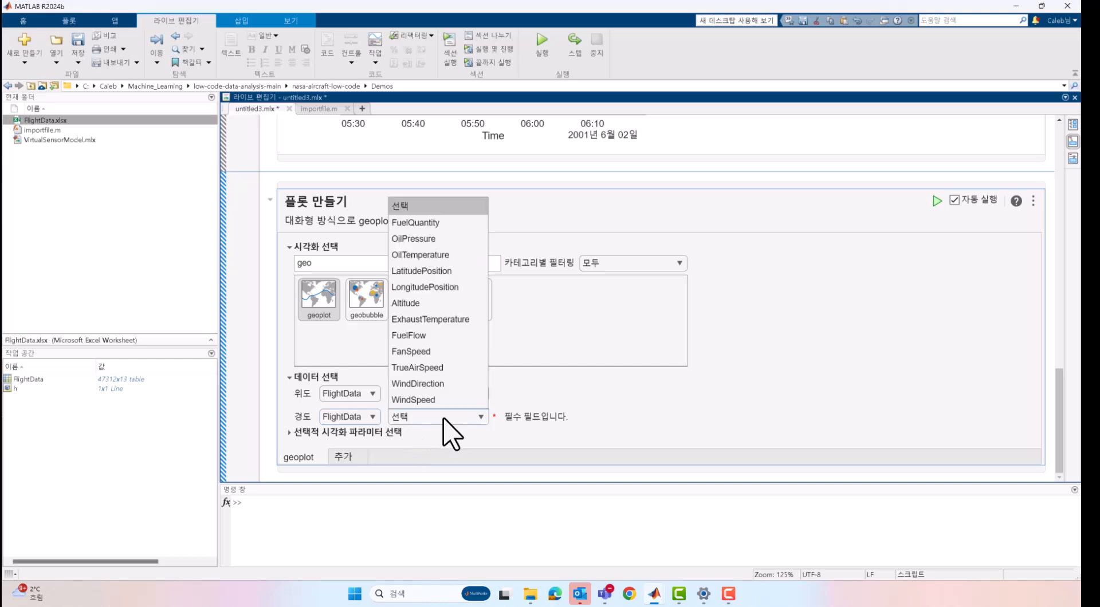
pyautogui.click(453, 288)
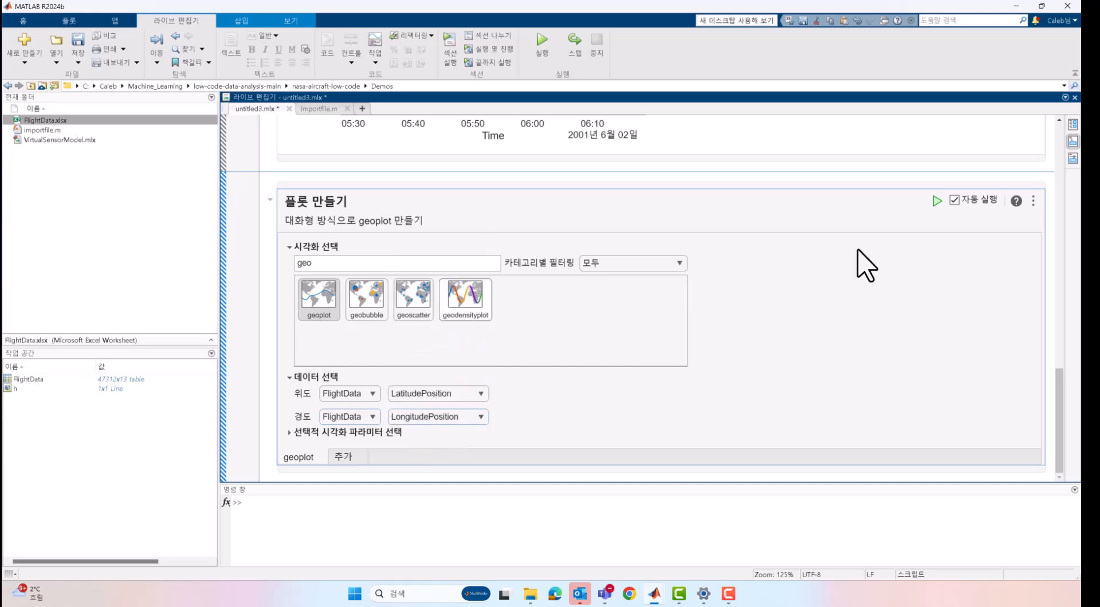
pyautogui.click(934, 200)
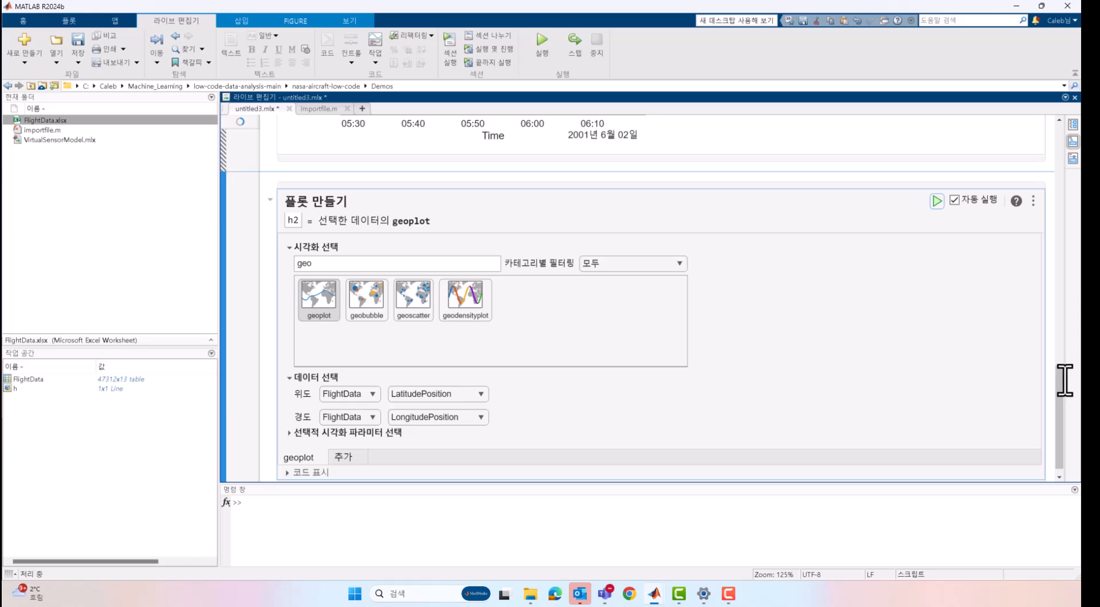
pyautogui.moveTo(1064, 360); pyautogui.dragTo(1062, 422)
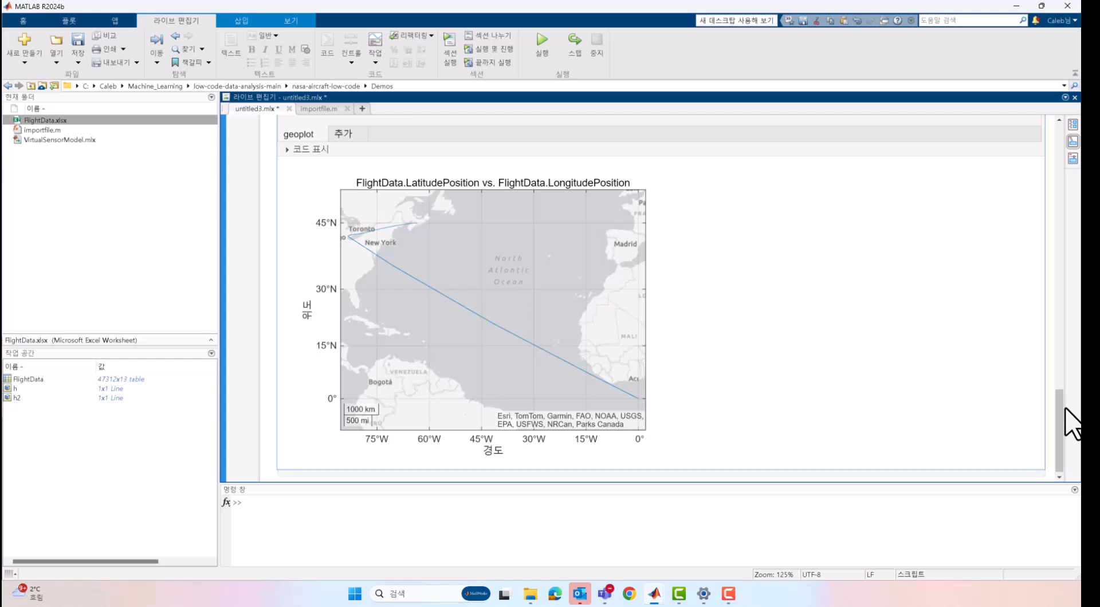
# - Convert the geoplot Create Plot task into editable code (코드로 변환) in the live script
pyautogui.moveTo(1065, 412); pyautogui.dragTo(1064, 345)
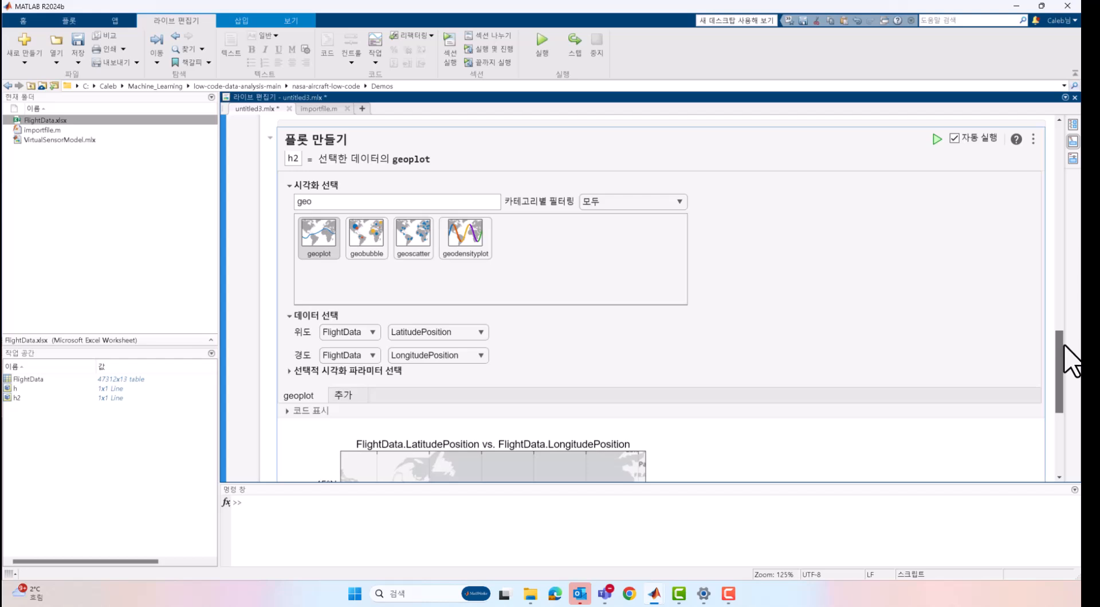
pyautogui.click(1034, 141)
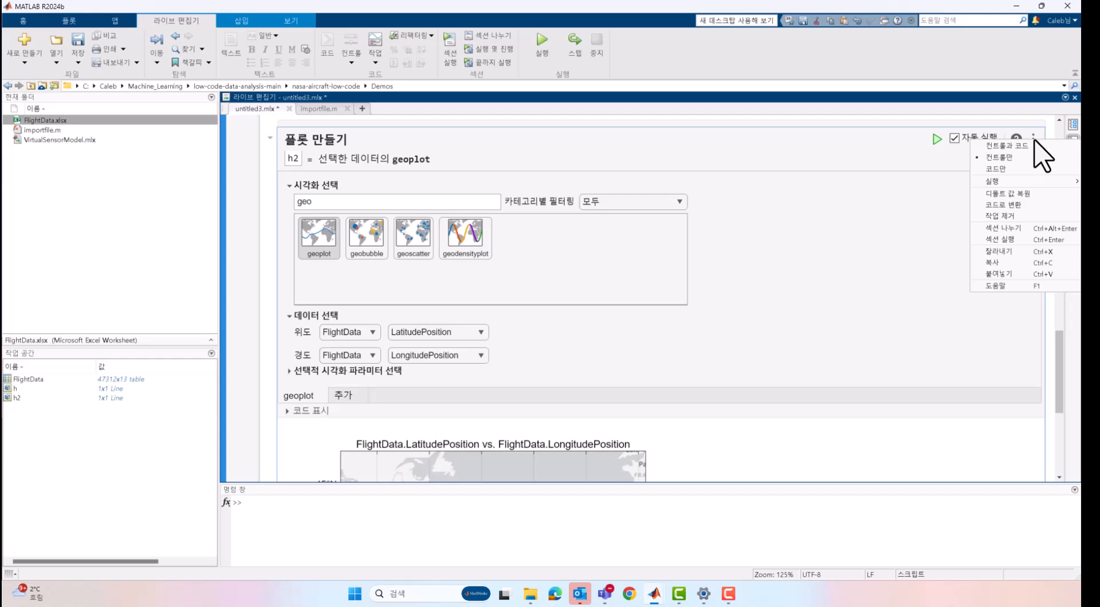
pyautogui.click(1021, 206)
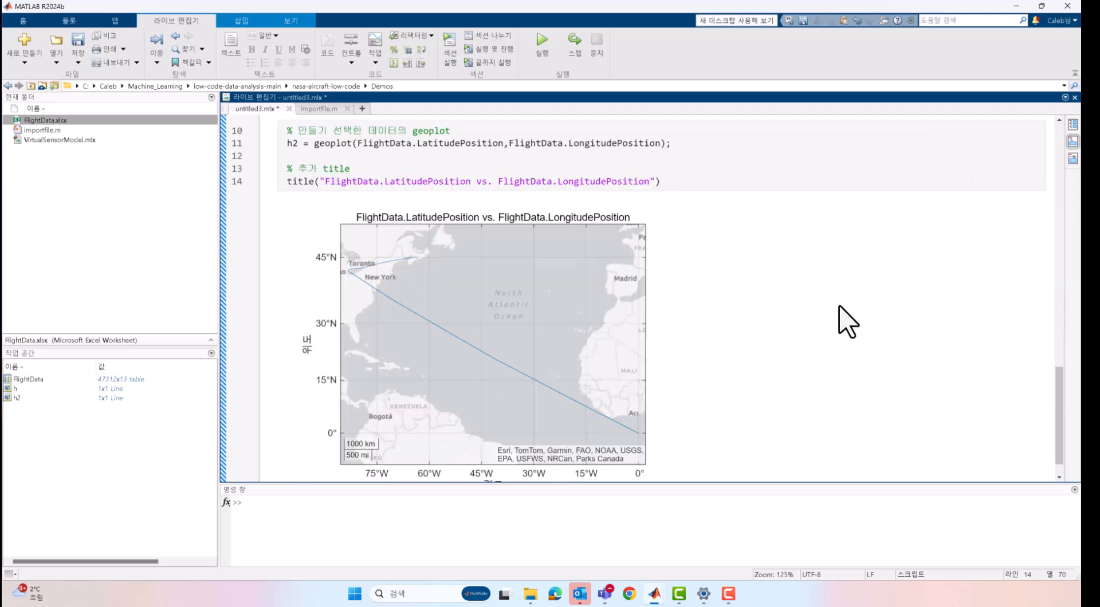
pyautogui.scroll(2, 845, 319)
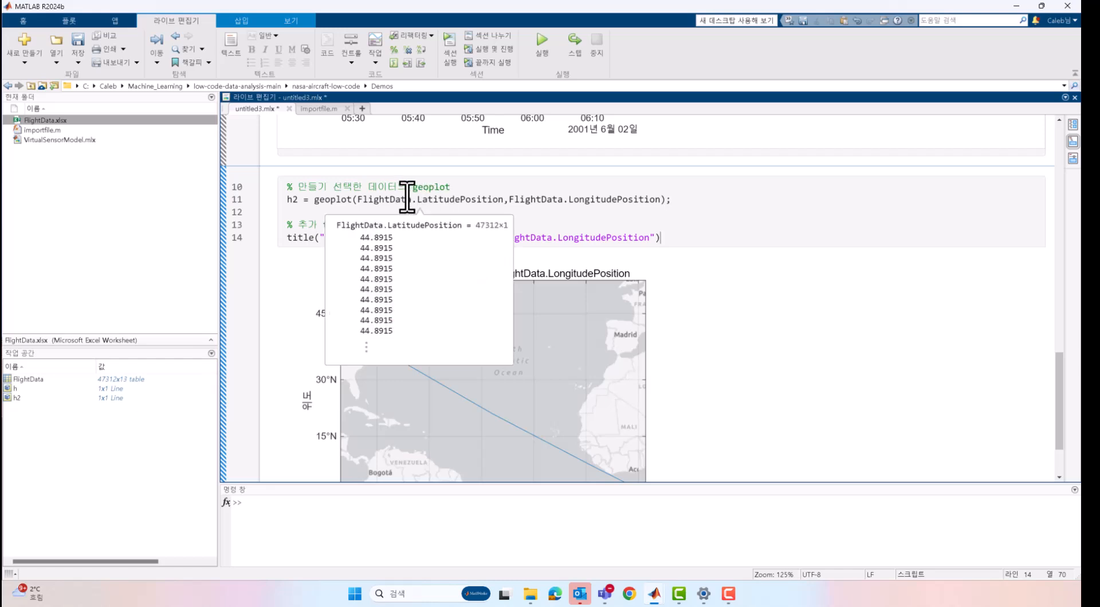
# - Open the help page for the geoplot function used in the converted code and enlarge its window
pyautogui.moveTo(372, 202)
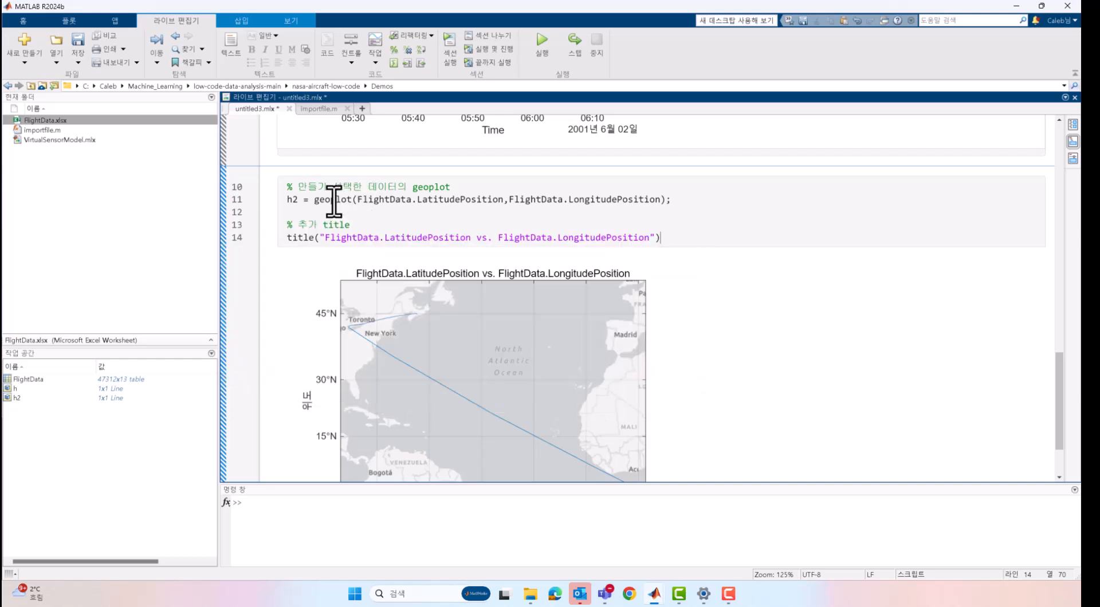
pyautogui.rightClick(334, 201)
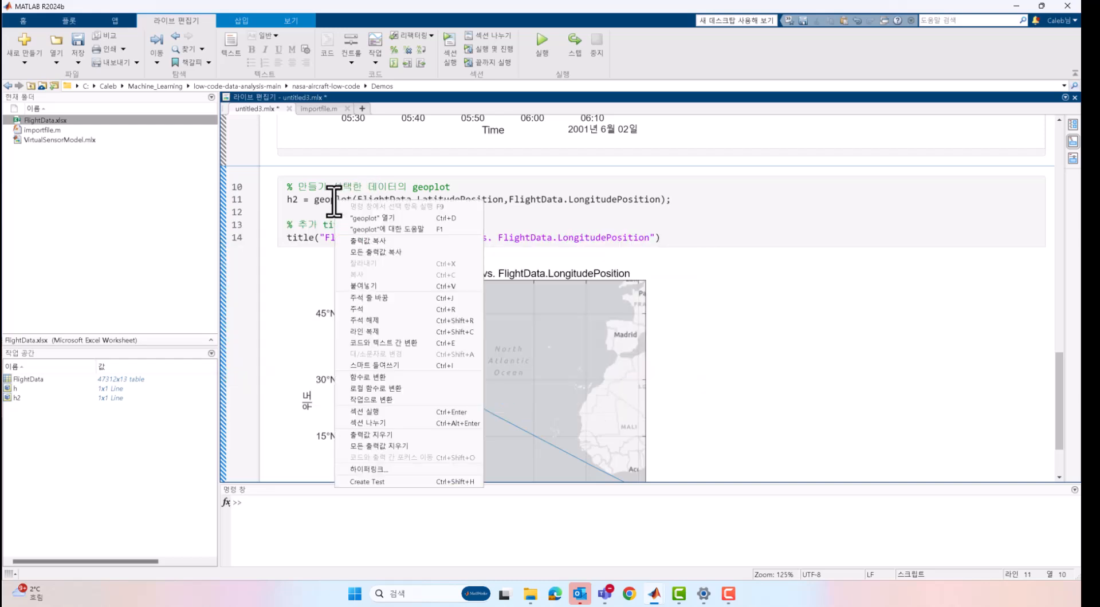
pyautogui.click(394, 229)
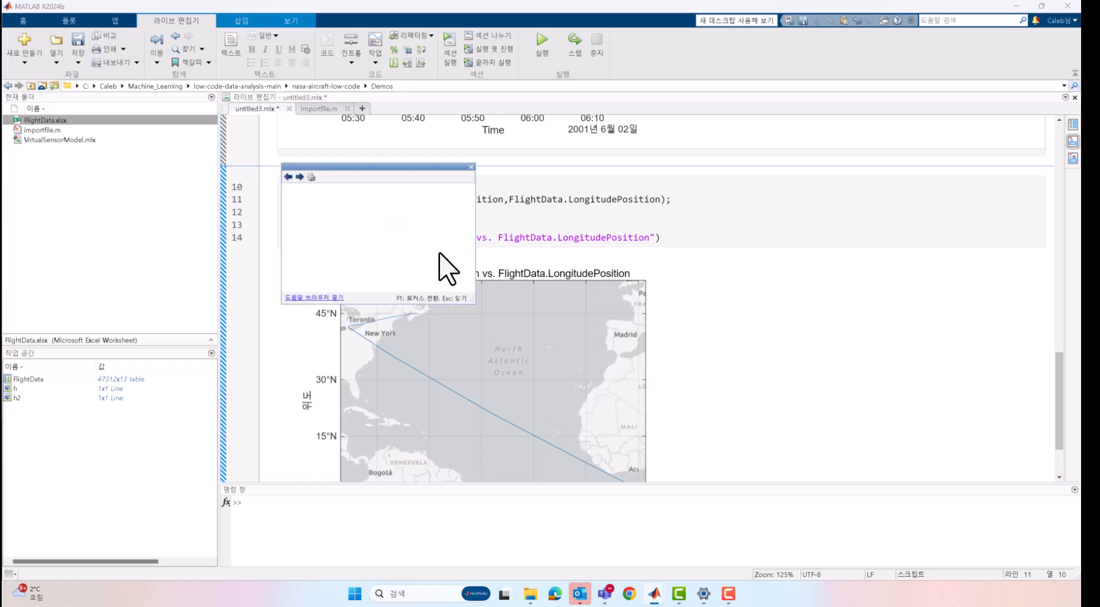
pyautogui.moveTo(473, 302); pyautogui.dragTo(824, 560)
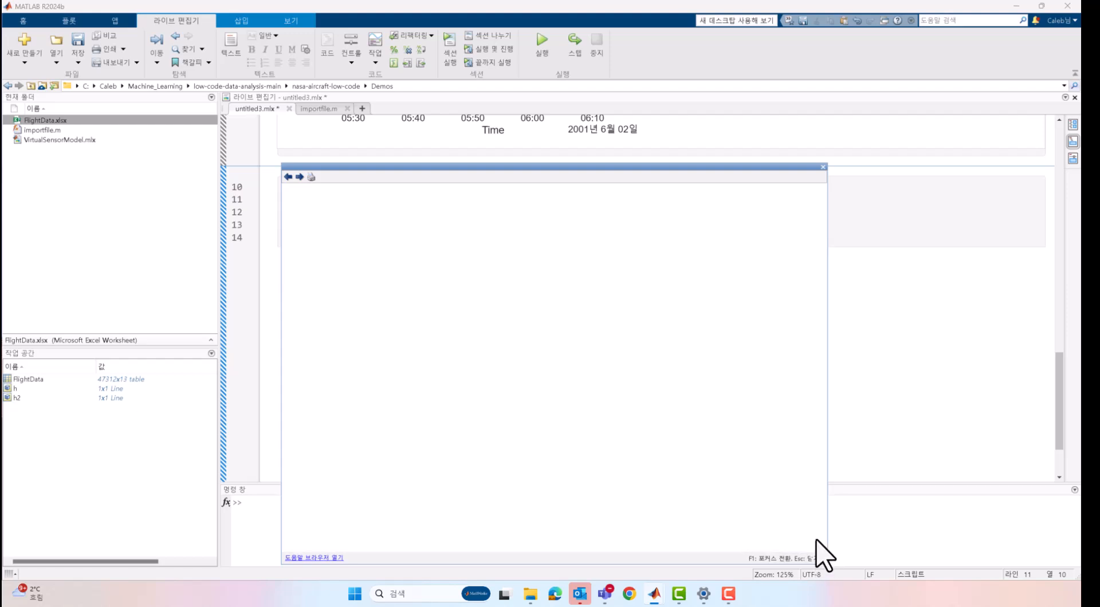
pyautogui.moveTo(452, 168); pyautogui.dragTo(478, 125)
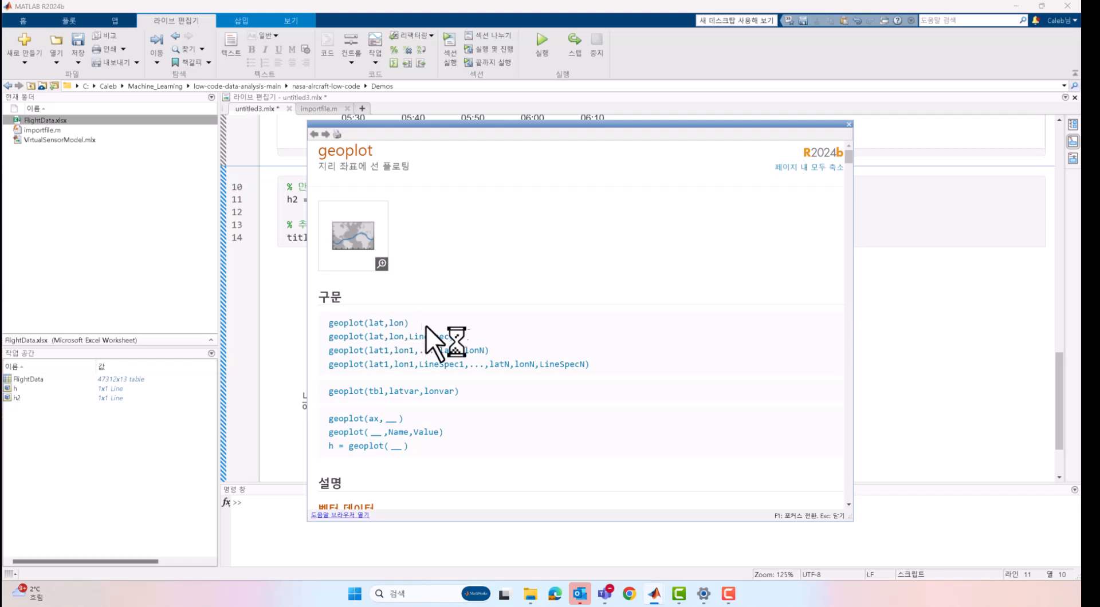
# - Examine the geoplot help page's syntax, descriptions and example maps for a way to change the basemap
pyautogui.scroll(-1, 434, 444)
pyautogui.scroll(-3, 441, 458)
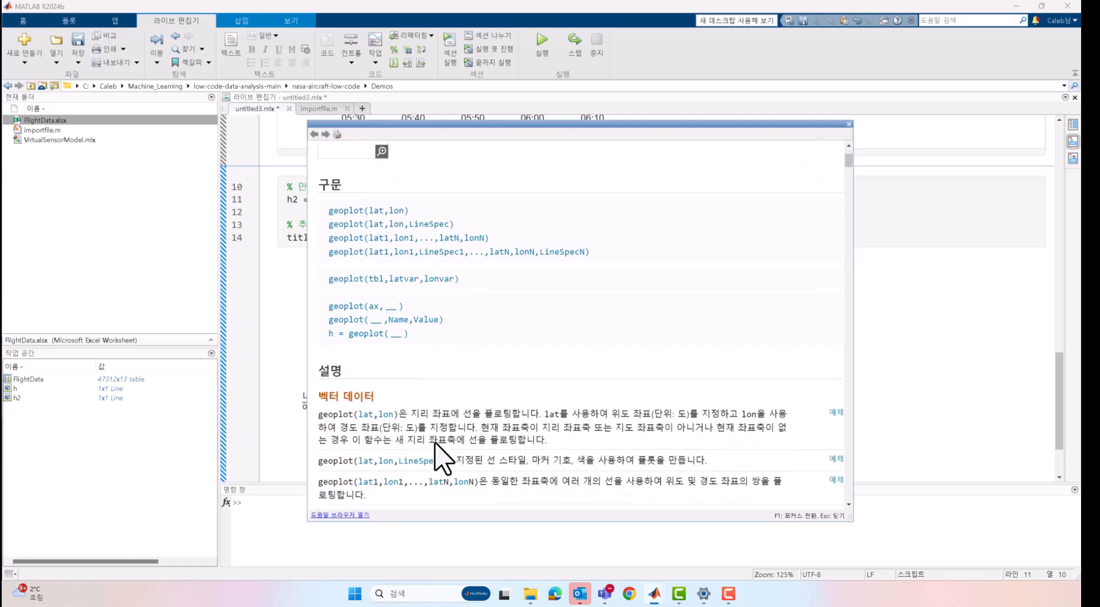
pyautogui.scroll(-2, 441, 459)
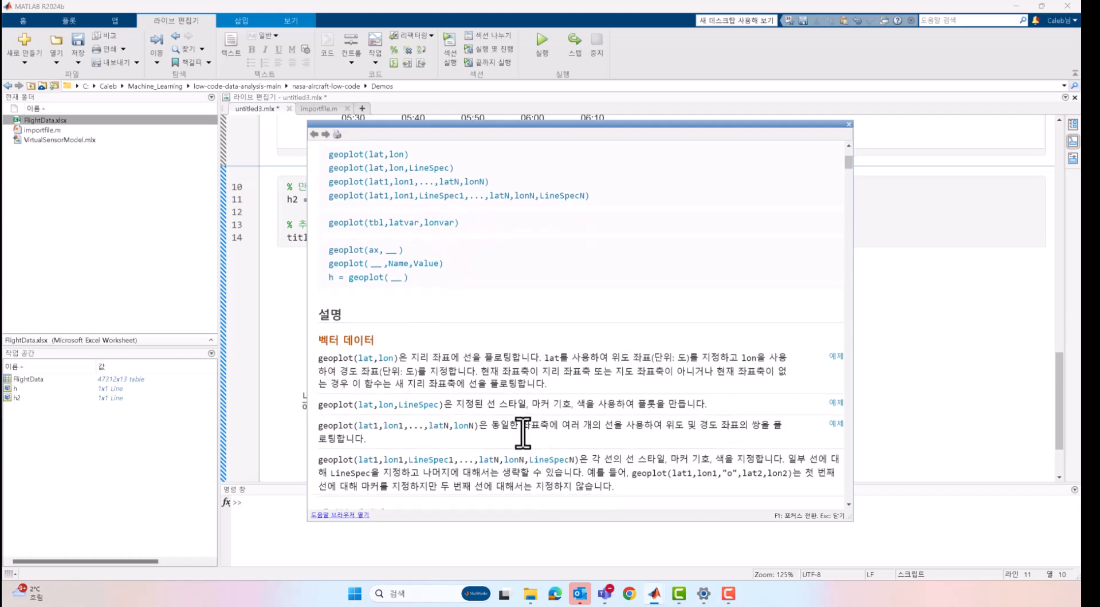
pyautogui.scroll(-6, 520, 430)
pyautogui.scroll(-20, 526, 409)
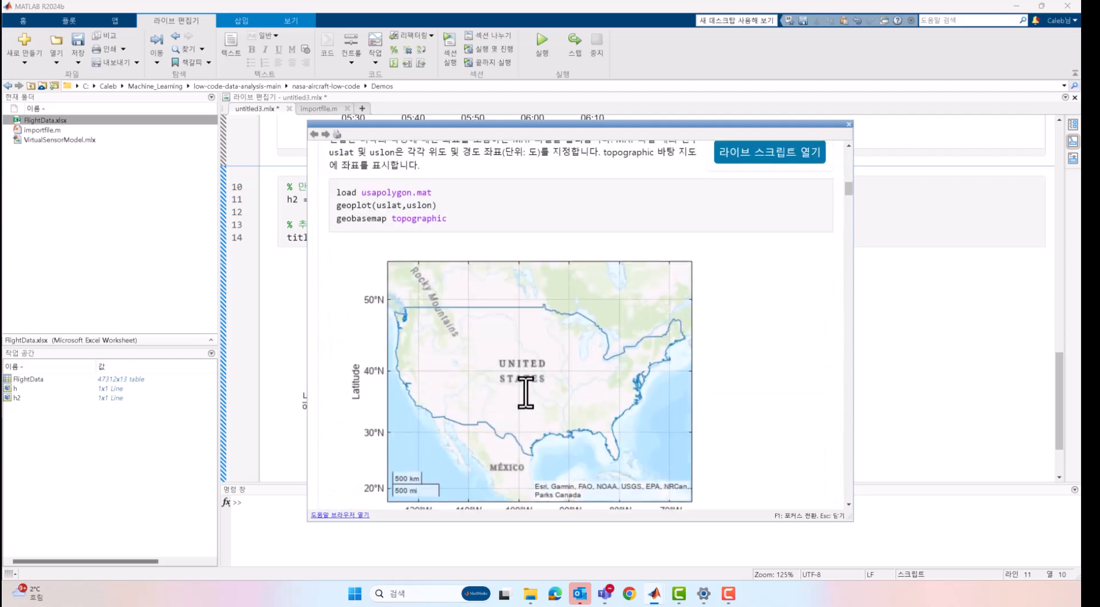
pyautogui.scroll(-18, 526, 393)
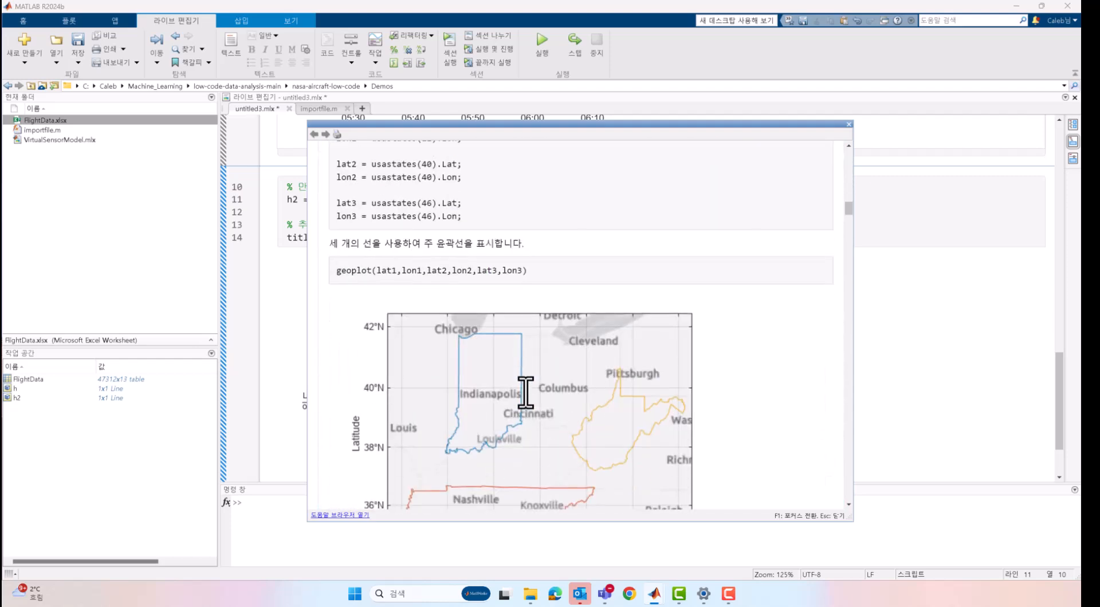
pyautogui.scroll(11, 526, 393)
pyautogui.scroll(12, 527, 396)
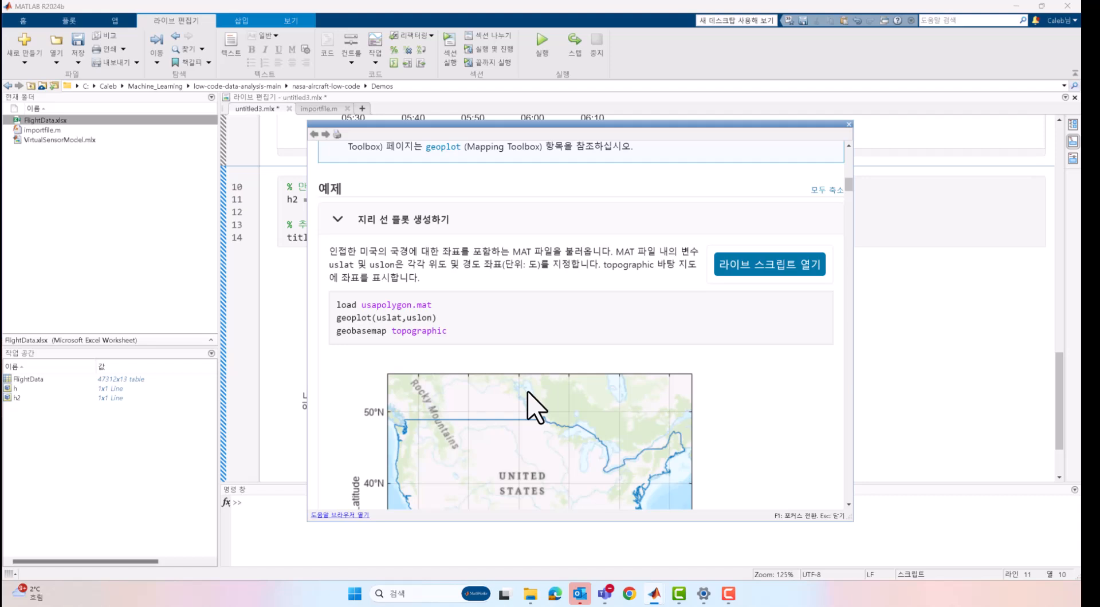
pyautogui.scroll(-4, 535, 408)
pyautogui.scroll(-2, 528, 393)
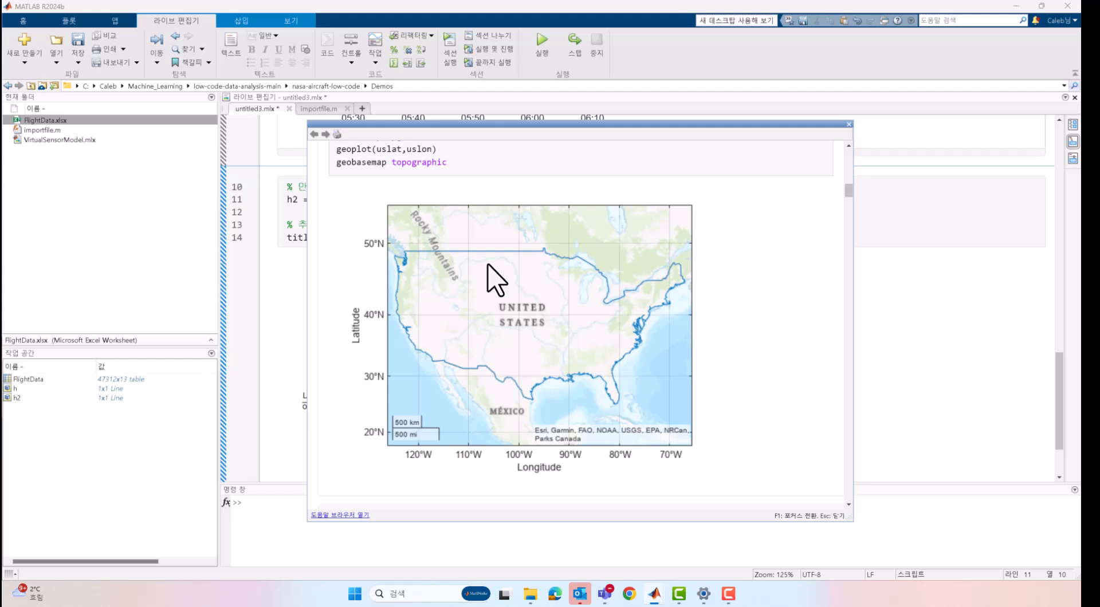
pyautogui.scroll(2, 496, 281)
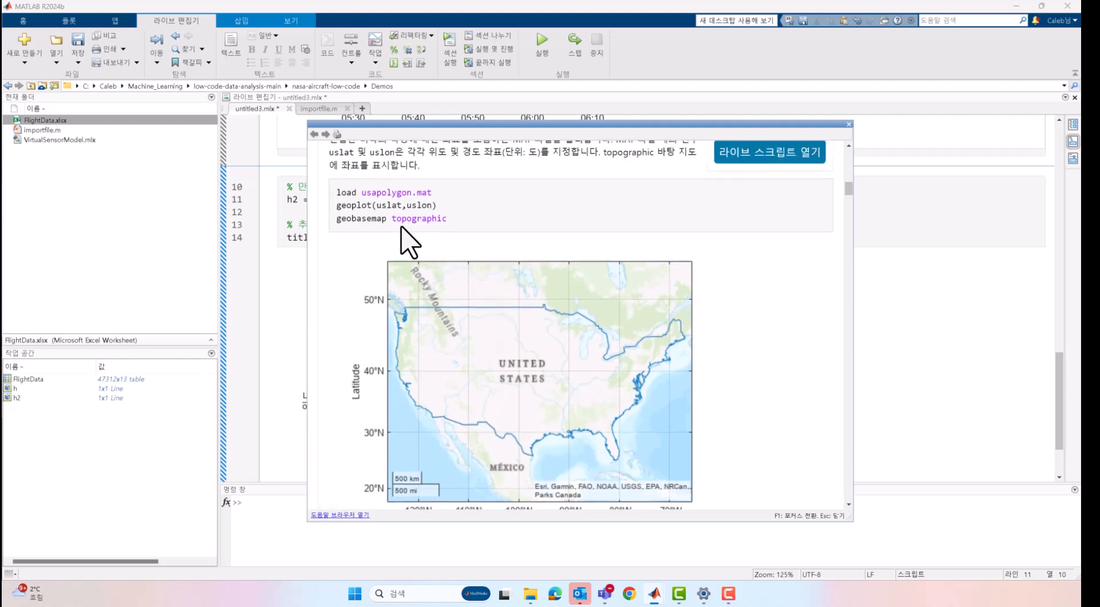
# - Copy "geobasemap topographic" from the first help example and paste it into the empty line below the geoplot call
pyautogui.moveTo(336, 218); pyautogui.dragTo(452, 220)
pyautogui.hotkey('ctrl', 'c')
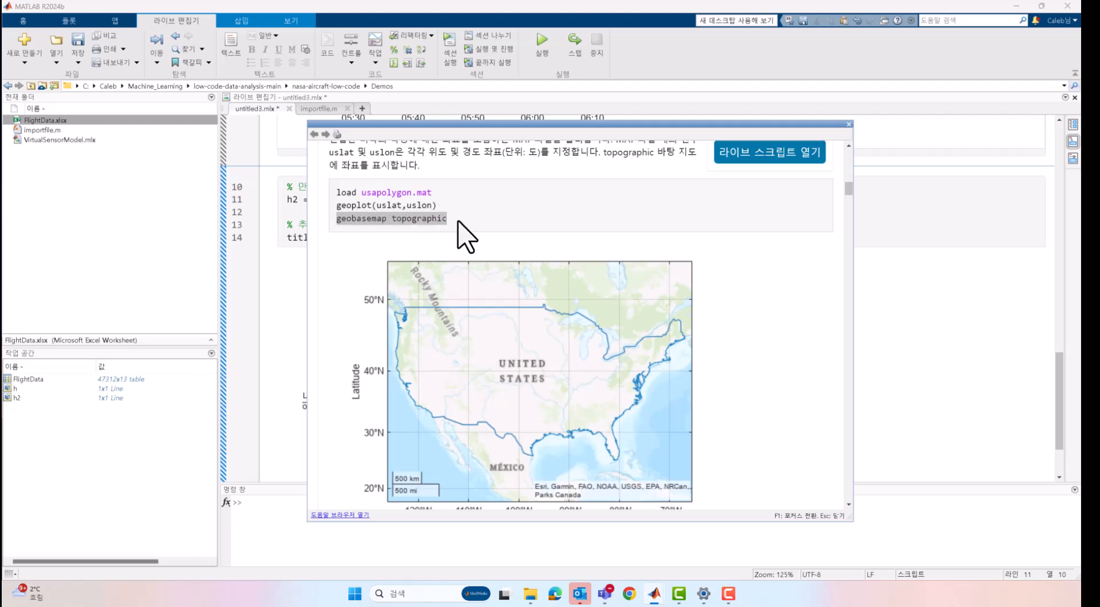
pyautogui.moveTo(460, 124); pyautogui.dragTo(630, 162)
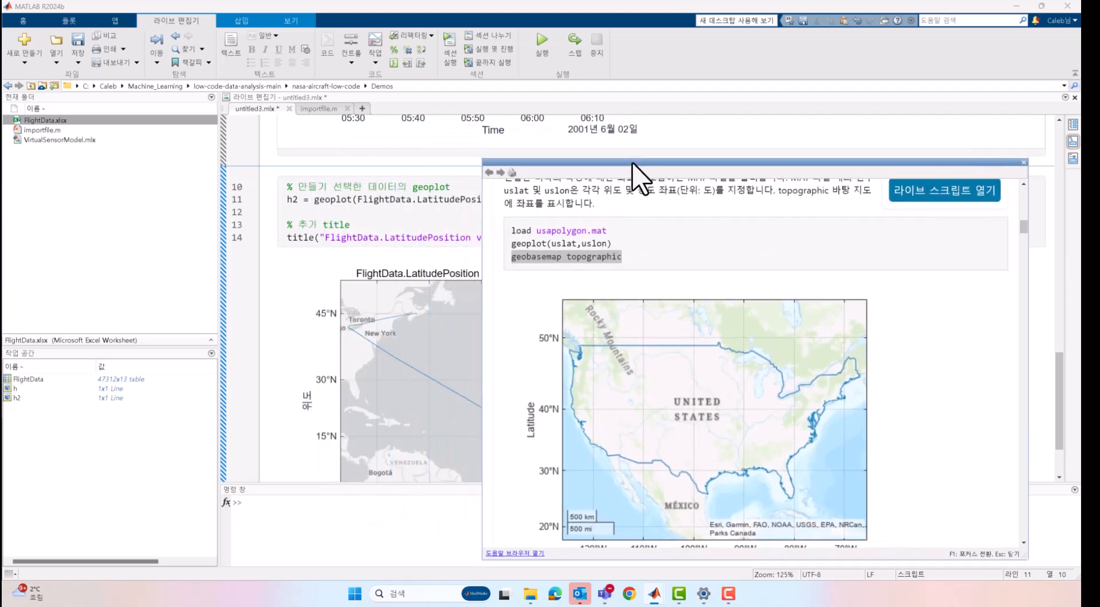
pyautogui.click(305, 214)
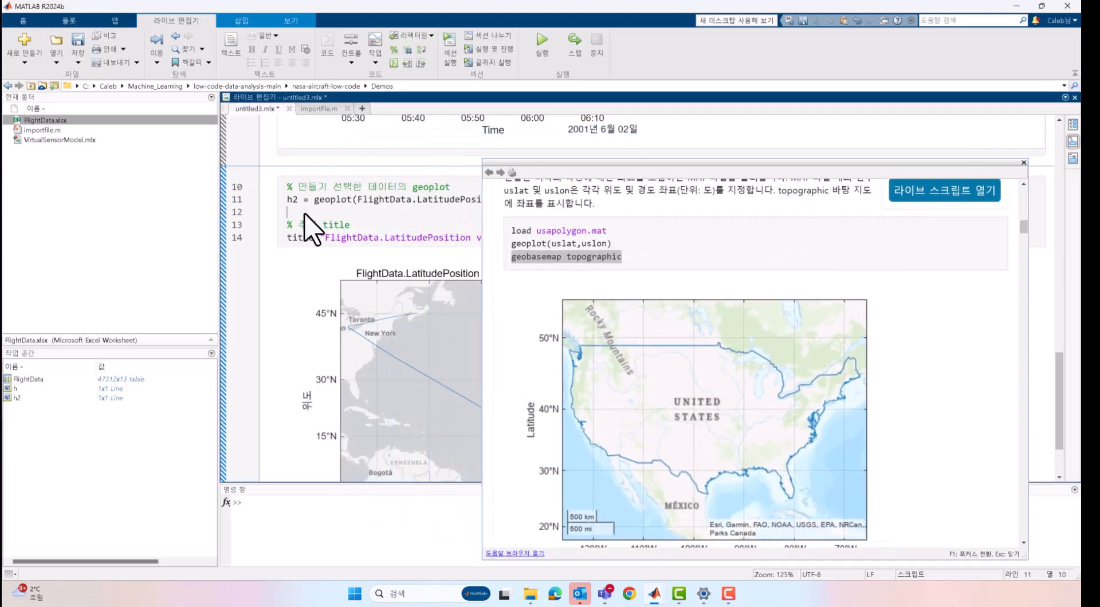
pyautogui.hotkey('ctrl', 'v')
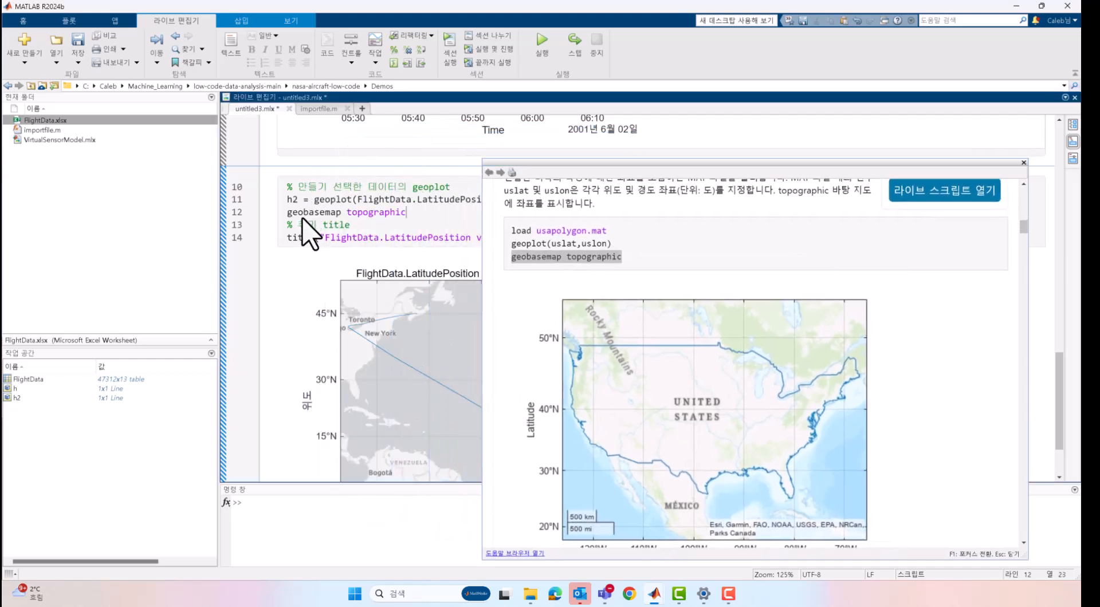
# - Close the geoplot help window and run the script from the geoplot section to the end (끝까지 실행)
pyautogui.moveTo(688, 170); pyautogui.dragTo(676, 219)
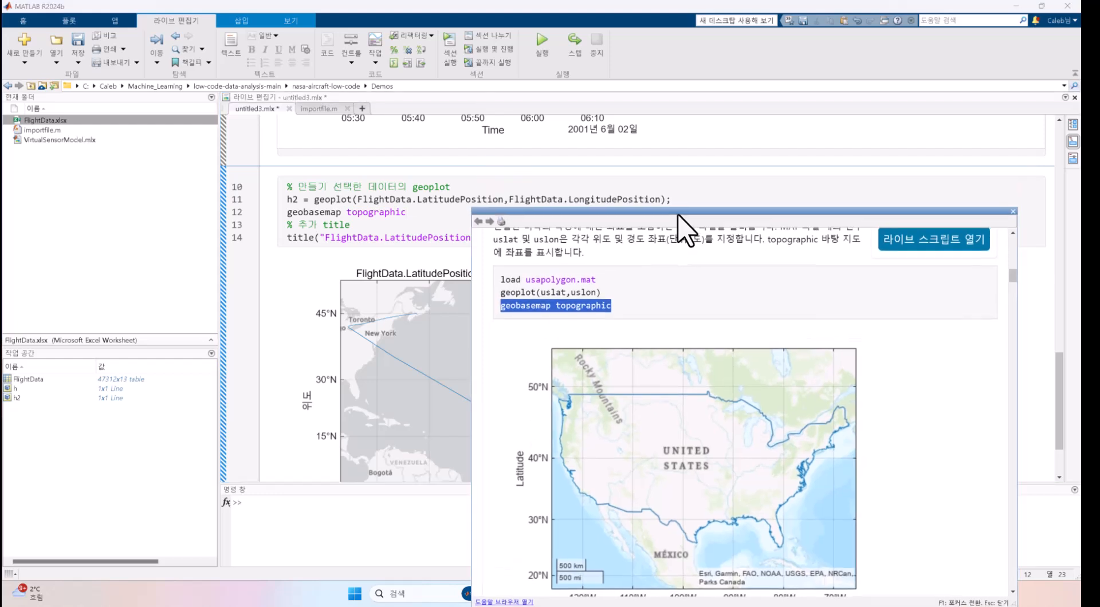
pyautogui.click(1014, 217)
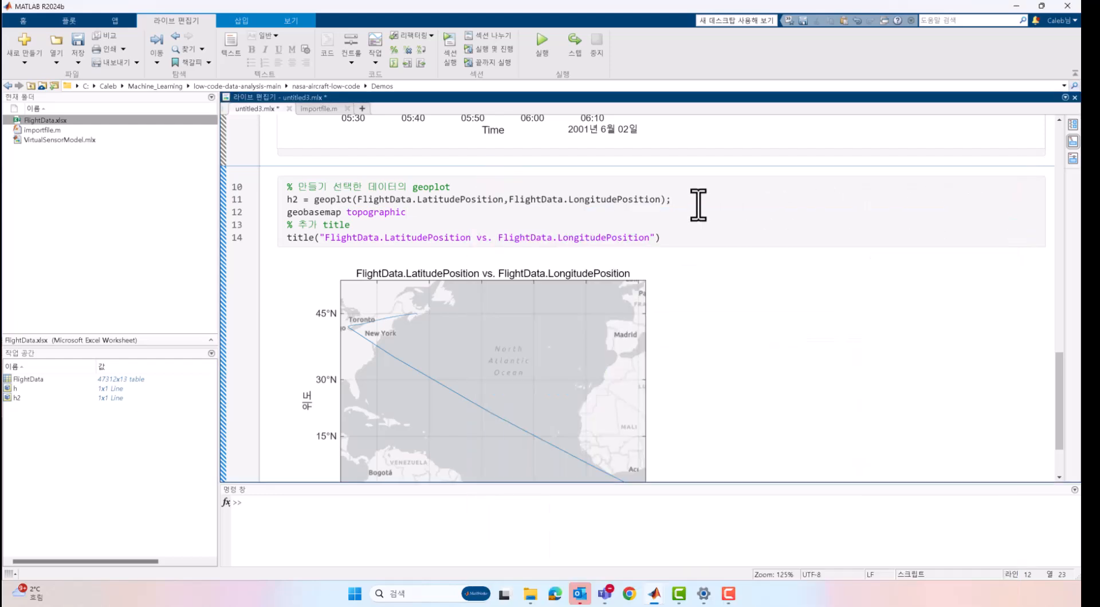
pyautogui.click(489, 61)
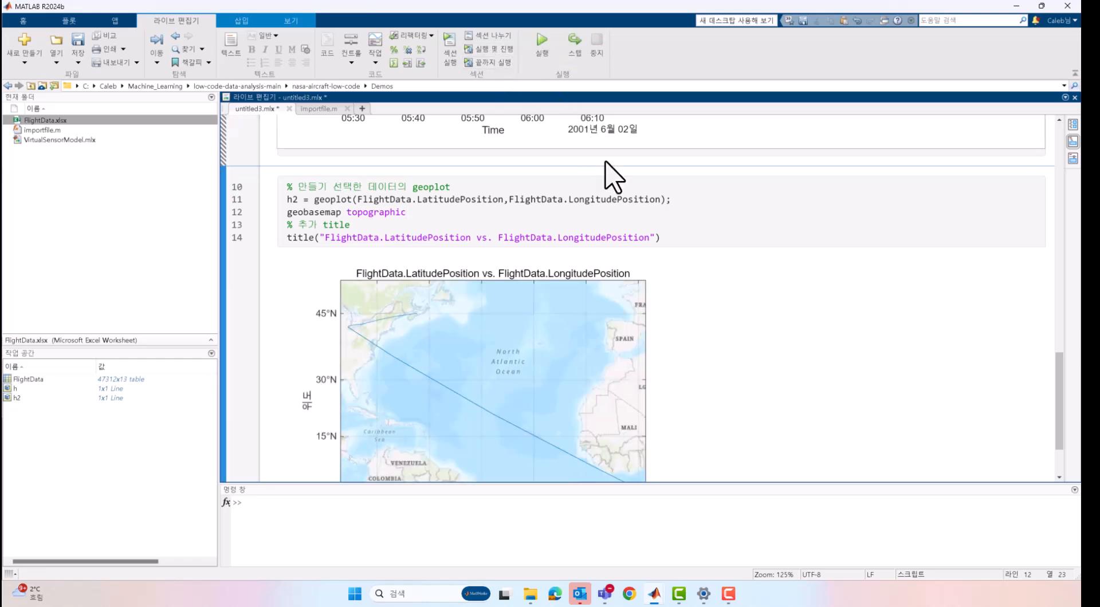
pyautogui.scroll(-3, 723, 358)
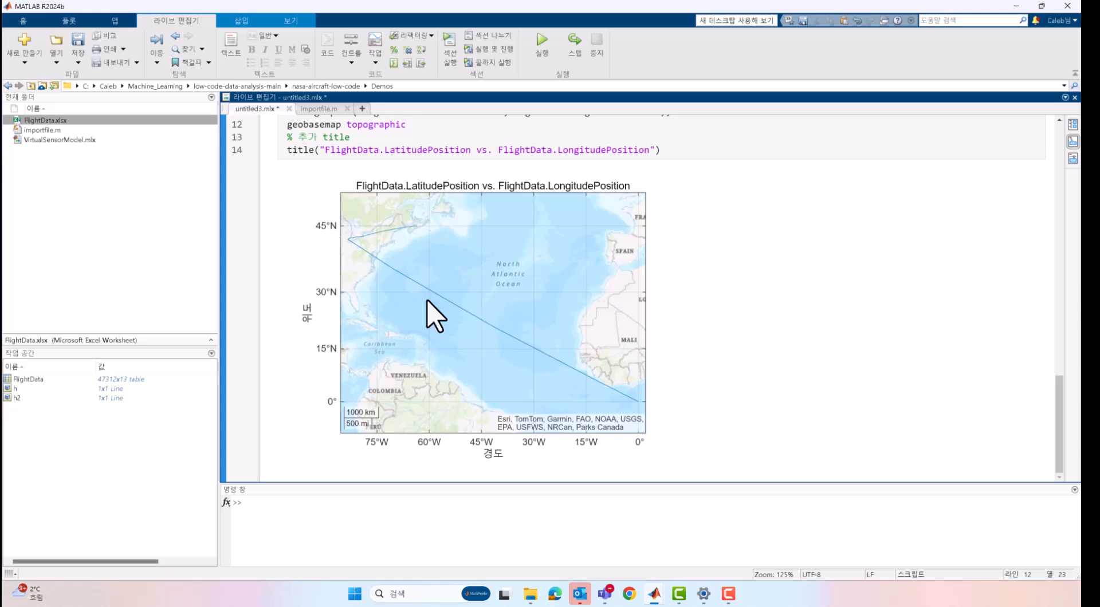
# - Add the argument LineWidth=2 after FlightData.LongitudePosition in the geoplot call
pyautogui.scroll(3, 798, 332)
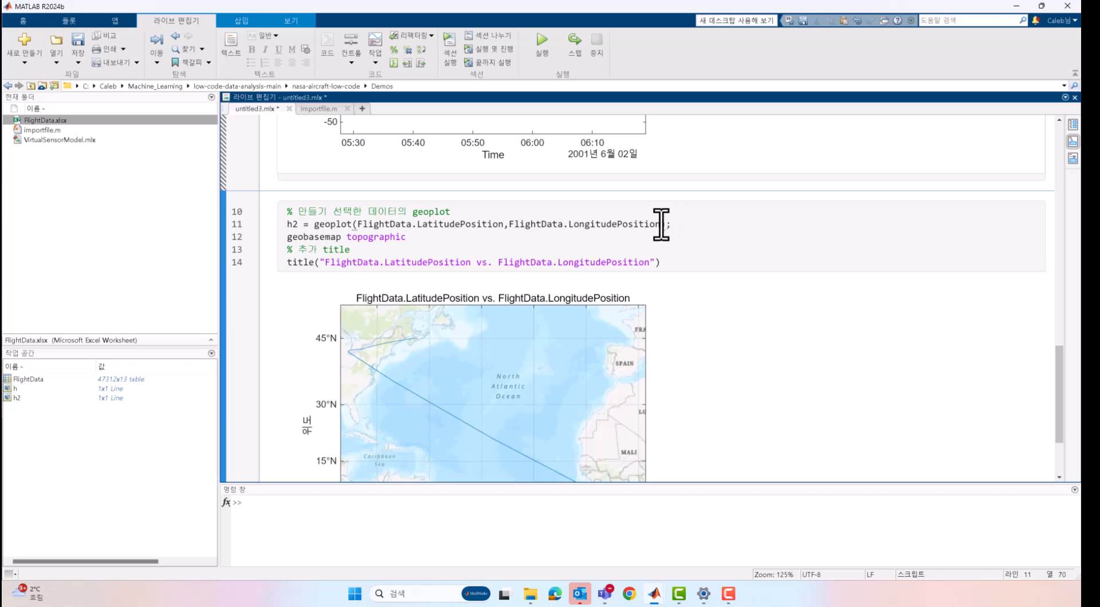
pyautogui.write(')')
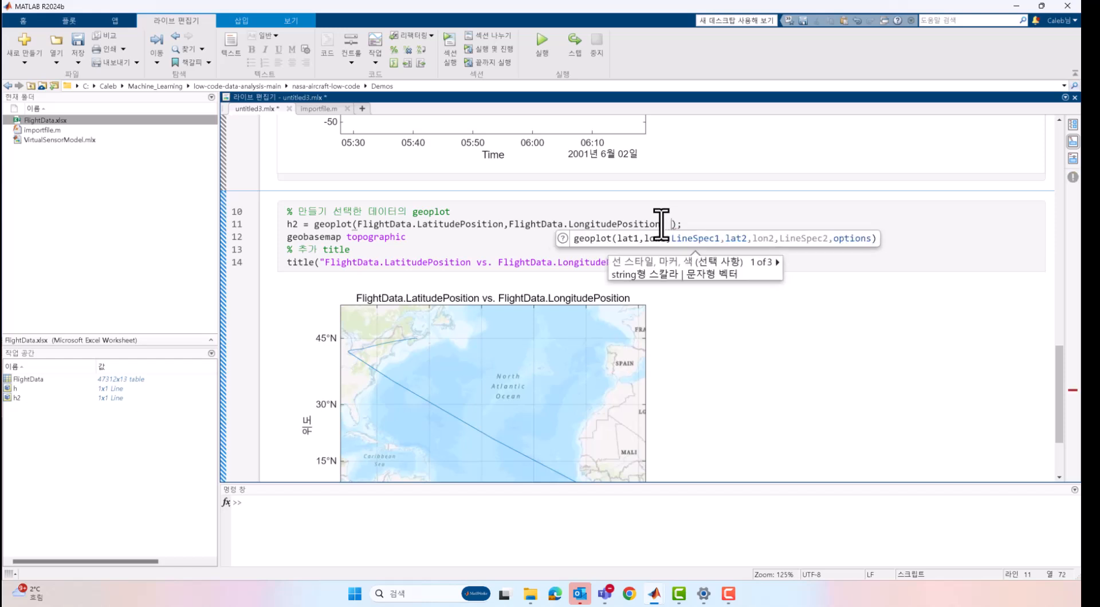
pyautogui.write(' Li')
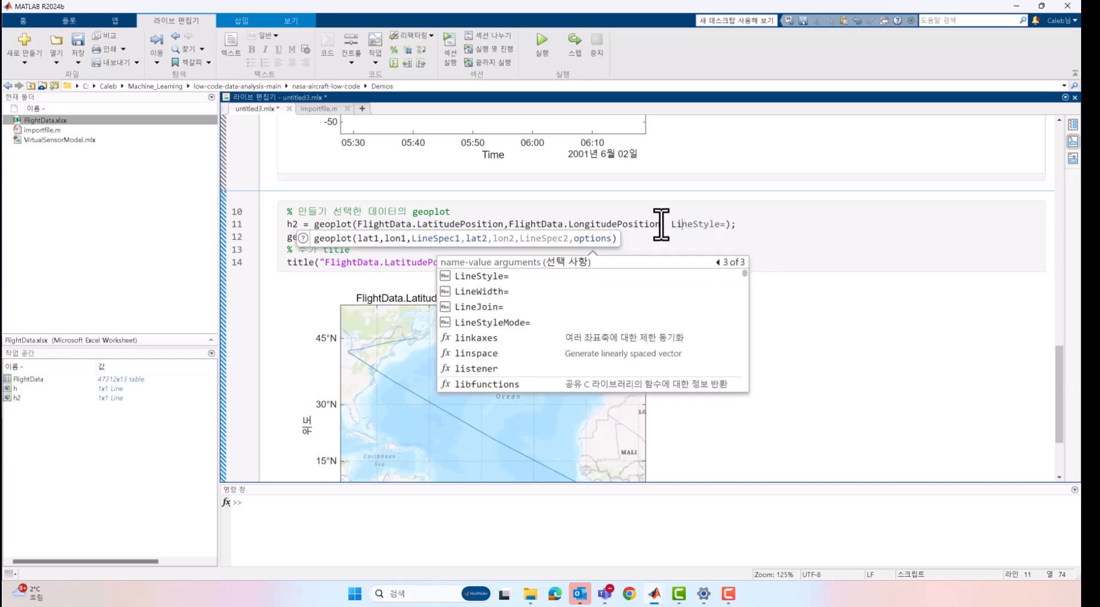
pyautogui.press('Down')
pyautogui.press('Tab')
# - Add the argument Color='red' to the geoplot call and run the section with advance (실행 및 진행)
pyautogui.write(',')
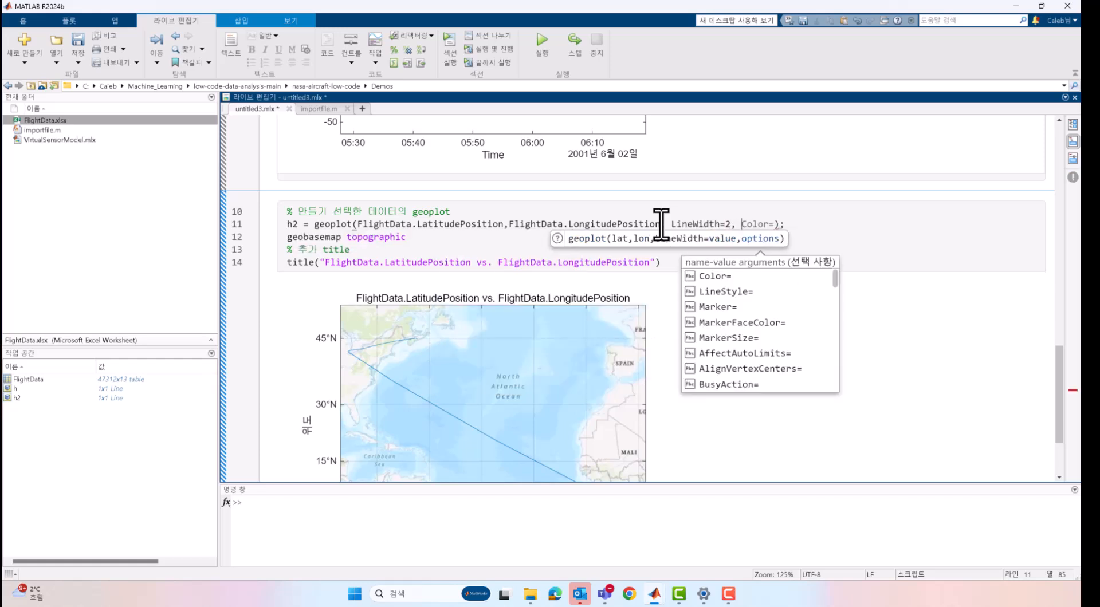
pyautogui.press('Tab')
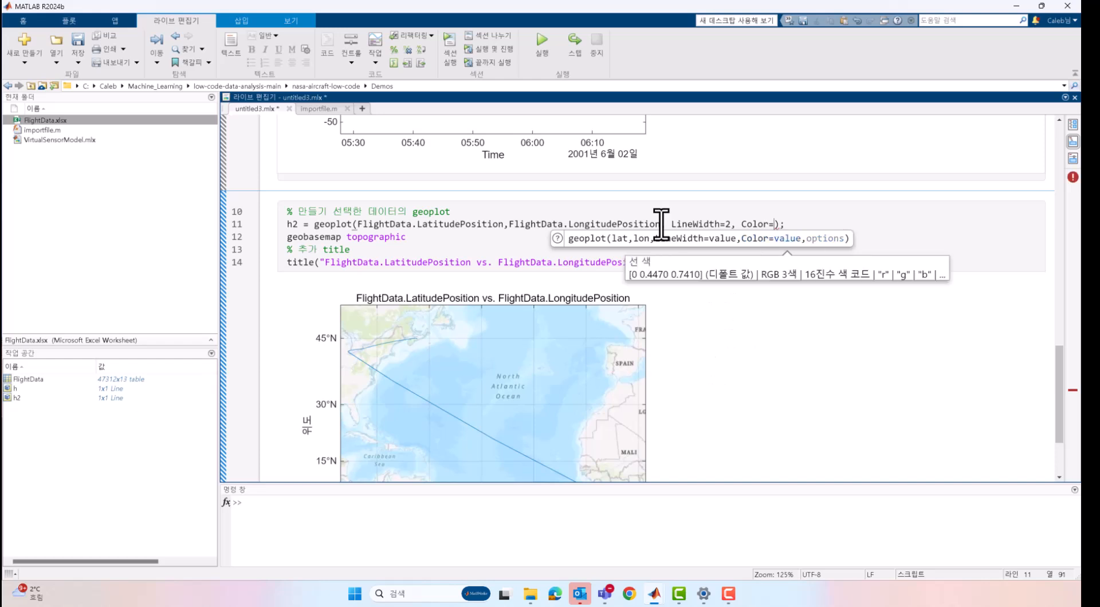
pyautogui.write("'red")
pyautogui.click(514, 239)
pyautogui.click(498, 50)
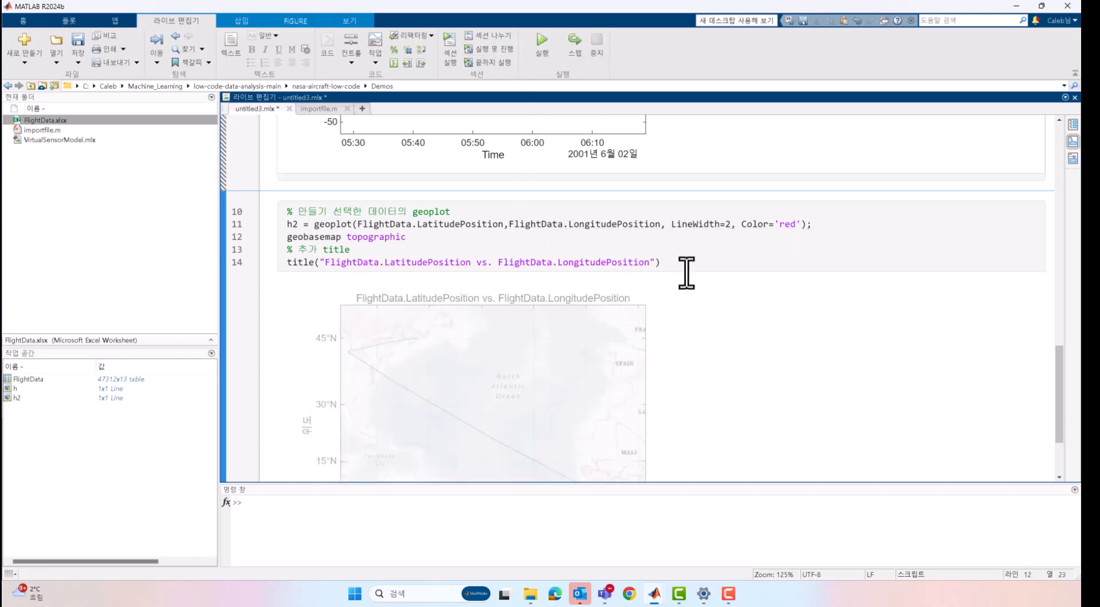
# - Filter the FlightData output table to rows whose TrueAirSpeed is between 0 and 0, excluding missing (NaN) values
pyautogui.scroll(-2, 692, 326)
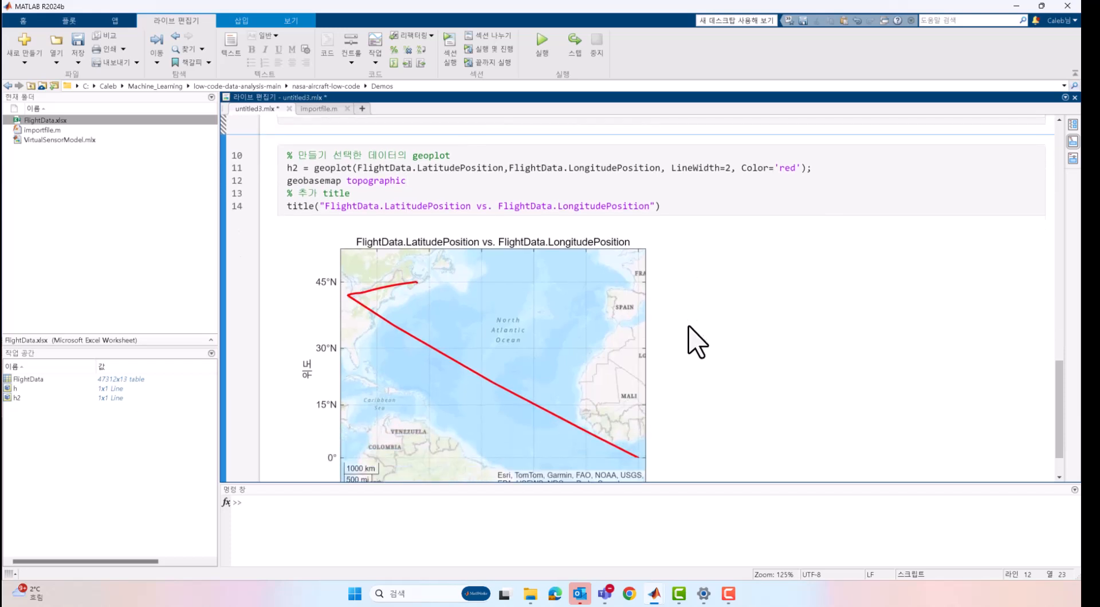
pyautogui.scroll(4, 689, 327)
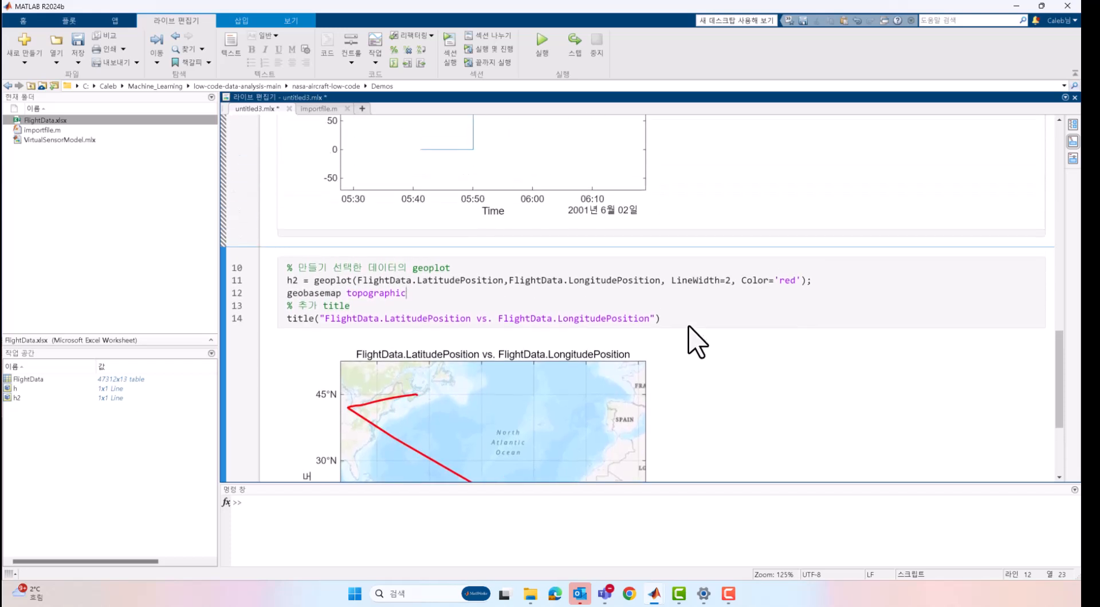
pyautogui.scroll(15, 693, 341)
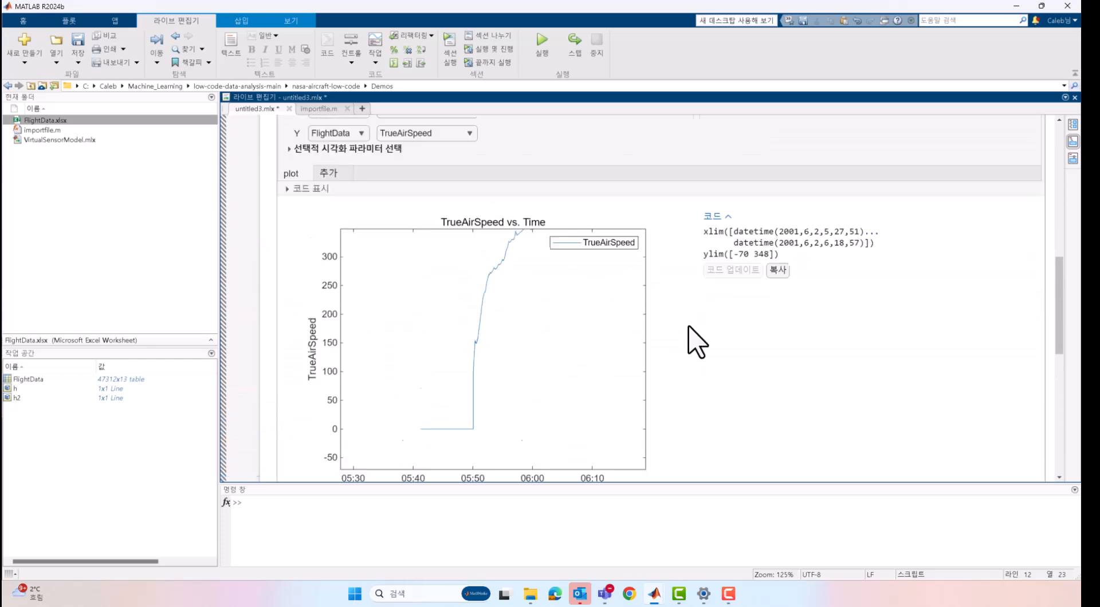
pyautogui.scroll(8, 694, 340)
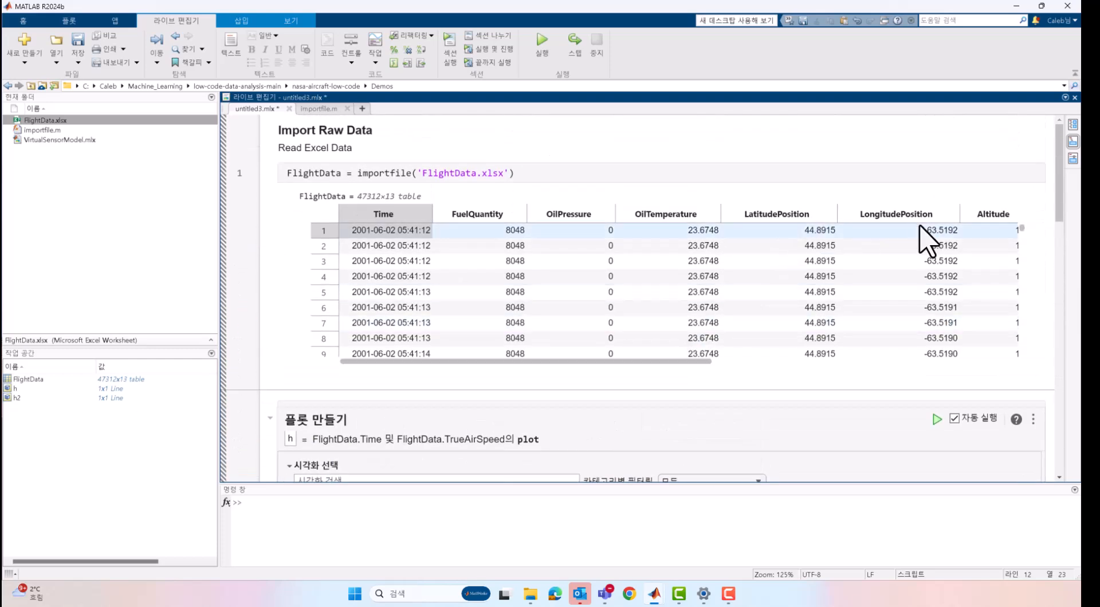
pyautogui.moveTo(701, 361); pyautogui.dragTo(952, 388)
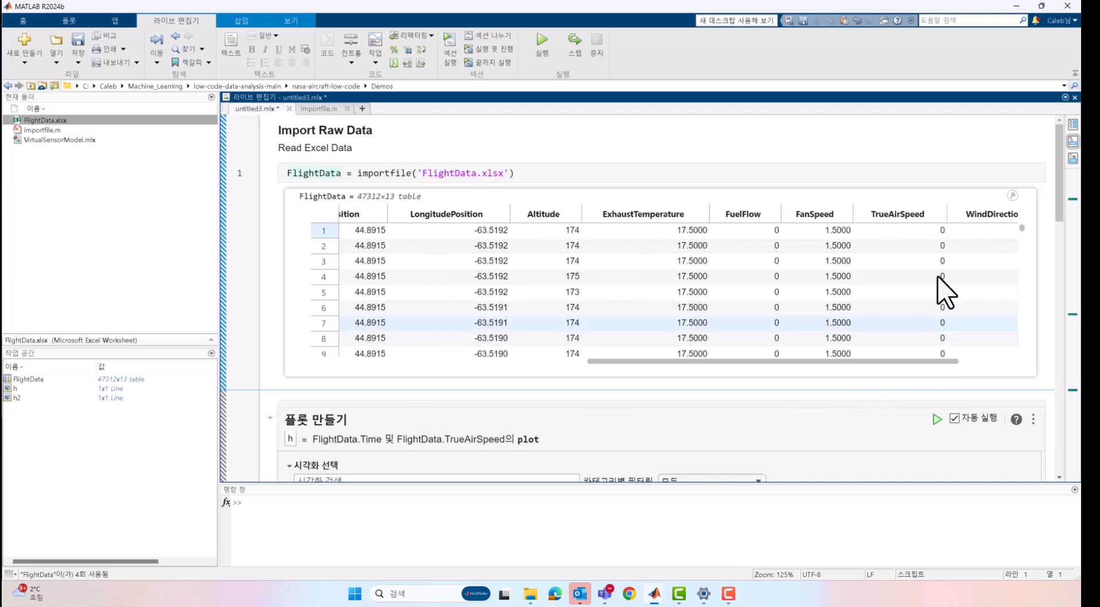
pyautogui.click(939, 214)
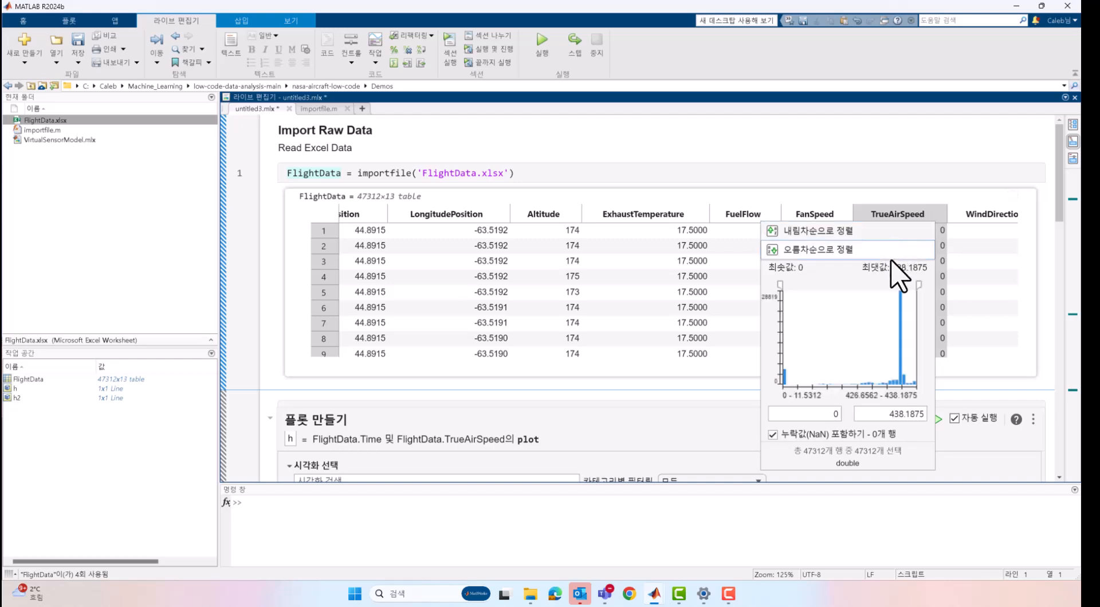
pyautogui.click(825, 417)
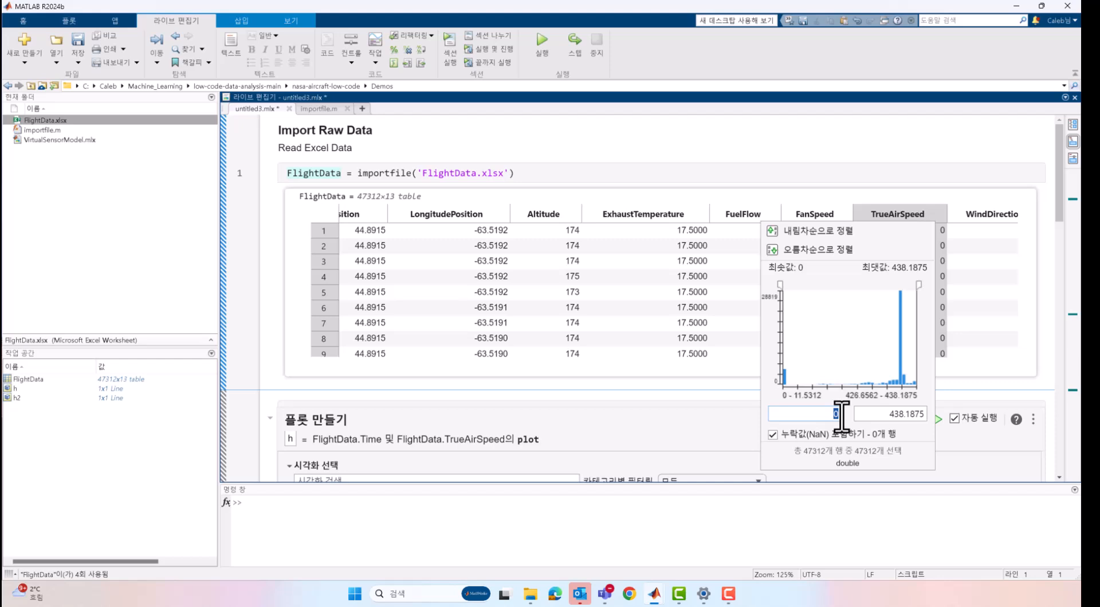
pyautogui.write('10')
pyautogui.click(773, 435)
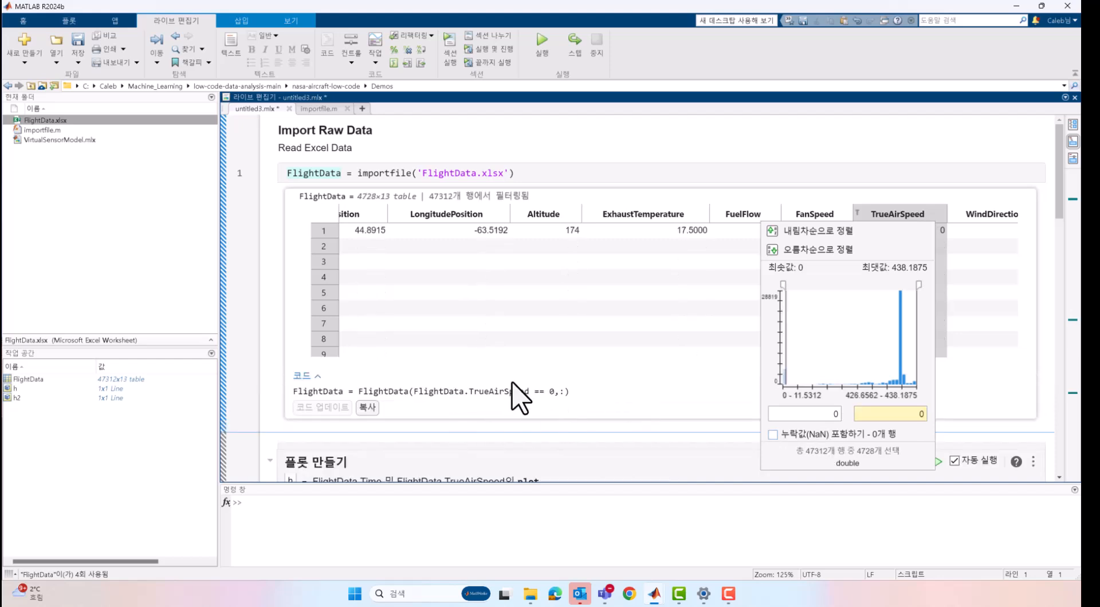
# - Copy the generated filter code FlightData = FlightData(FlightData.TrueAirSpeed == 0,:) onto a new line below the importfile call and run from that section to the end
pyautogui.click(368, 407)
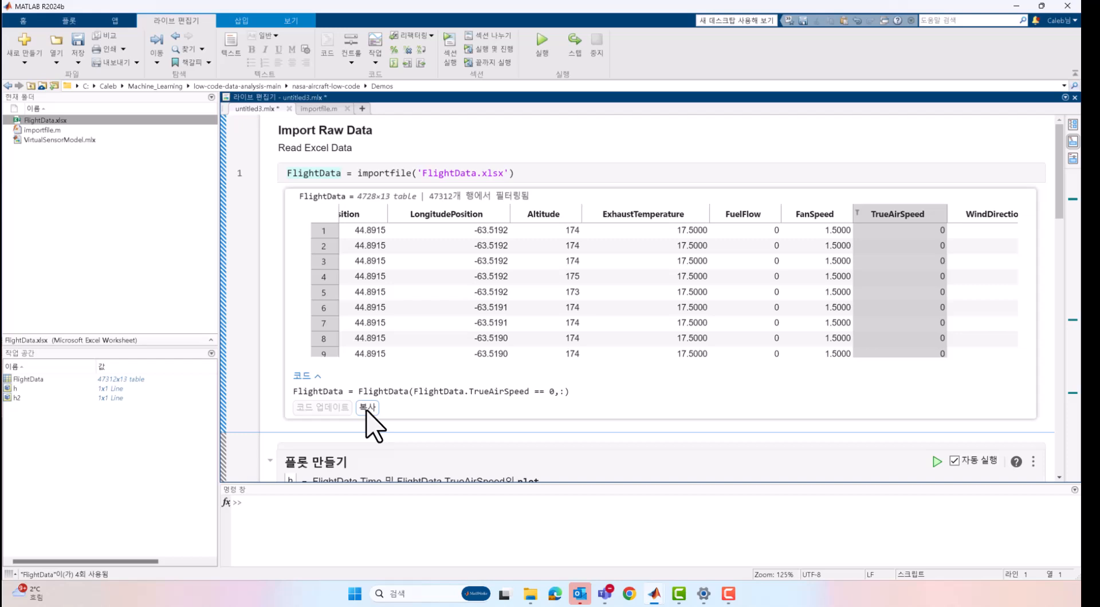
pyautogui.click(522, 173)
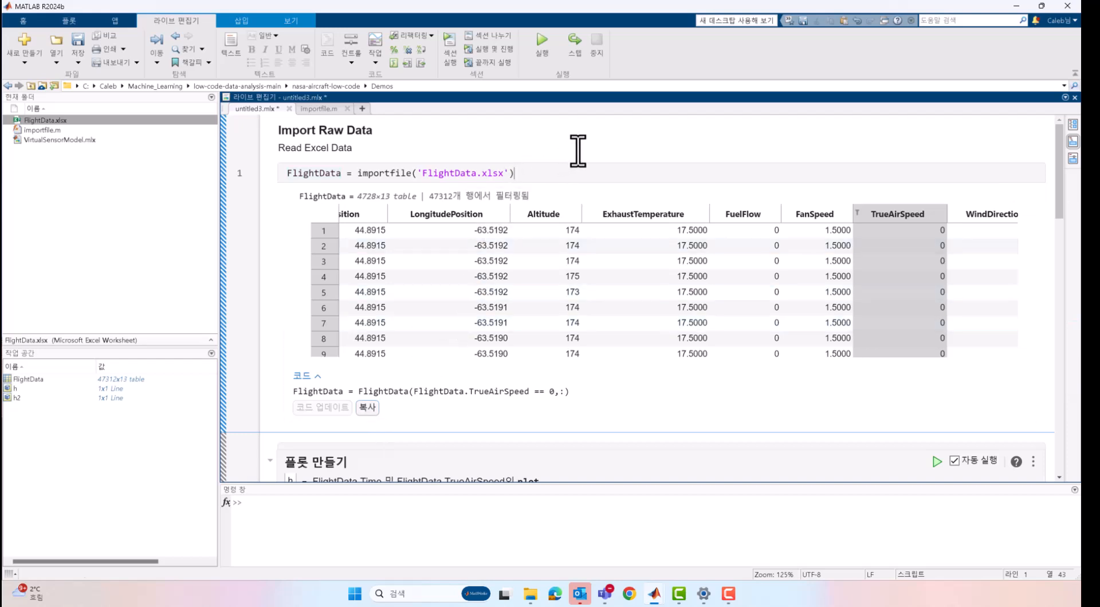
pyautogui.press('Return')
pyautogui.write('FlightData = FlightData(FlightData.TrueAirSpeed == 0,:)')
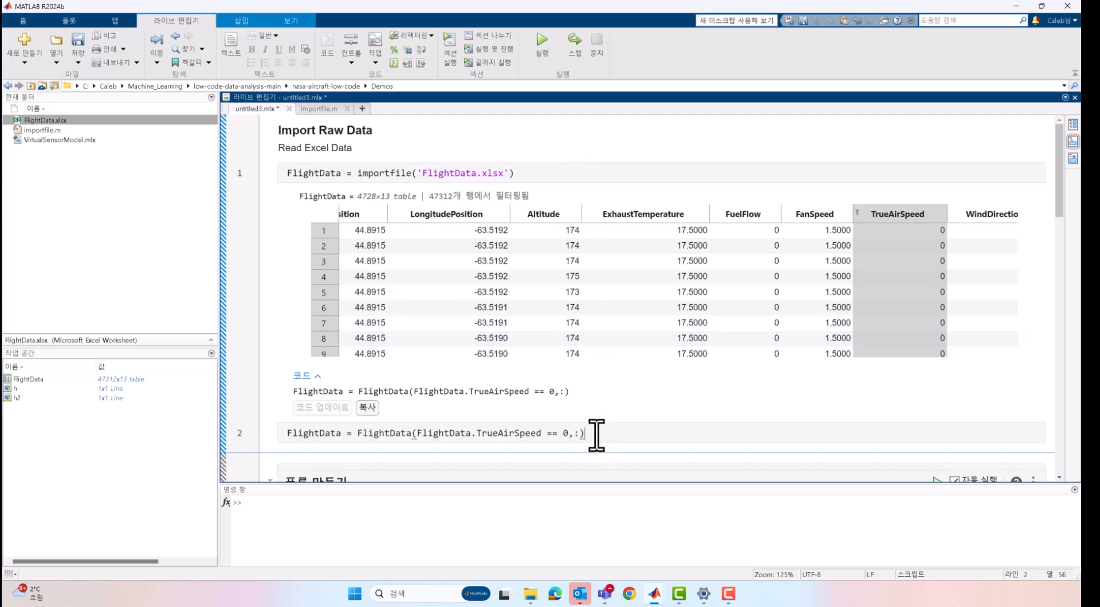
pyautogui.click(542, 174)
pyautogui.click(490, 61)
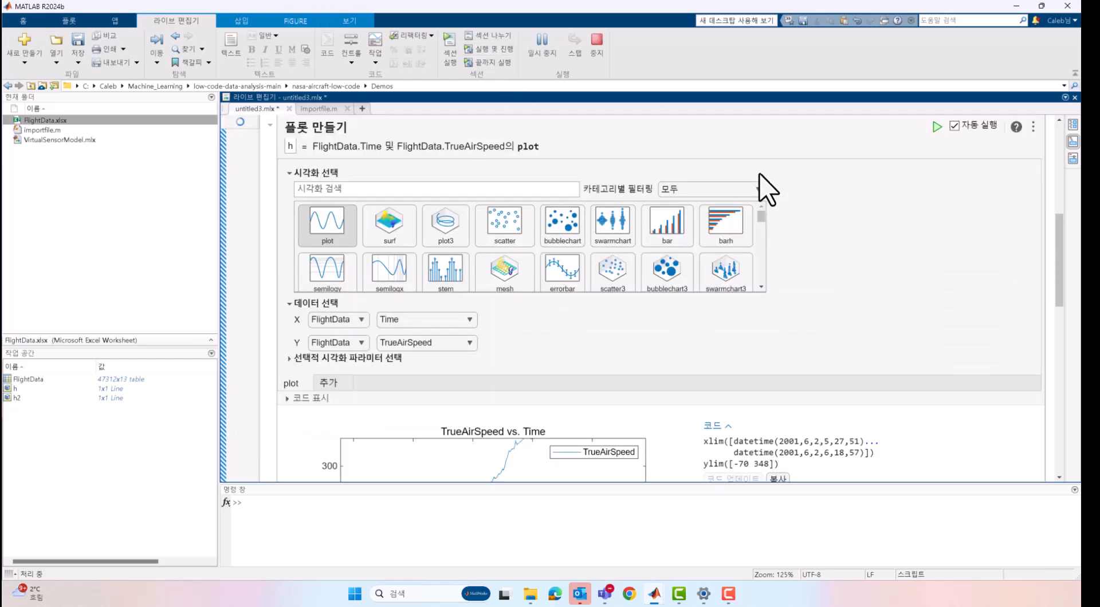
# - Change the comparison operator in the TrueAirSpeed filter on line 2 to >=
pyautogui.scroll(5, 779, 252)
pyautogui.scroll(5, 782, 275)
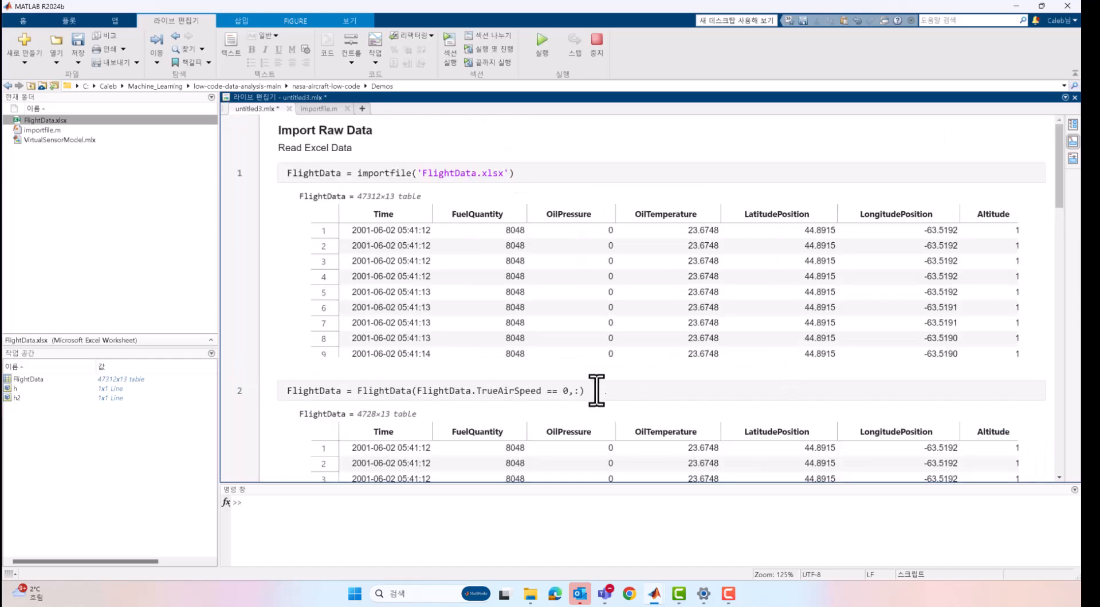
pyautogui.click(563, 391)
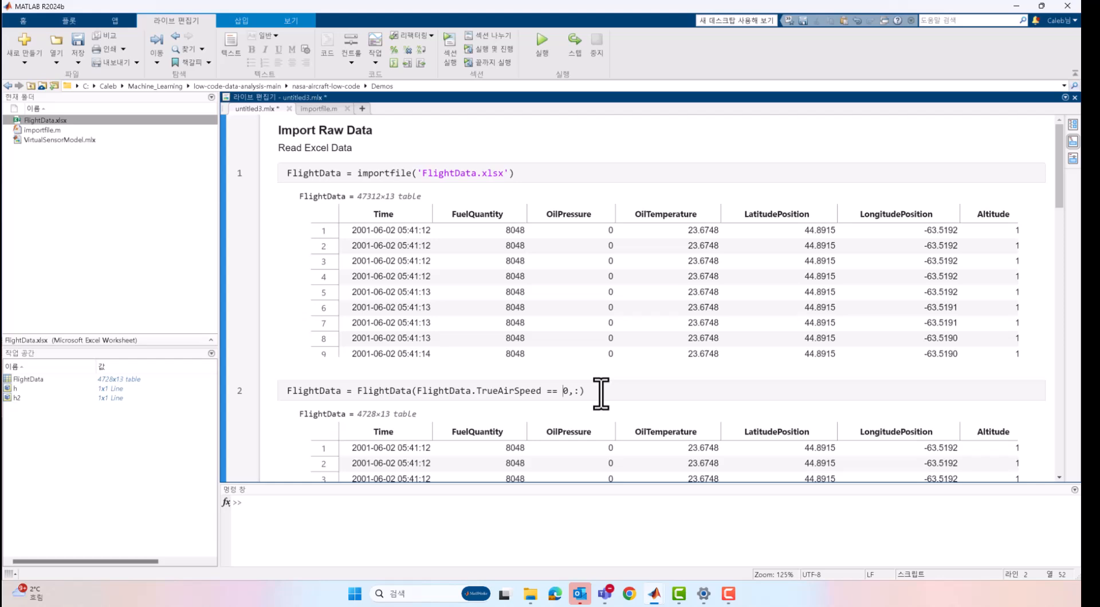
pyautogui.moveTo(546, 392); pyautogui.dragTo(556, 392)
pyautogui.write('>')
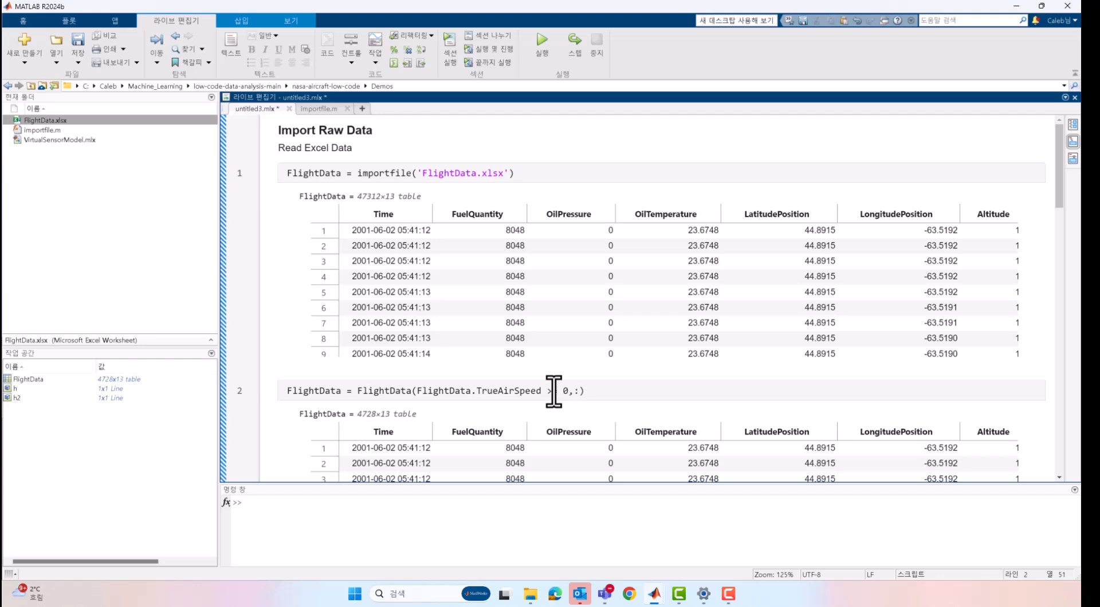
pyautogui.write('=')
# - Replace the threshold value 0 in the TrueAirSpeed filter with a slider control (슬라이더)
pyautogui.moveTo(559, 390); pyautogui.dragTo(566, 392)
pyautogui.click(562, 390)
pyautogui.moveTo(562, 391); pyautogui.dragTo(566, 392)
pyautogui.click(352, 62)
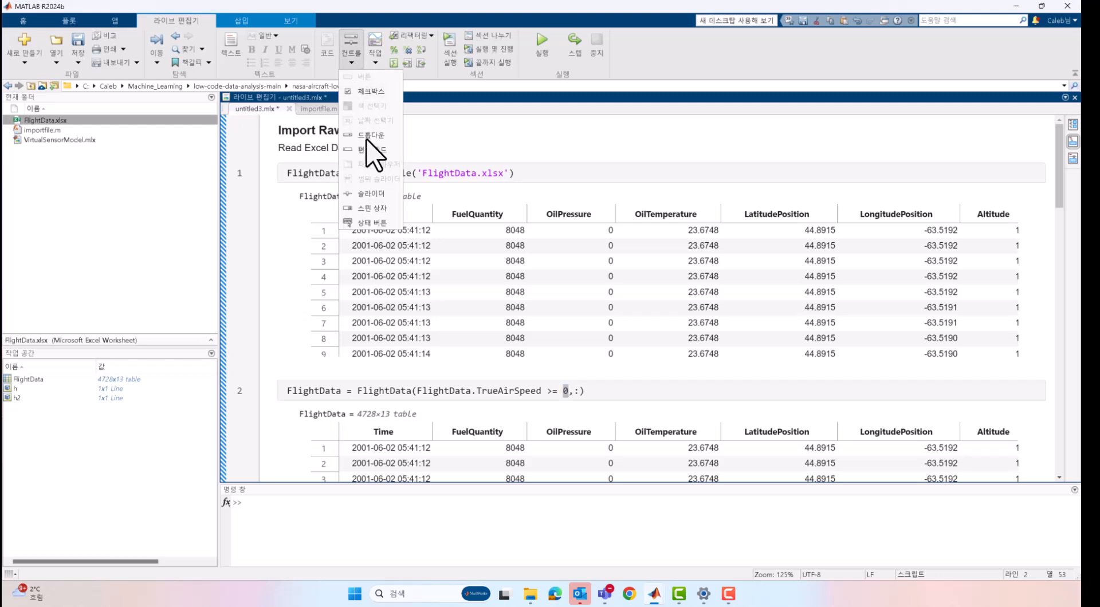
pyautogui.click(372, 194)
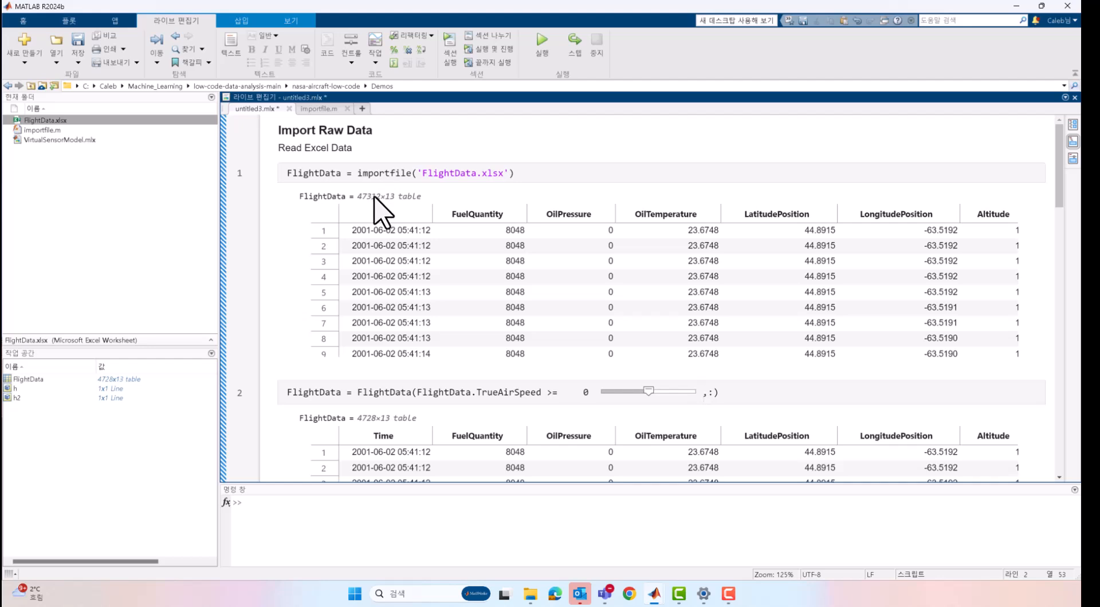
# - Configure the threshold slider with minimum 0, maximum 400 and step 40
pyautogui.rightClick(610, 392)
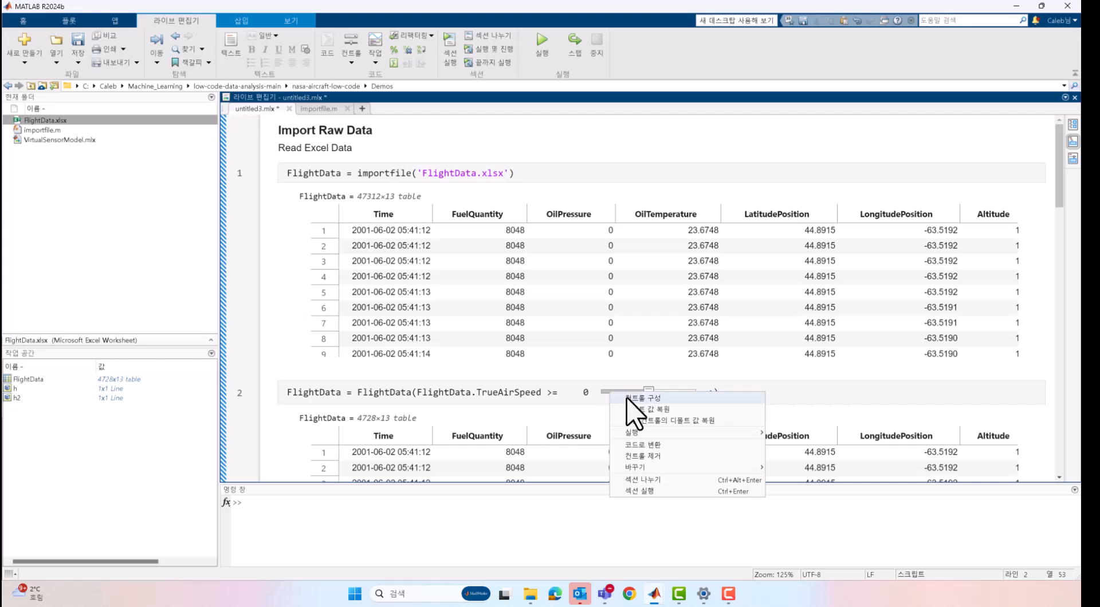
pyautogui.click(638, 399)
pyautogui.click(653, 207)
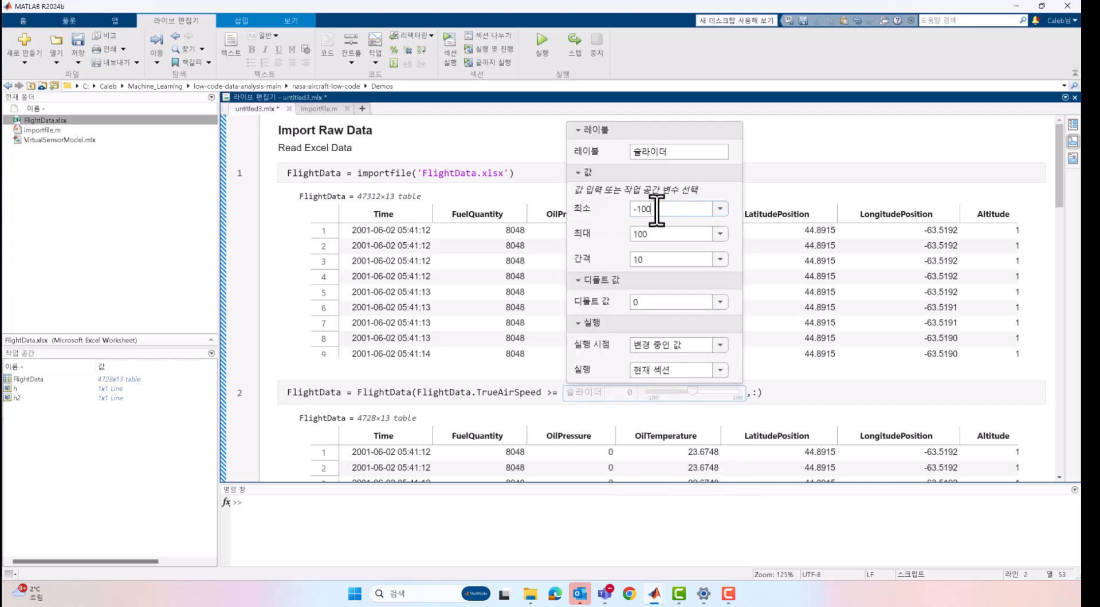
pyautogui.write('0')
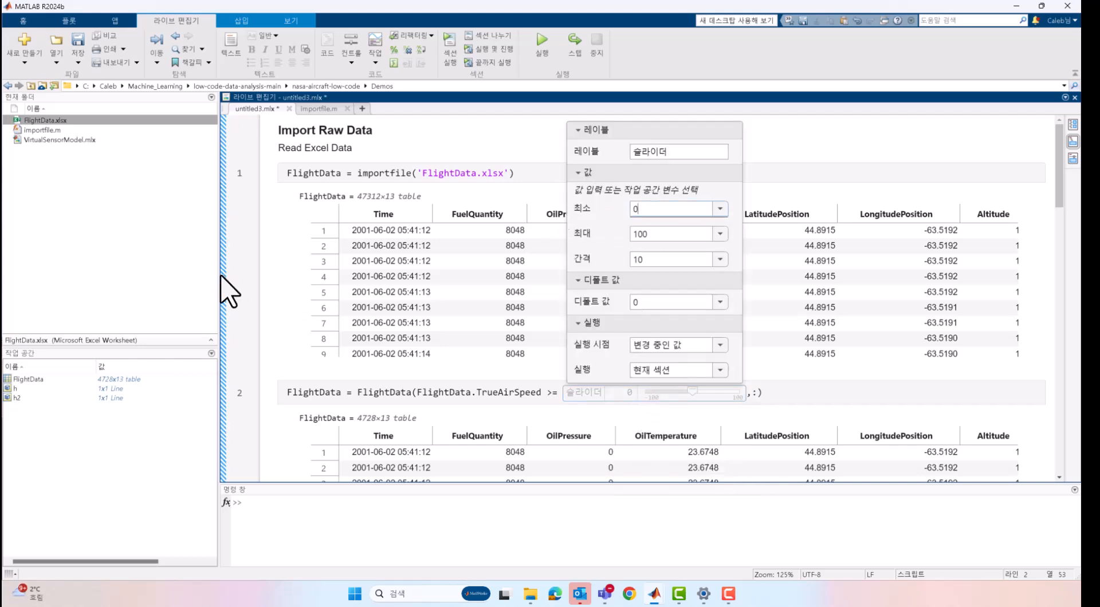
pyautogui.click(657, 235)
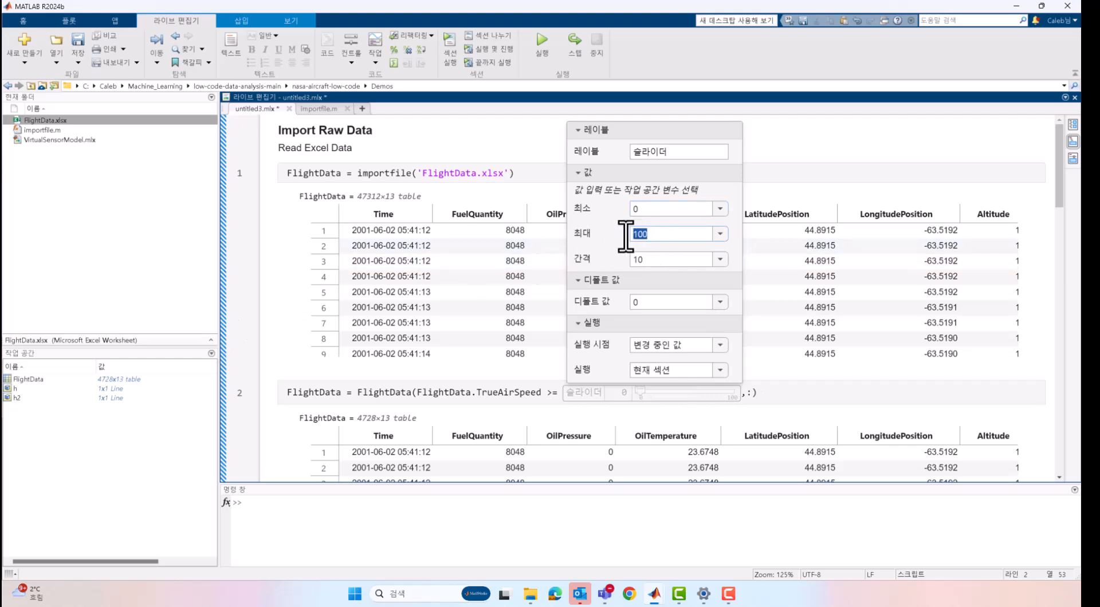
pyautogui.write('400')
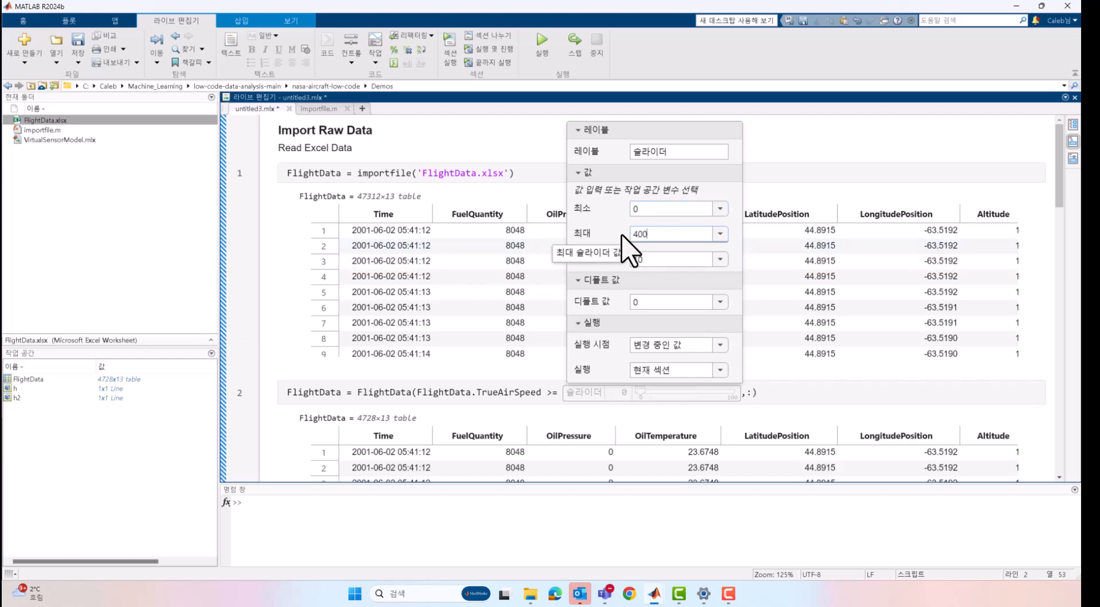
pyautogui.click(644, 259)
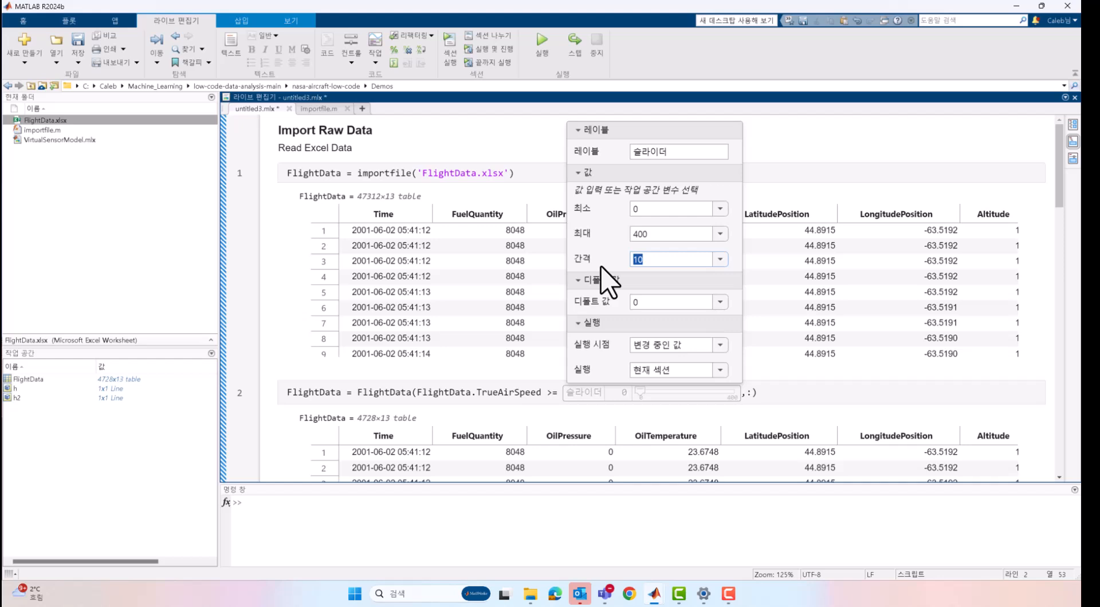
pyautogui.write('40')
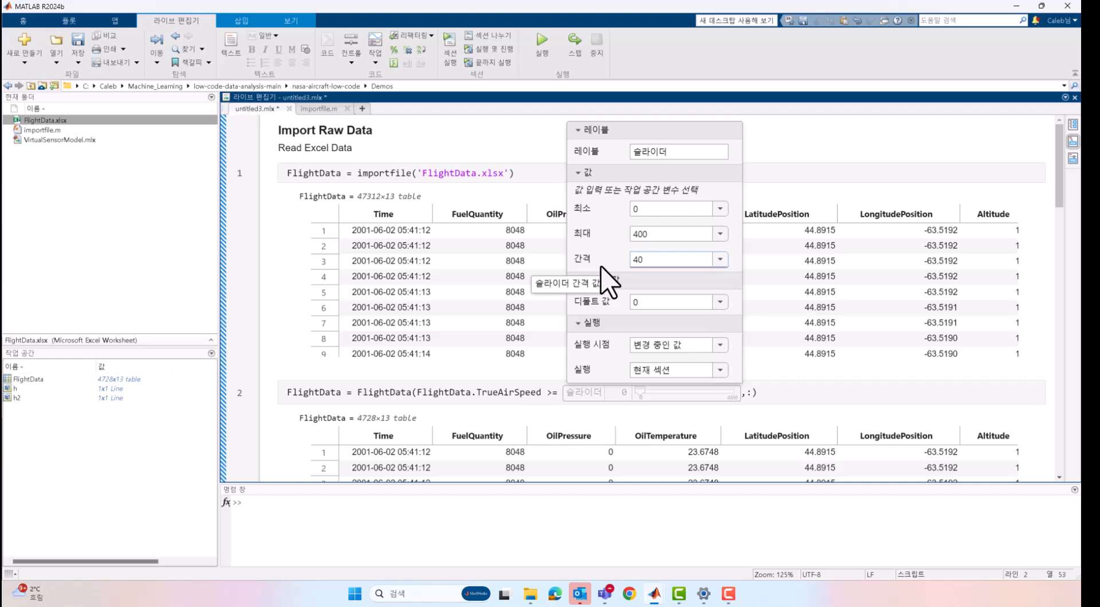
# - Set the slider to execute on the changed value (변경된 값) and run all sections (모든 섹션), and close its configuration
pyautogui.click(720, 346)
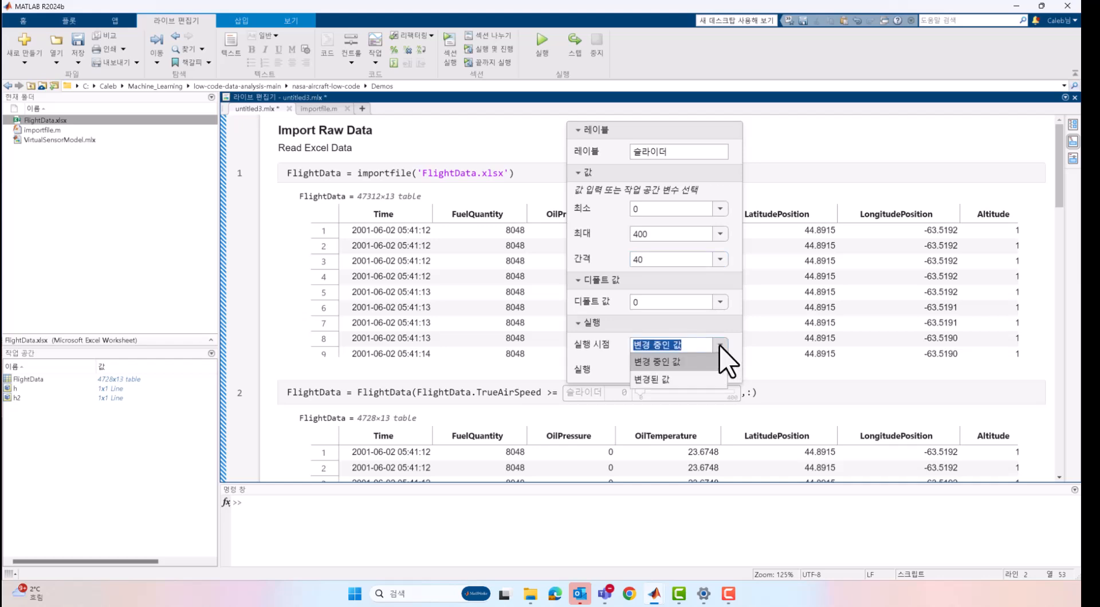
pyautogui.click(679, 377)
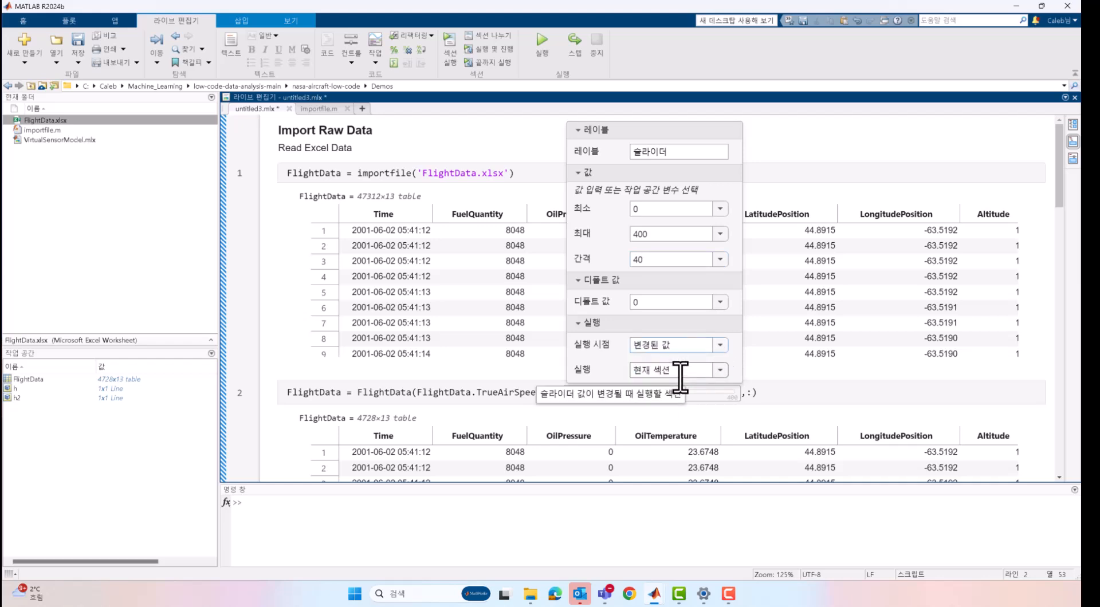
pyautogui.click(720, 370)
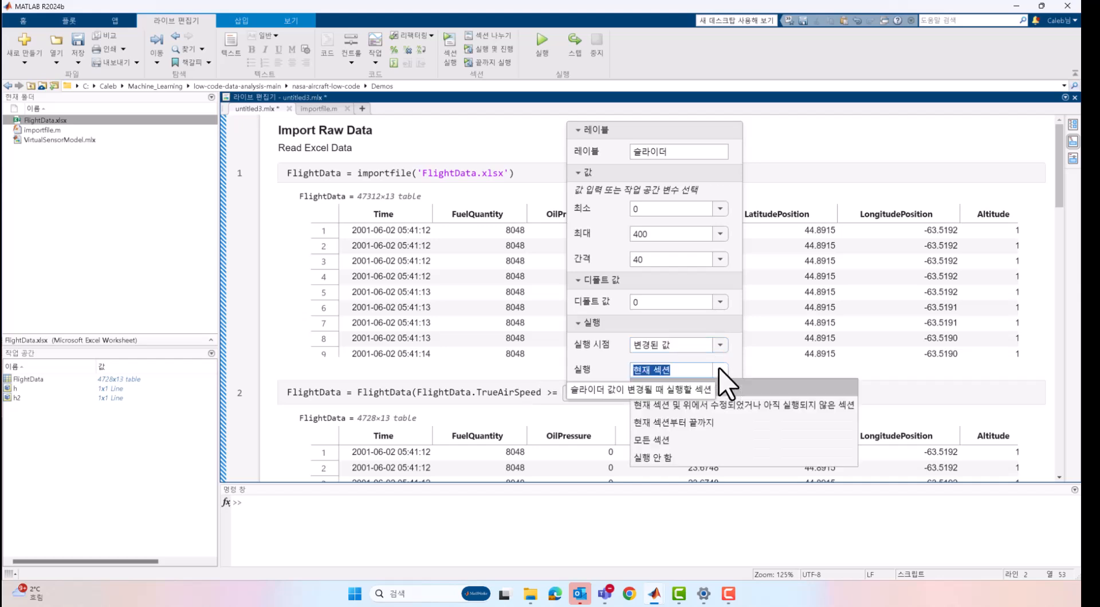
pyautogui.click(688, 439)
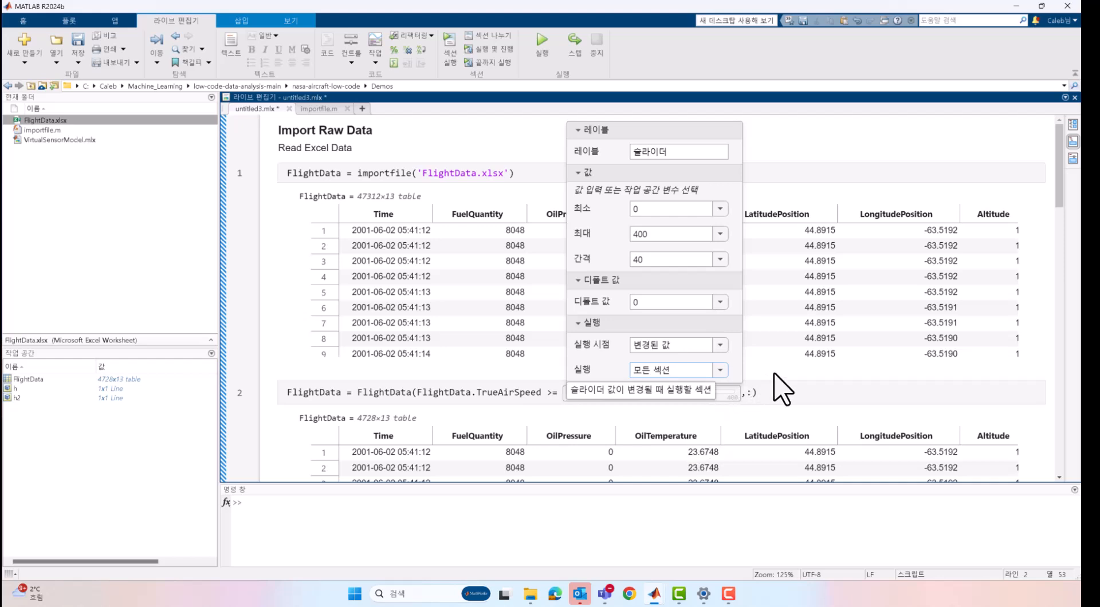
pyautogui.click(782, 393)
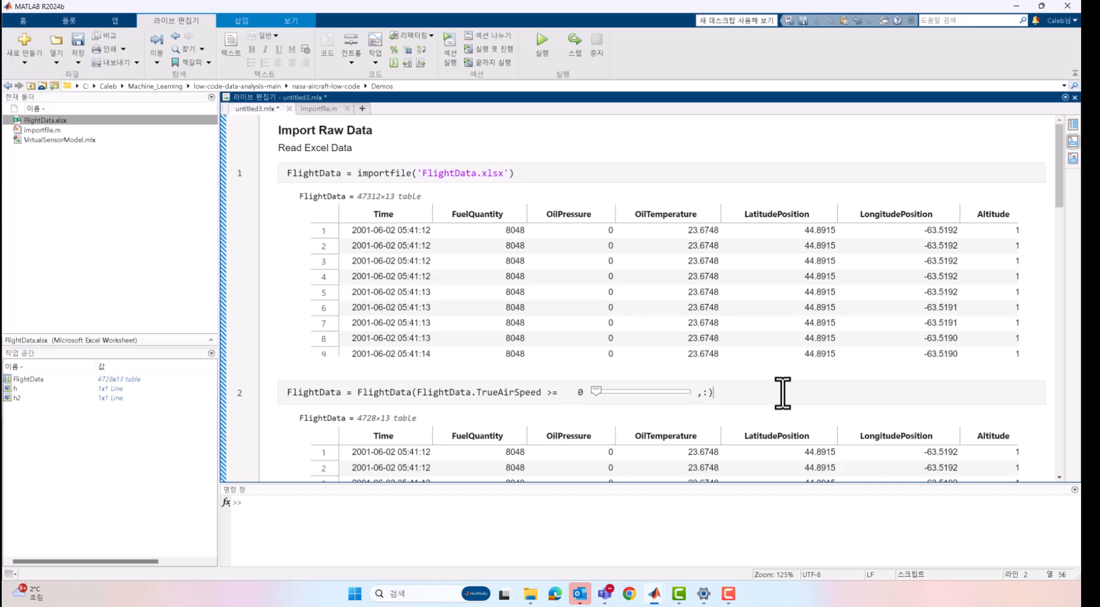
# - Set the TrueAirSpeed threshold slider to 400 and check the resulting geoplot
pyautogui.click(596, 391)
pyautogui.moveTo(596, 392); pyautogui.dragTo(689, 396)
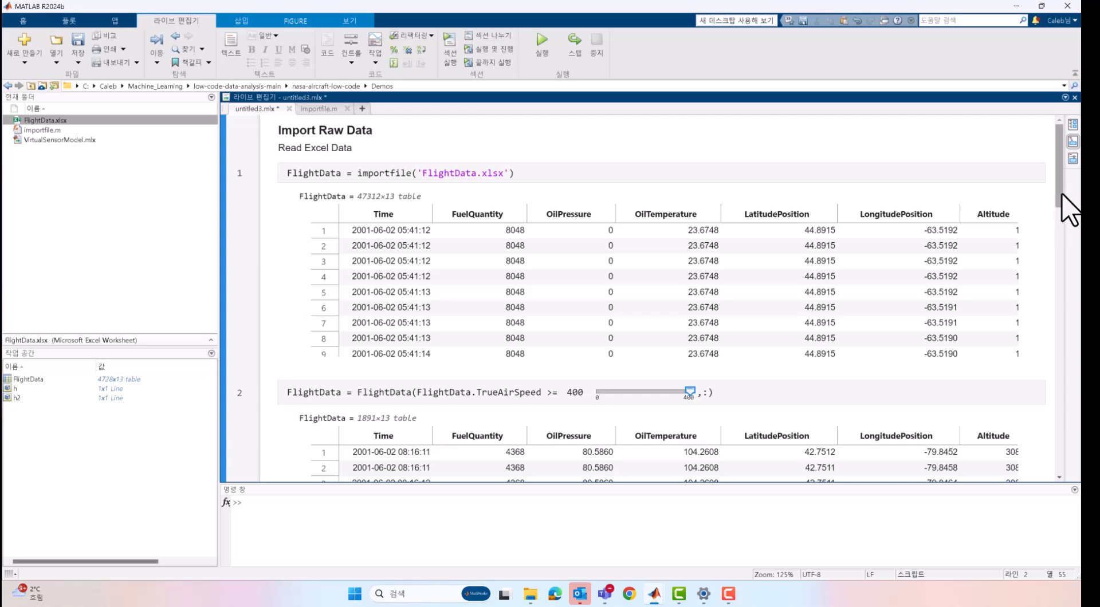
pyautogui.moveTo(1061, 192); pyautogui.dragTo(1043, 442)
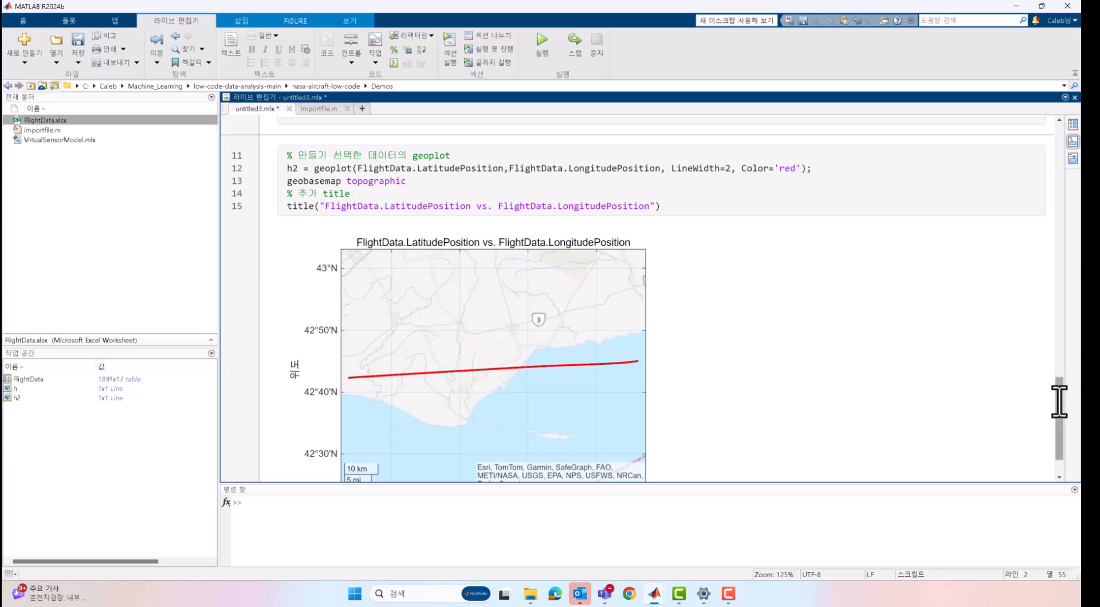
# - Set the TrueAirSpeed threshold slider on line 2 to 120
pyautogui.moveTo(1060, 412); pyautogui.dragTo(1021, 80)
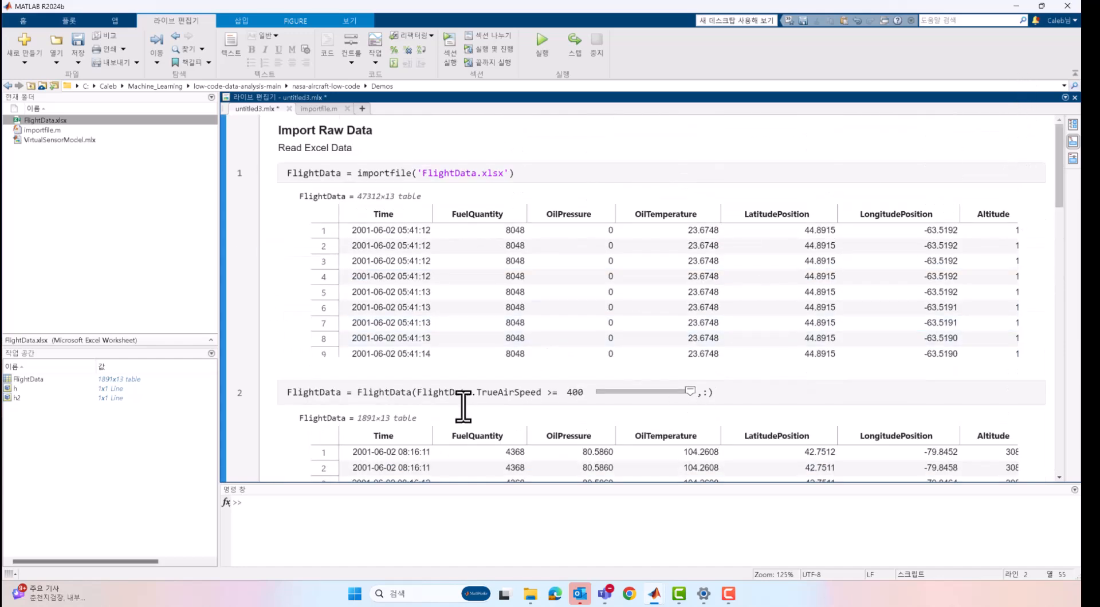
pyautogui.click(691, 391)
pyautogui.moveTo(690, 390); pyautogui.dragTo(624, 391)
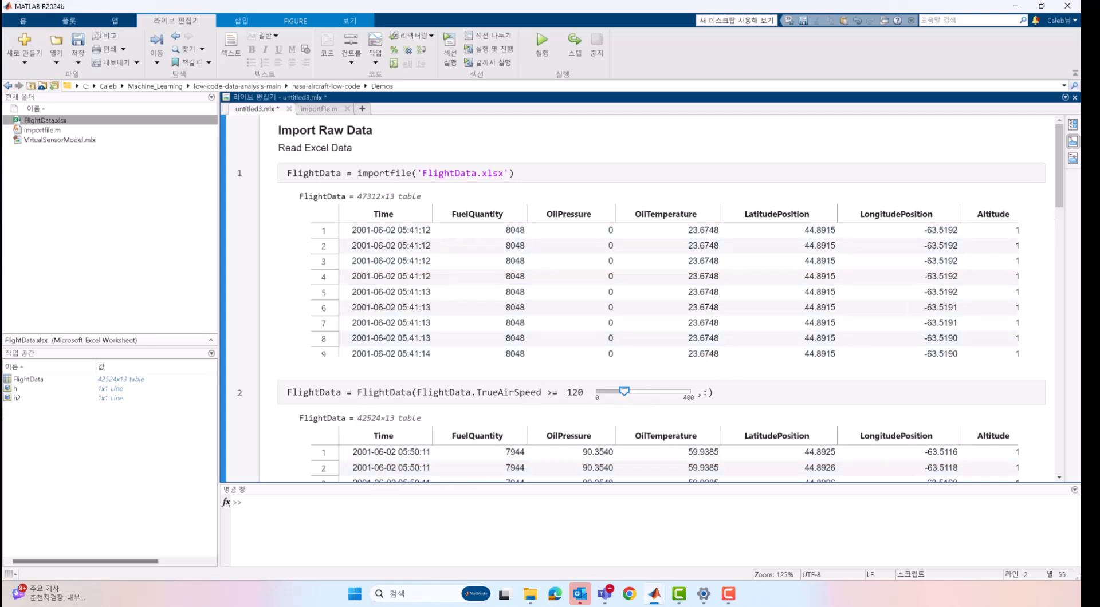
# - Add an empty code line after the geoplot at the end of the live script and open the Data Cleaner (데이터 정리기)
pyautogui.moveTo(1059, 200); pyautogui.dragTo(1060, 432)
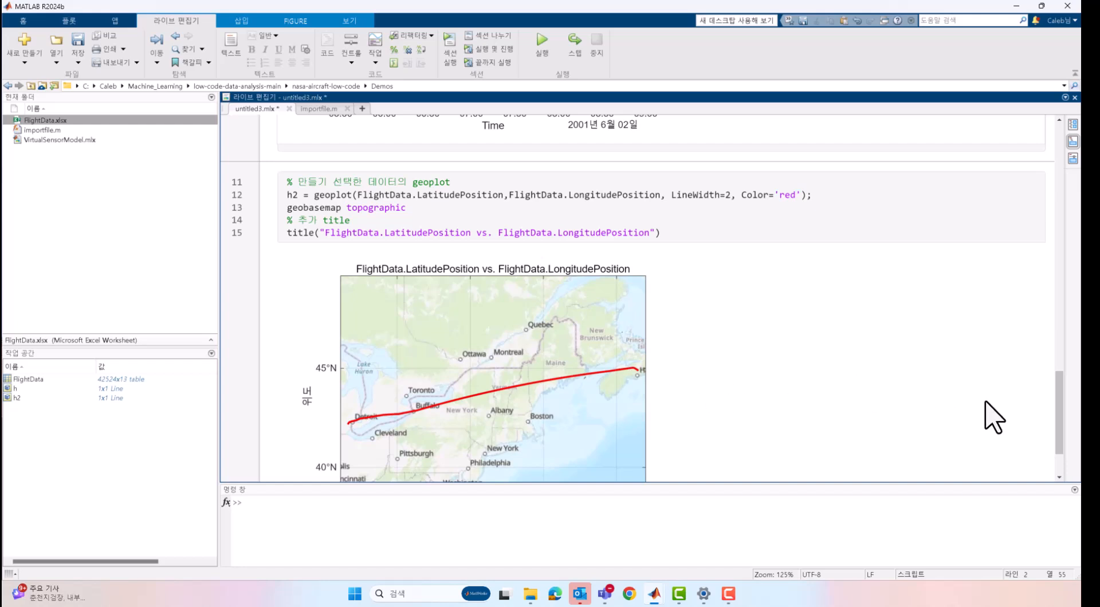
pyautogui.moveTo(1063, 410); pyautogui.dragTo(1073, 465)
pyautogui.click(308, 476)
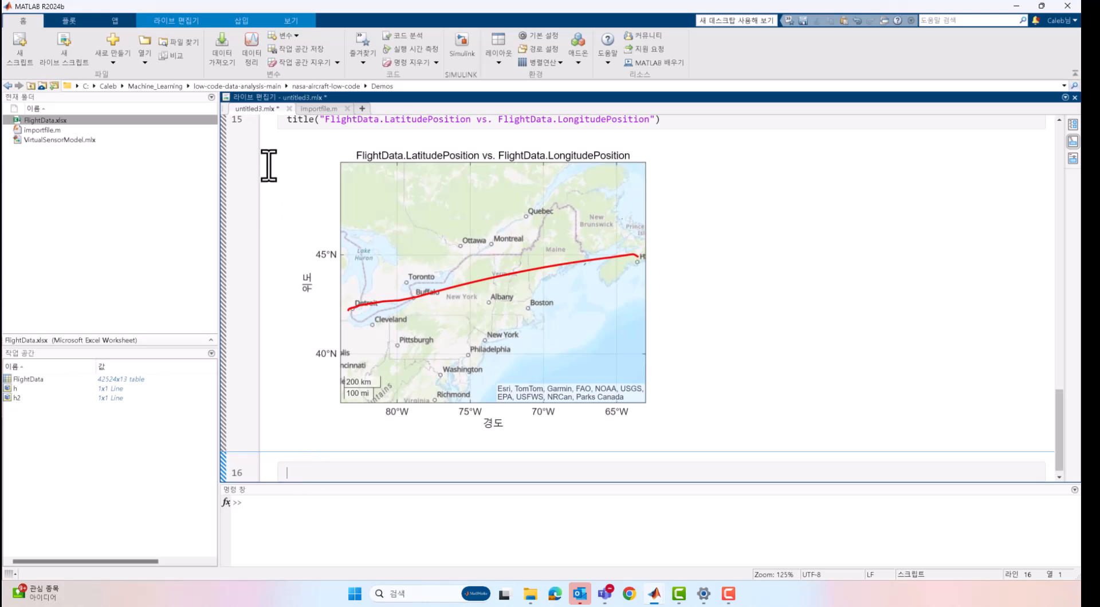
pyautogui.click(256, 43)
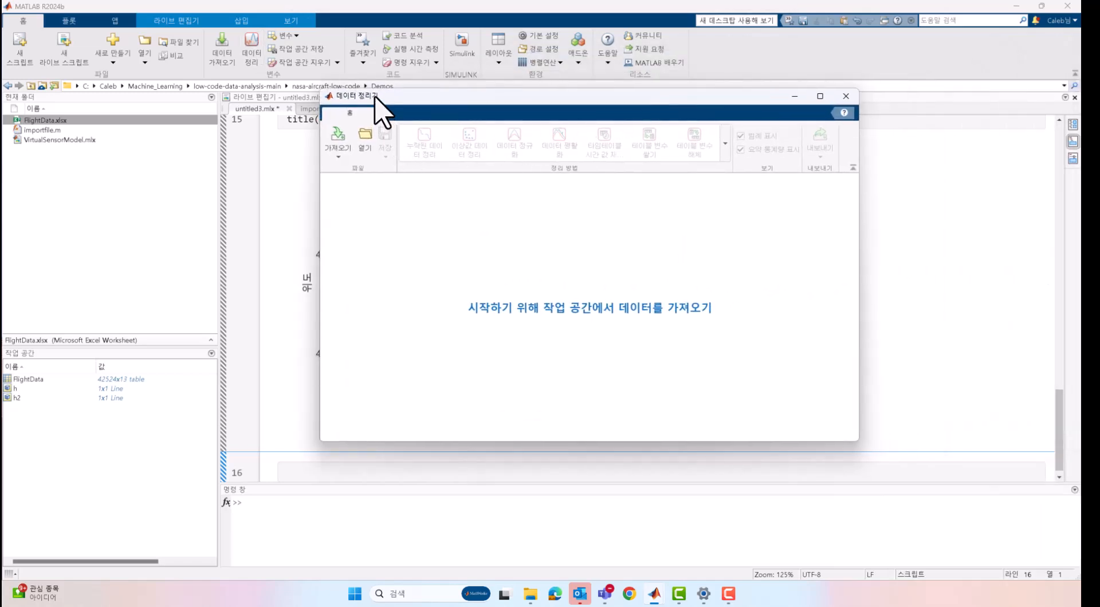
pyautogui.moveTo(373, 96); pyautogui.dragTo(312, 100)
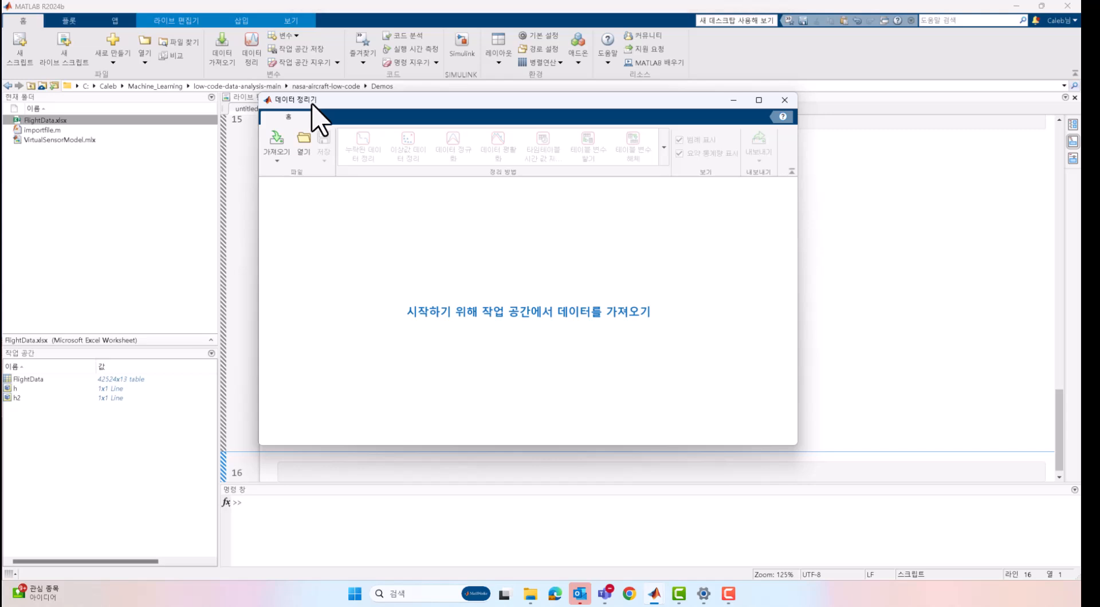
# - Import the FlightData table from the workspace into the Data Cleaner and maximize its window
pyautogui.click(275, 161)
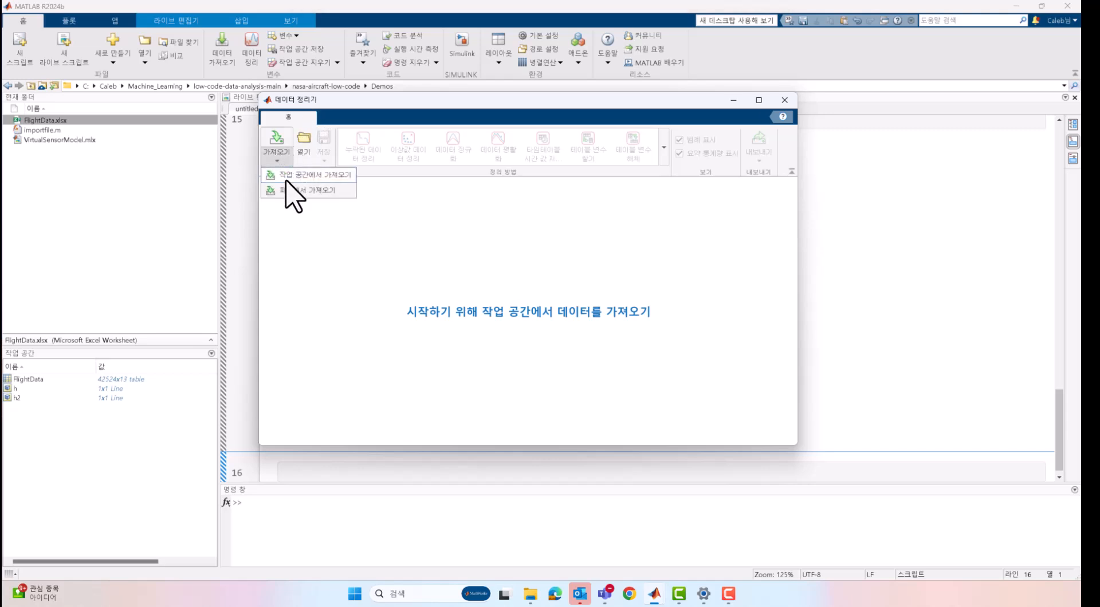
pyautogui.click(285, 179)
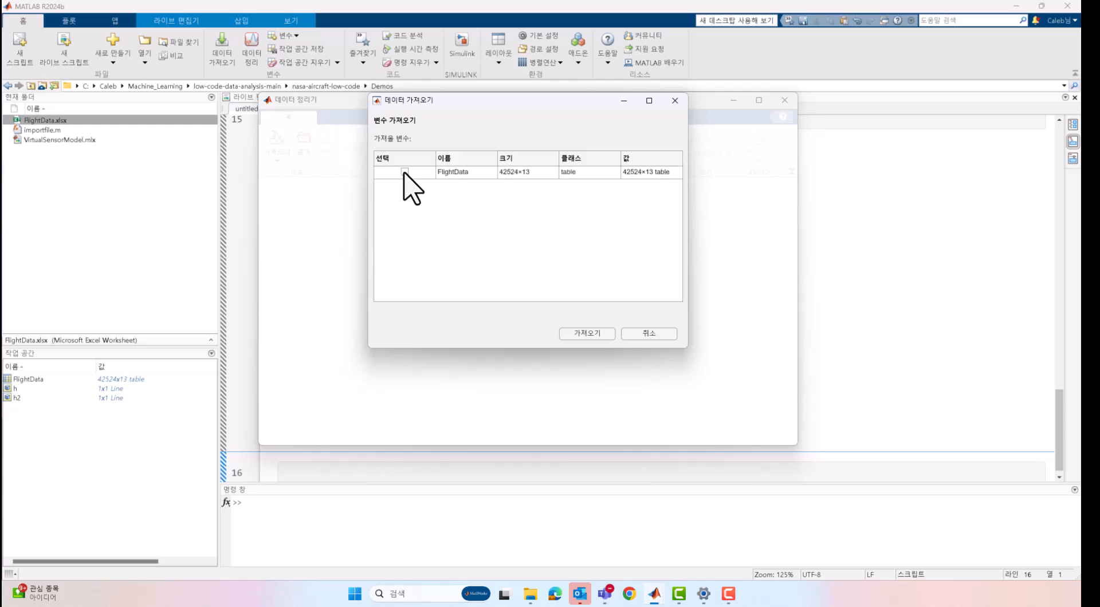
pyautogui.click(587, 333)
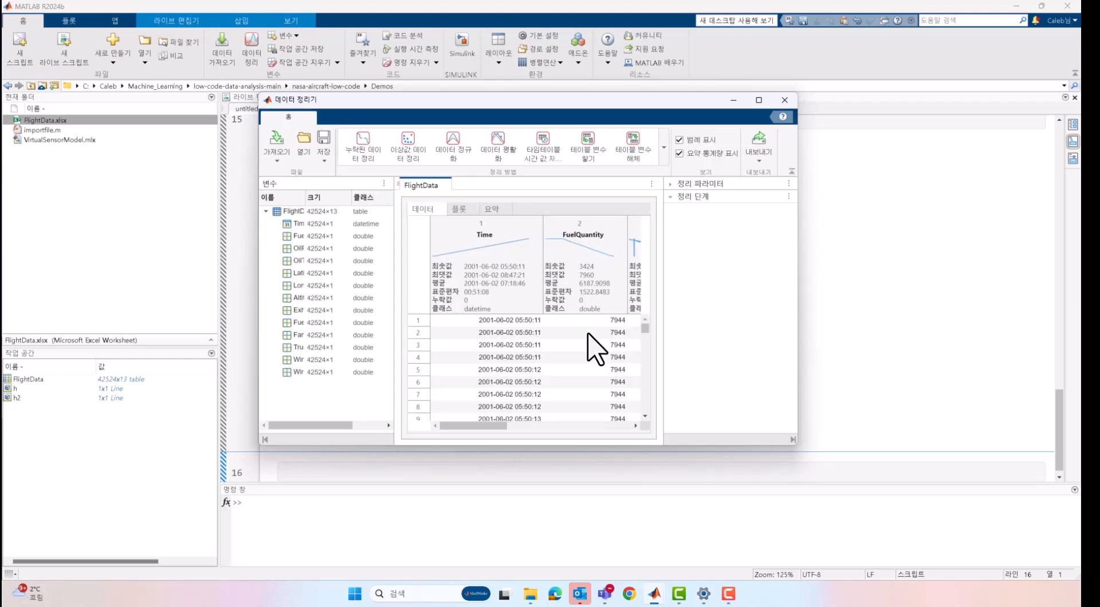
pyautogui.click(759, 100)
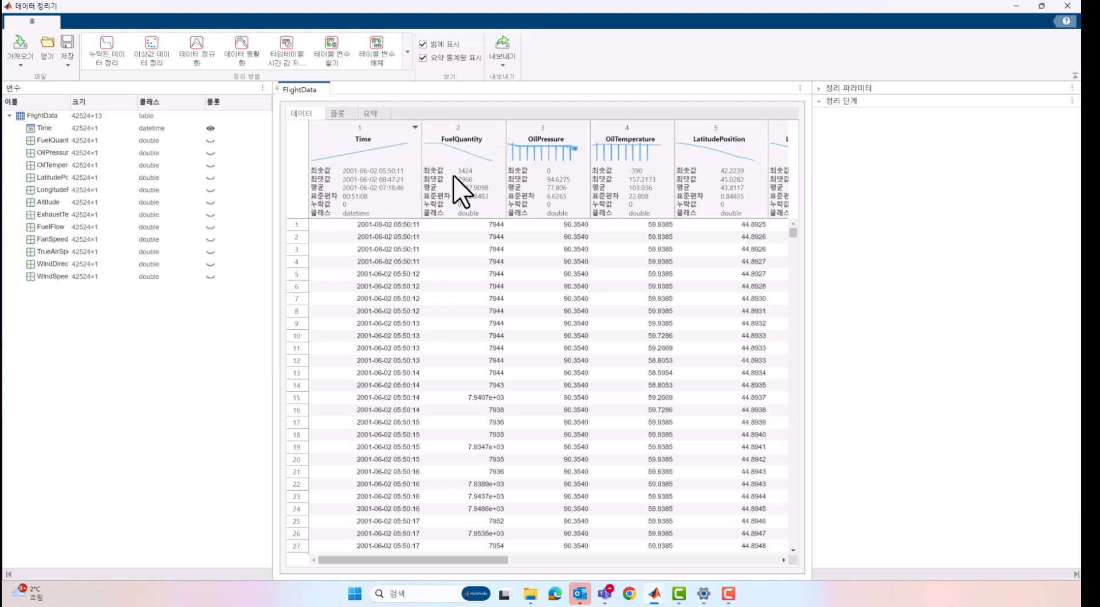
# - Start outlier cleaning (이상값 데이터 정리) on the table variables OilPressure and OilTemperature
pyautogui.moveTo(434, 560); pyautogui.dragTo(464, 556)
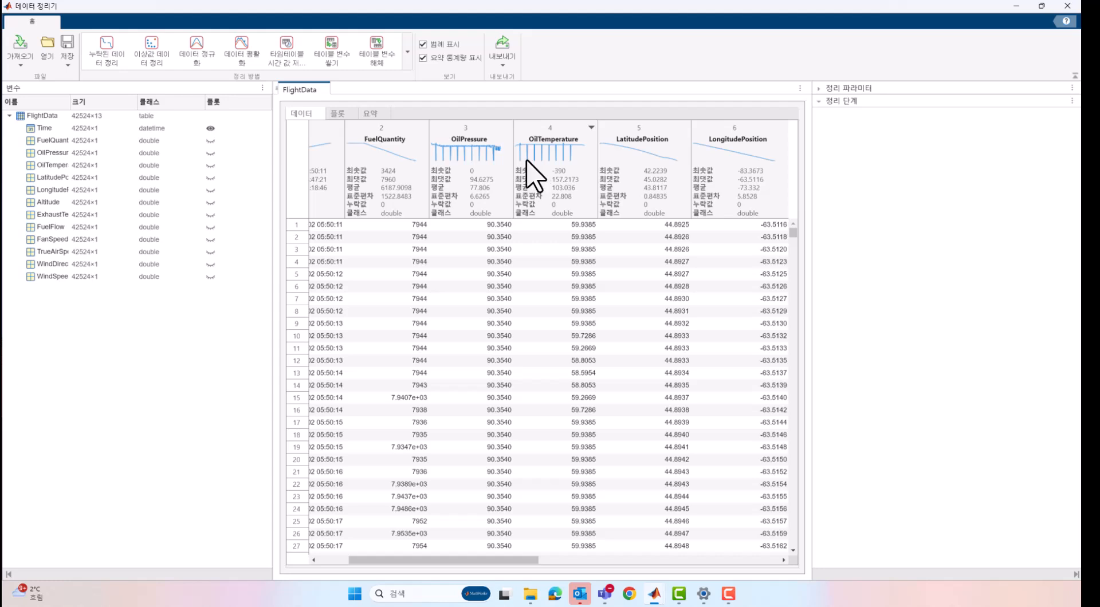
pyautogui.moveTo(558, 166)
pyautogui.moveTo(500, 154)
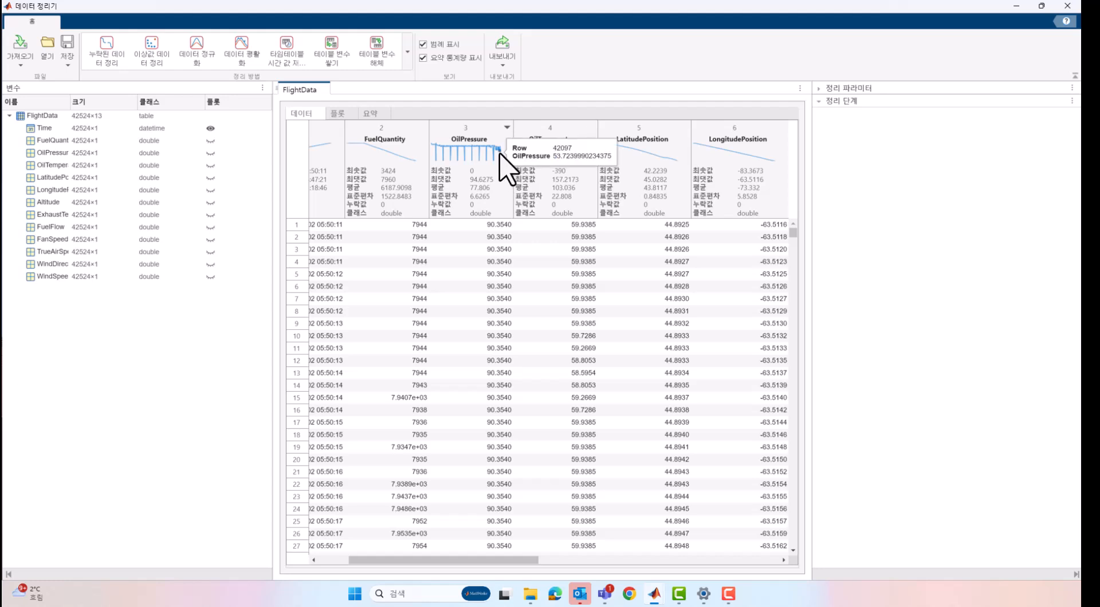
pyautogui.click(158, 41)
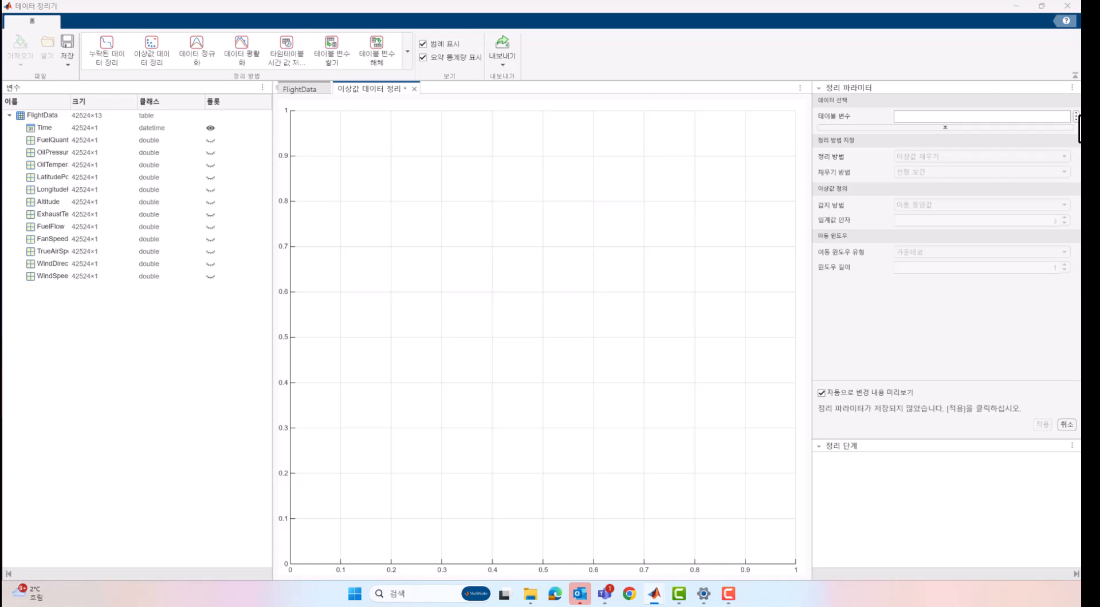
pyautogui.click(1076, 116)
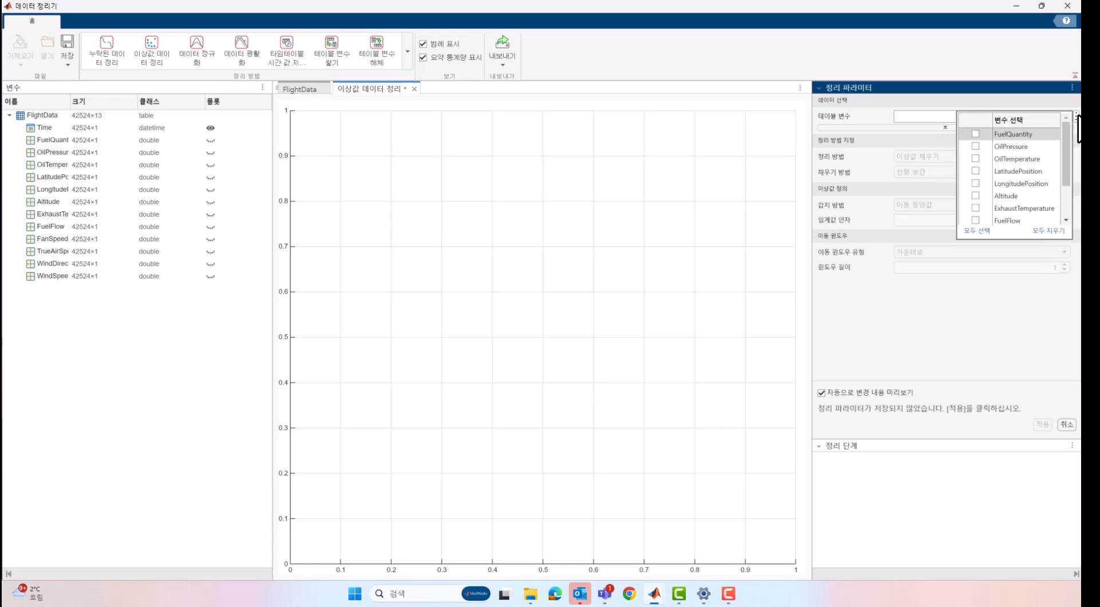
pyautogui.click(976, 147)
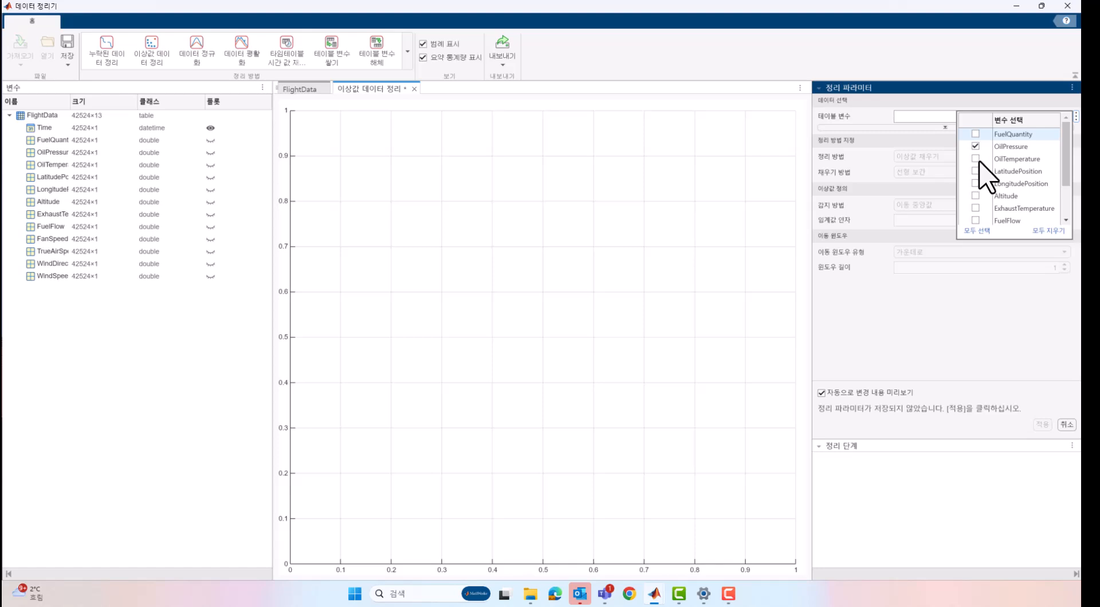
pyautogui.click(976, 158)
pyautogui.click(1018, 118)
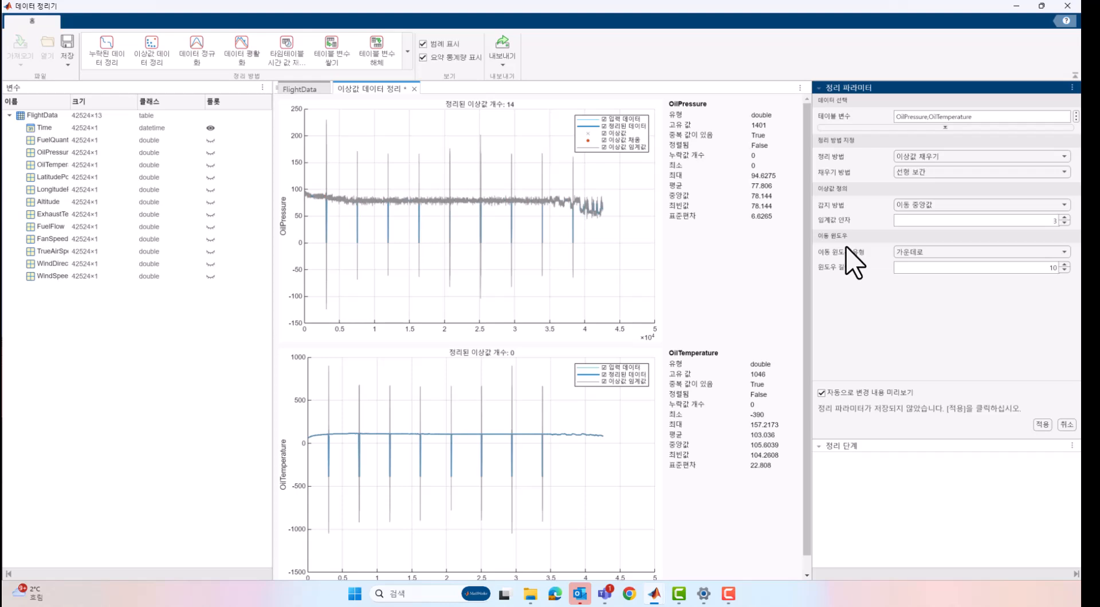
# - Set the cleaning method to fill outliers (이상값 채우기) with spline interpolation (스플라인 보간)
pyautogui.click(947, 159)
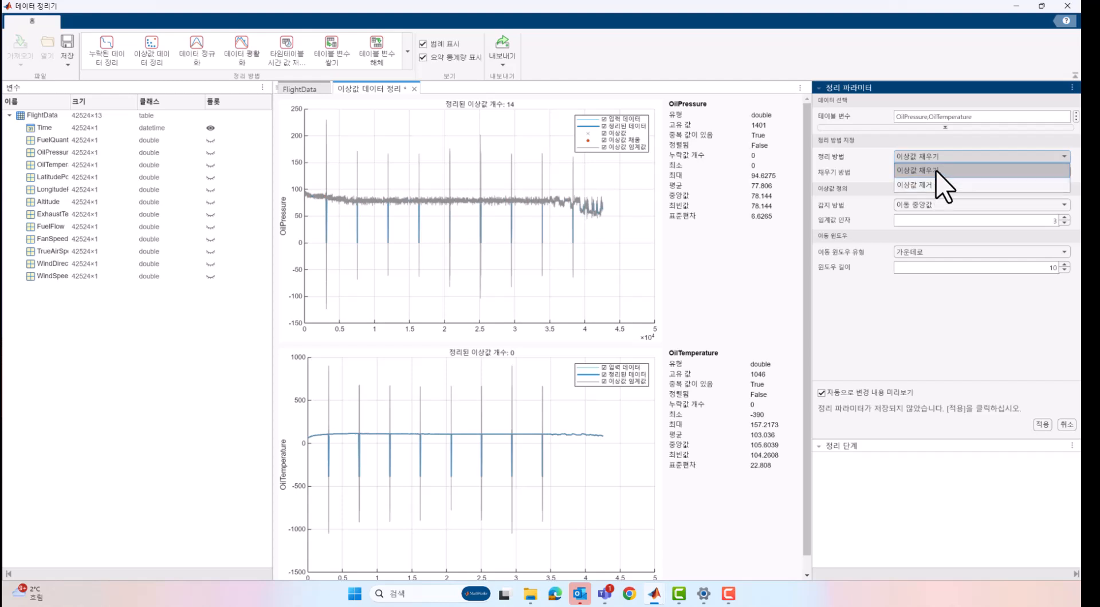
pyautogui.click(937, 172)
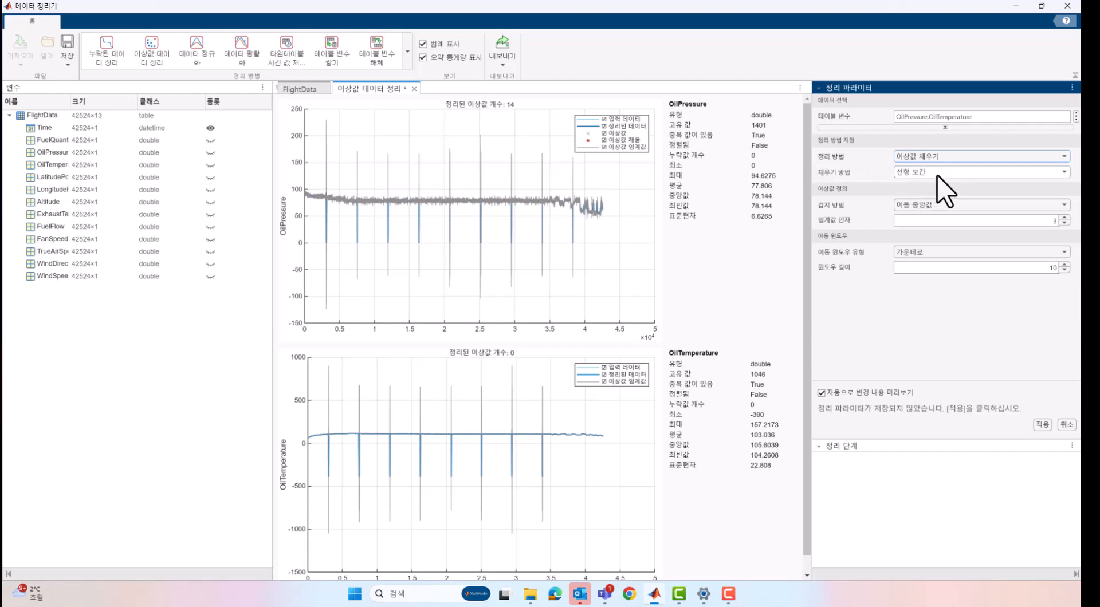
pyautogui.click(948, 172)
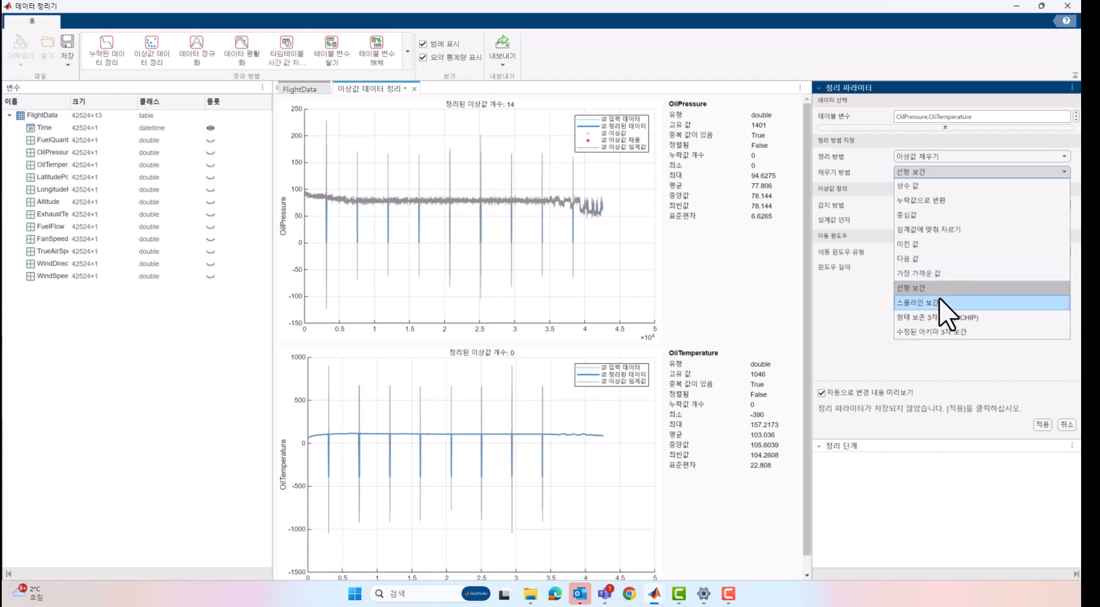
pyautogui.click(948, 312)
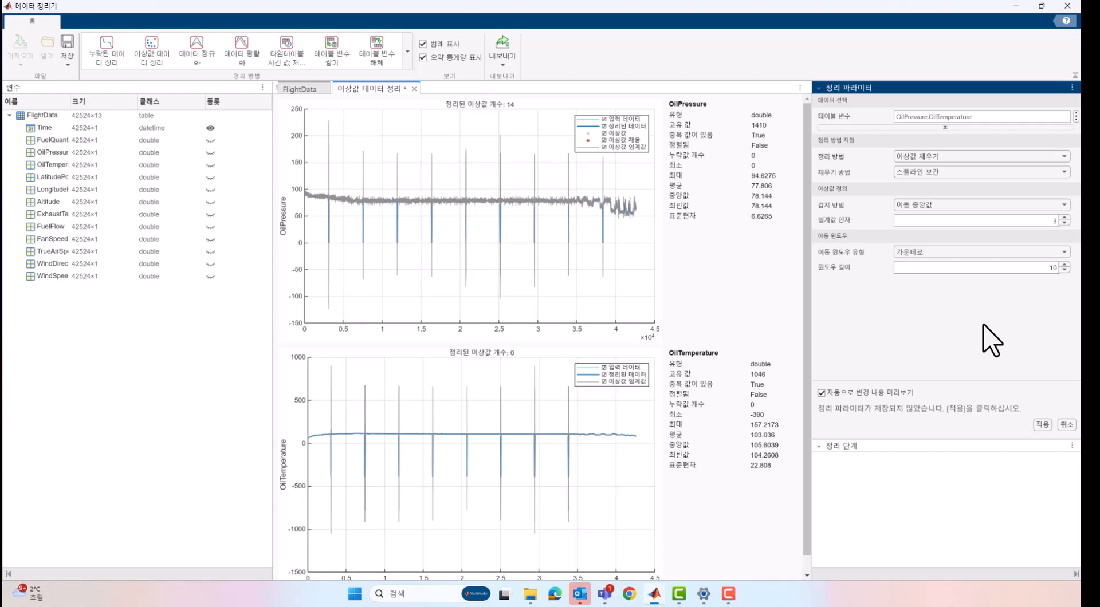
# - Detect outliers by moving median (이동 중앙값) with a centered (가운데로) window of length 100
pyautogui.click(1004, 207)
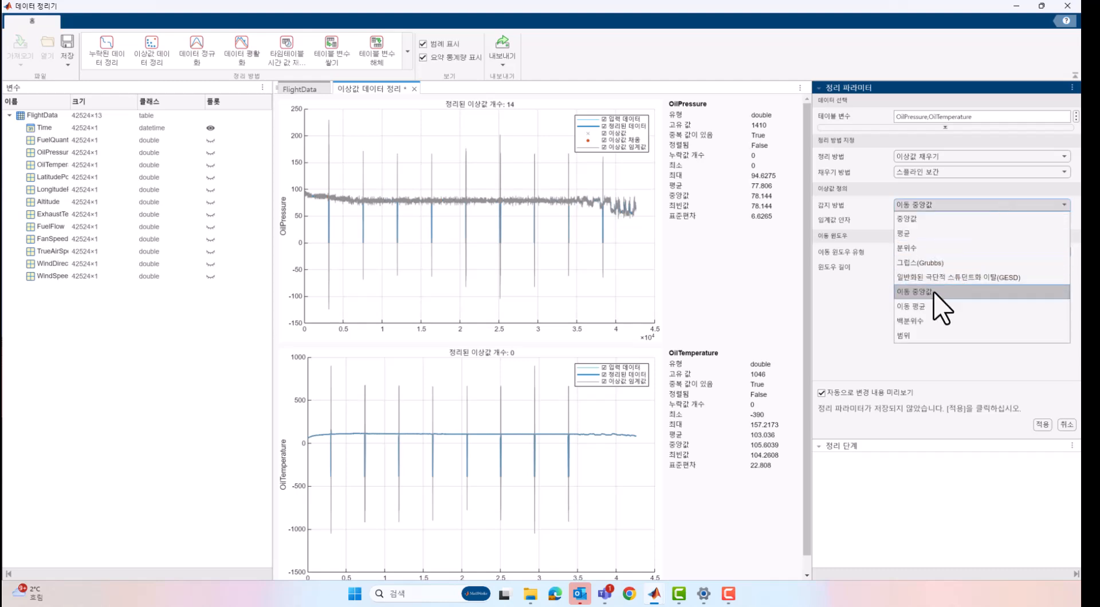
pyautogui.click(916, 292)
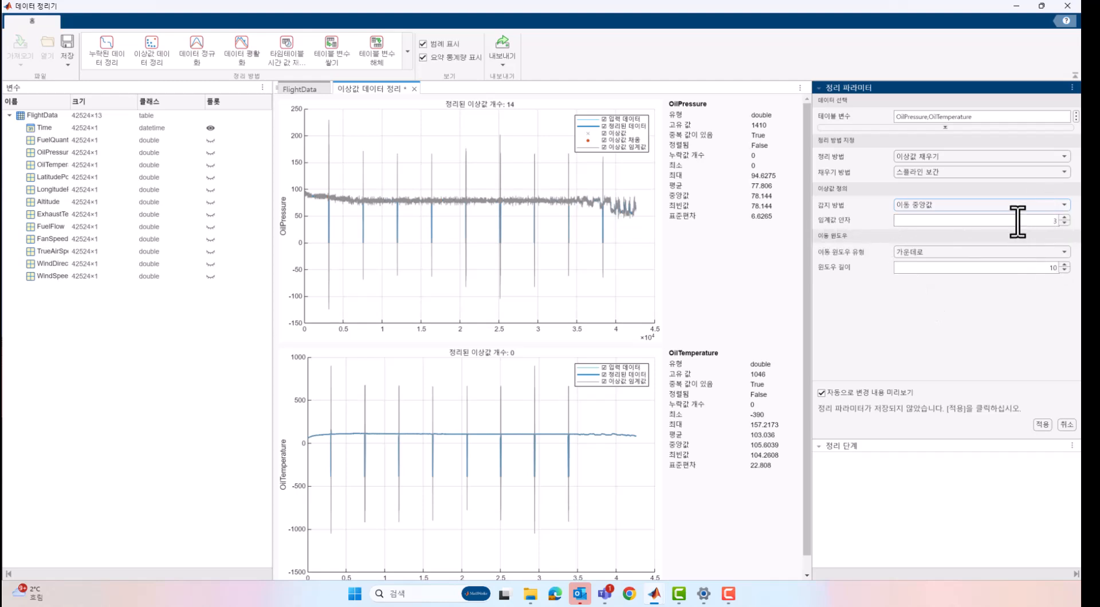
pyautogui.click(974, 252)
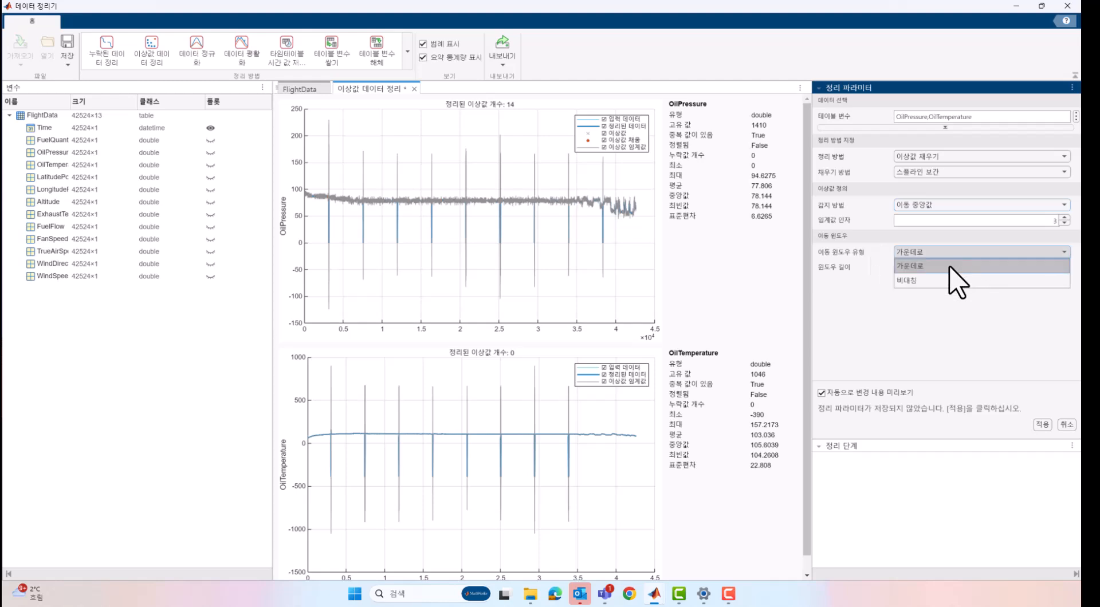
pyautogui.click(917, 267)
pyautogui.doubleClick(1052, 268)
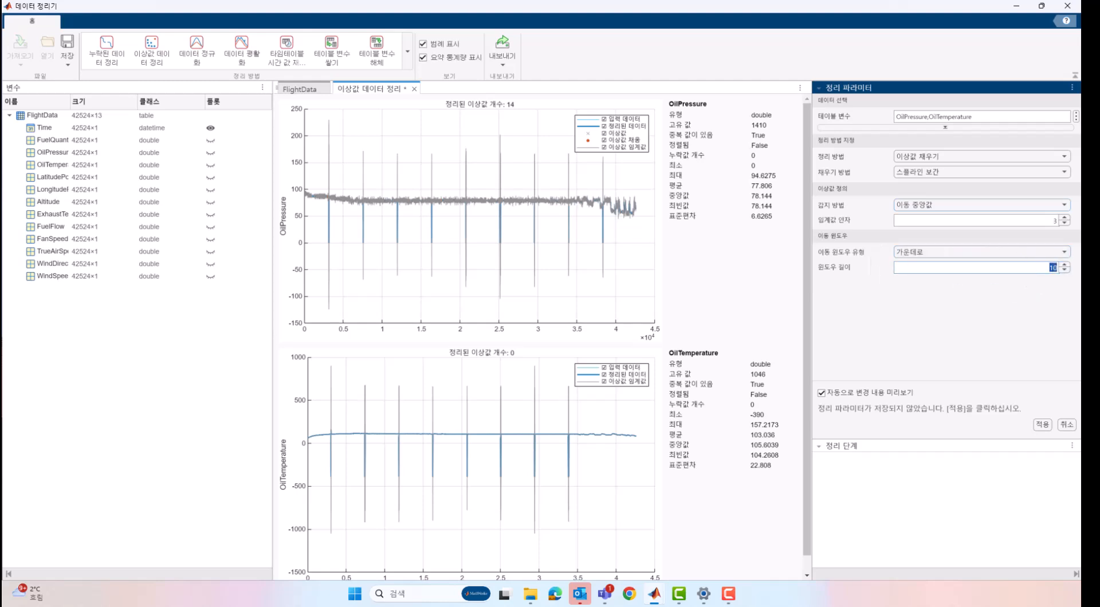
pyautogui.write('100')
pyautogui.press('Return')
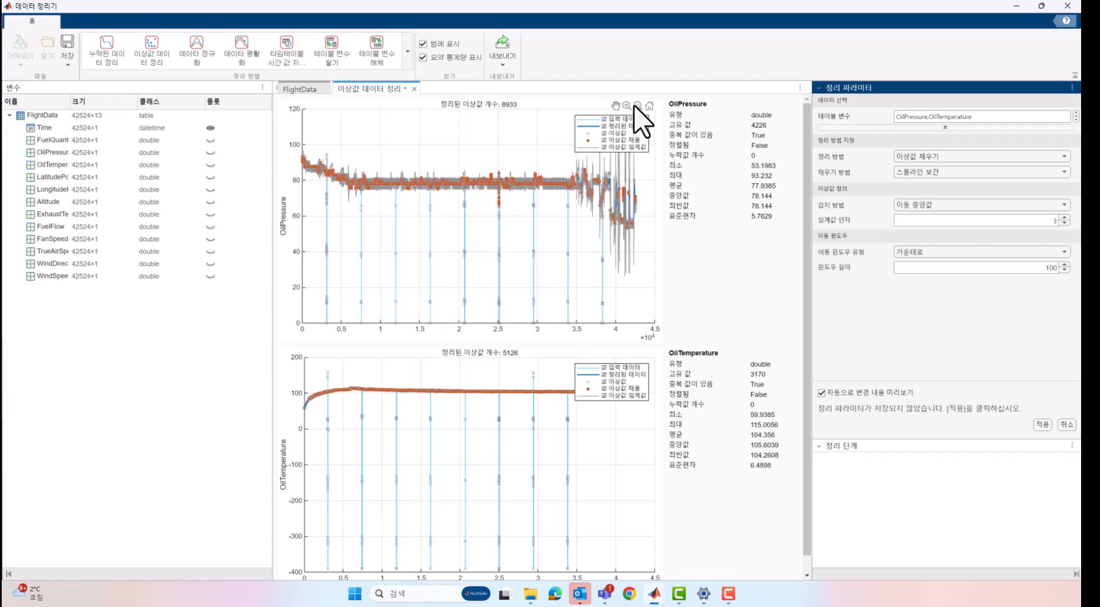
# - Check the cleaned OilPressure plot up close, apply the outlier cleaning, and generate a function (함수 생성) from it
pyautogui.click(626, 105)
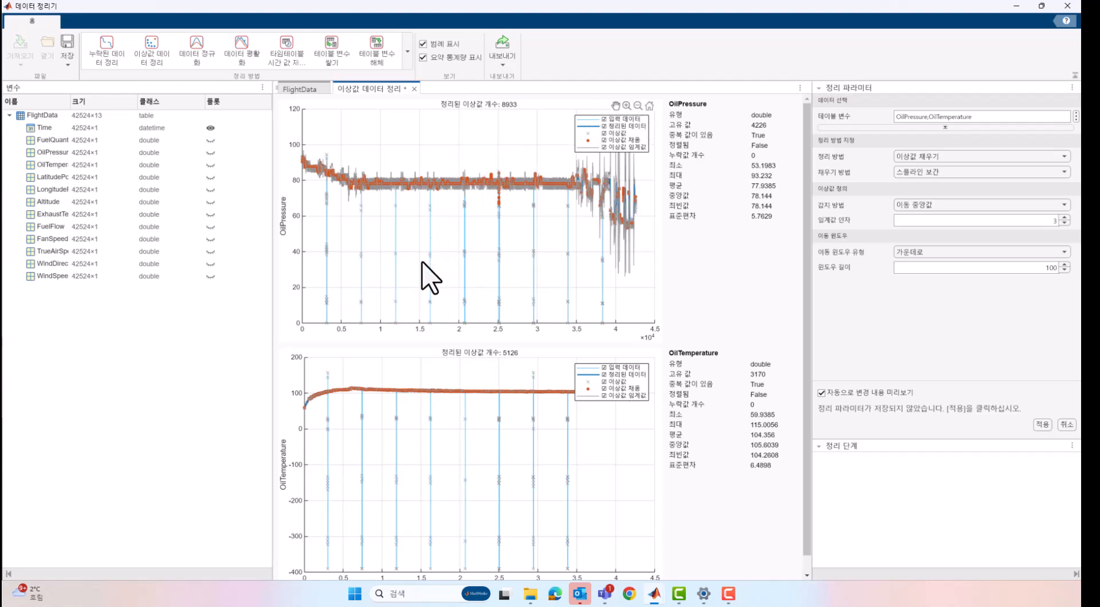
pyautogui.moveTo(441, 170); pyautogui.dragTo(553, 259)
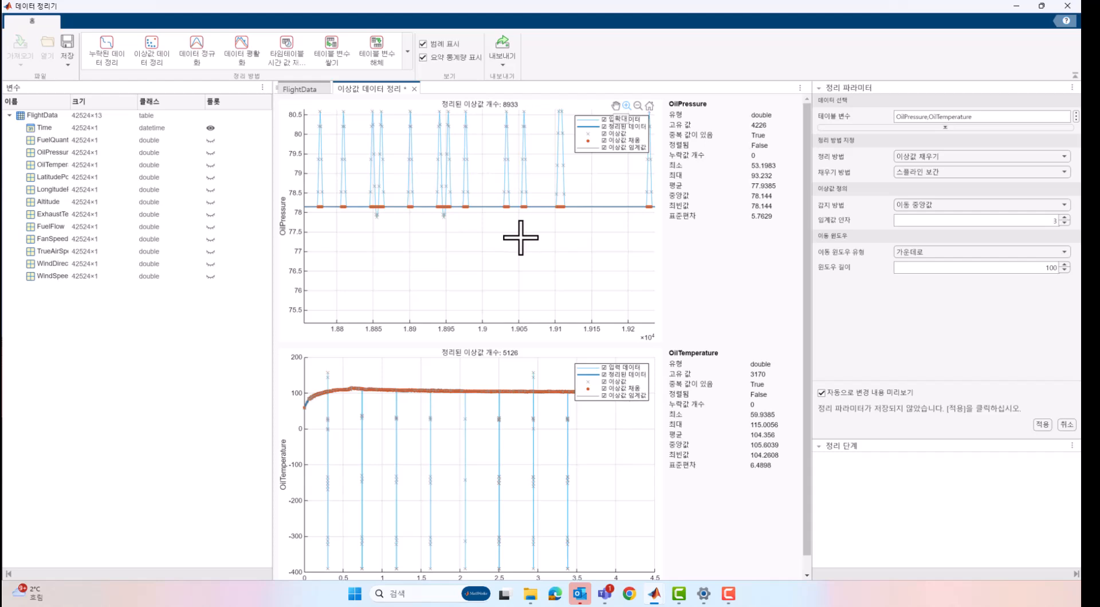
pyautogui.click(893, 324)
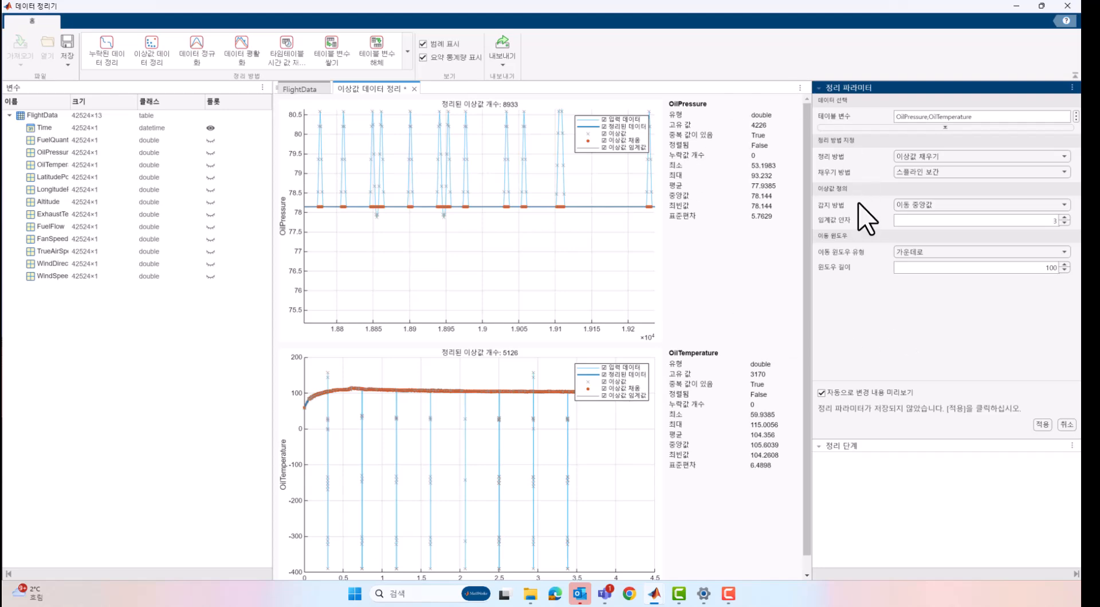
pyautogui.click(1043, 426)
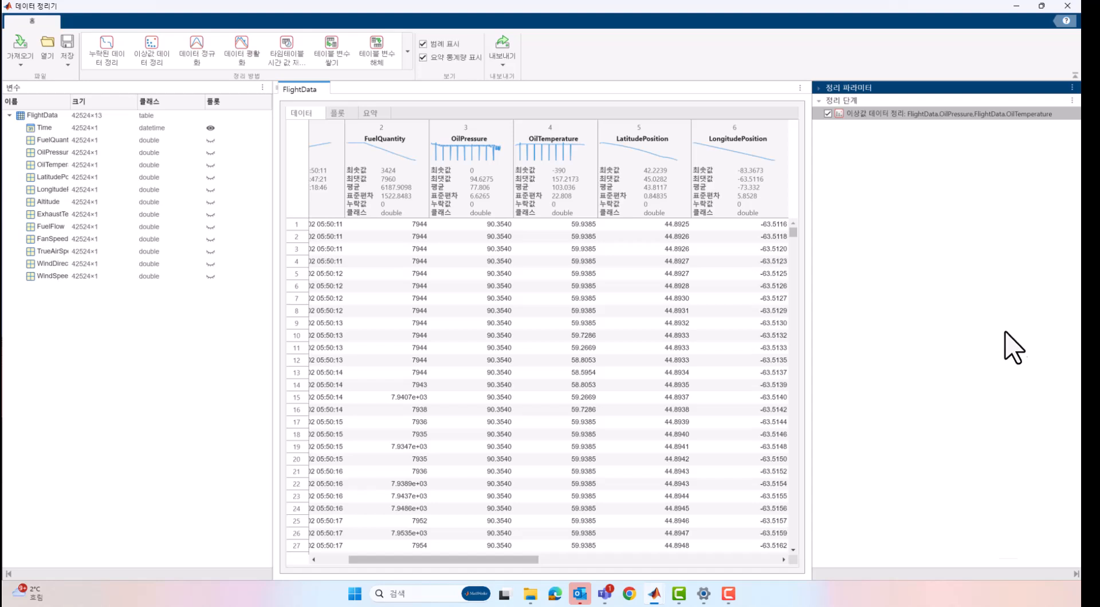
pyautogui.click(503, 60)
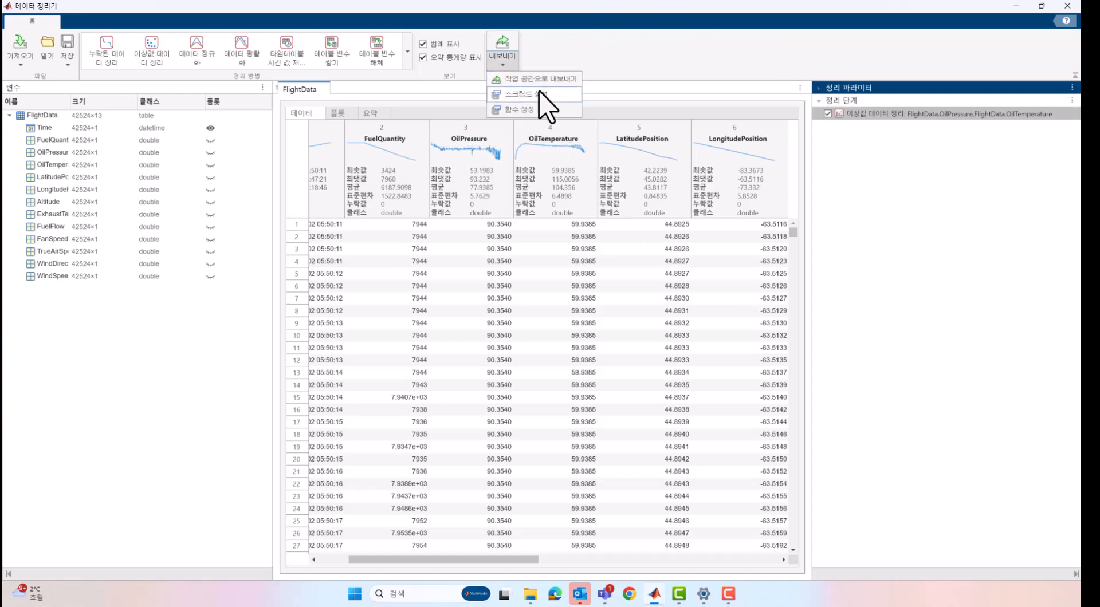
pyautogui.click(526, 105)
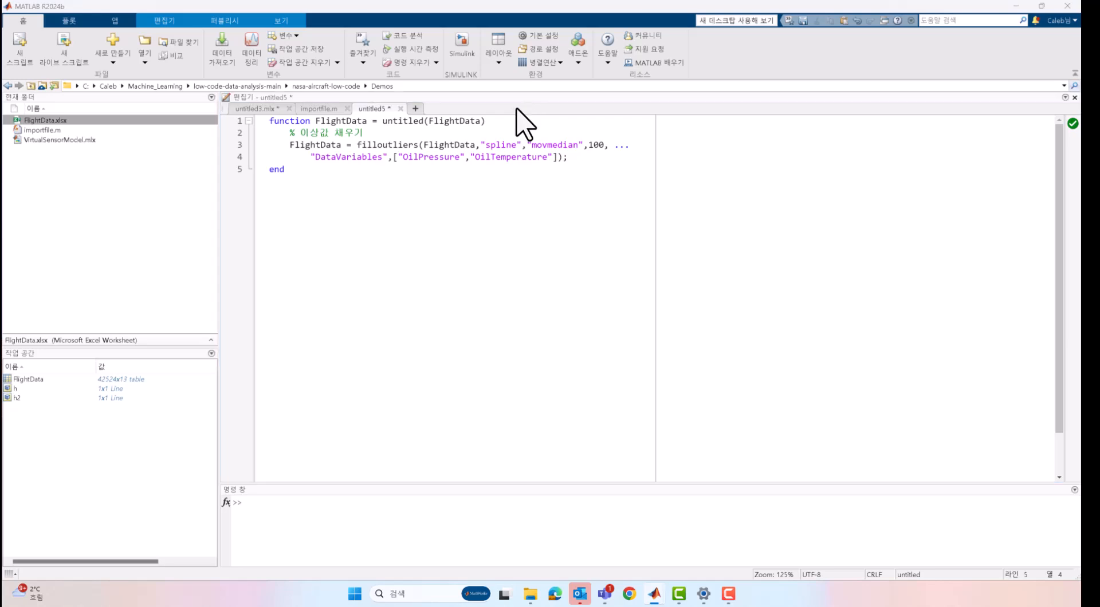
# - Rename the generated function CleanData and save it as CleanData.m in the Demos folder
pyautogui.doubleClick(401, 121)
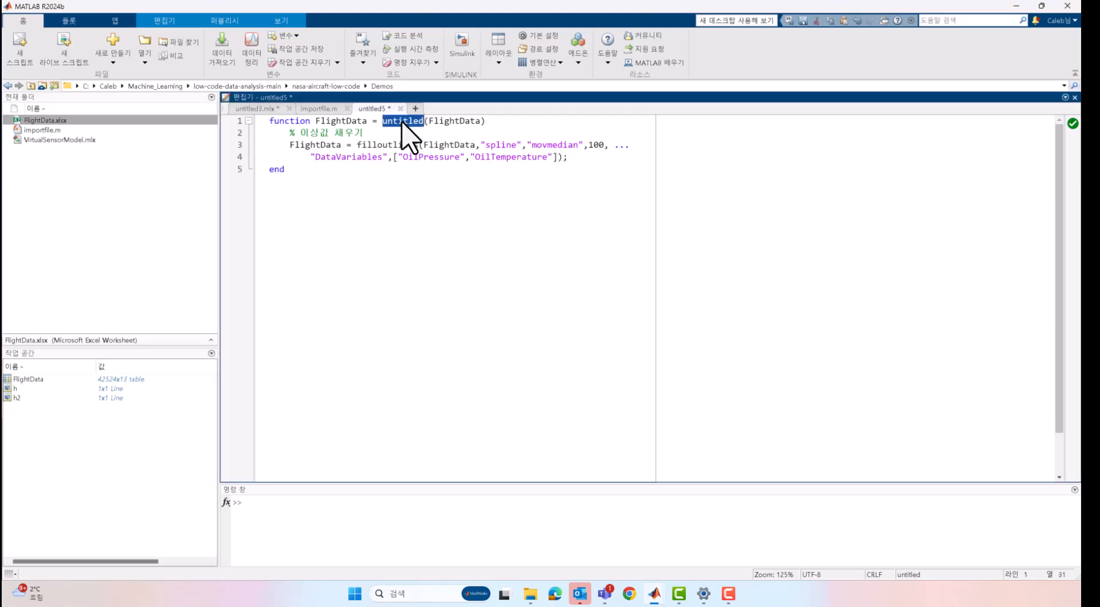
pyautogui.write('CleanDat')
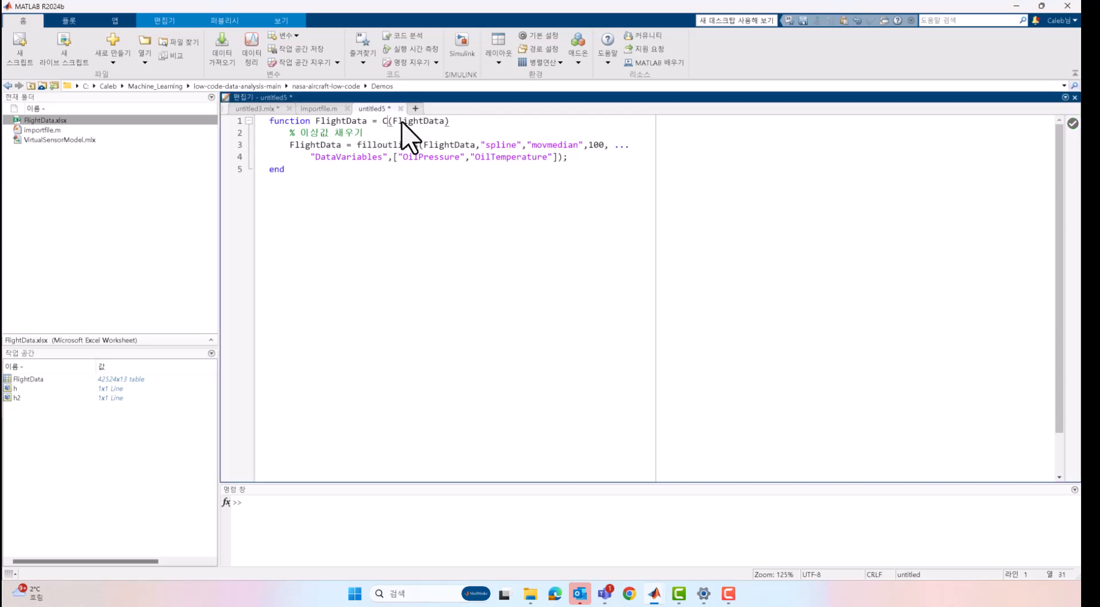
pyautogui.write('a')
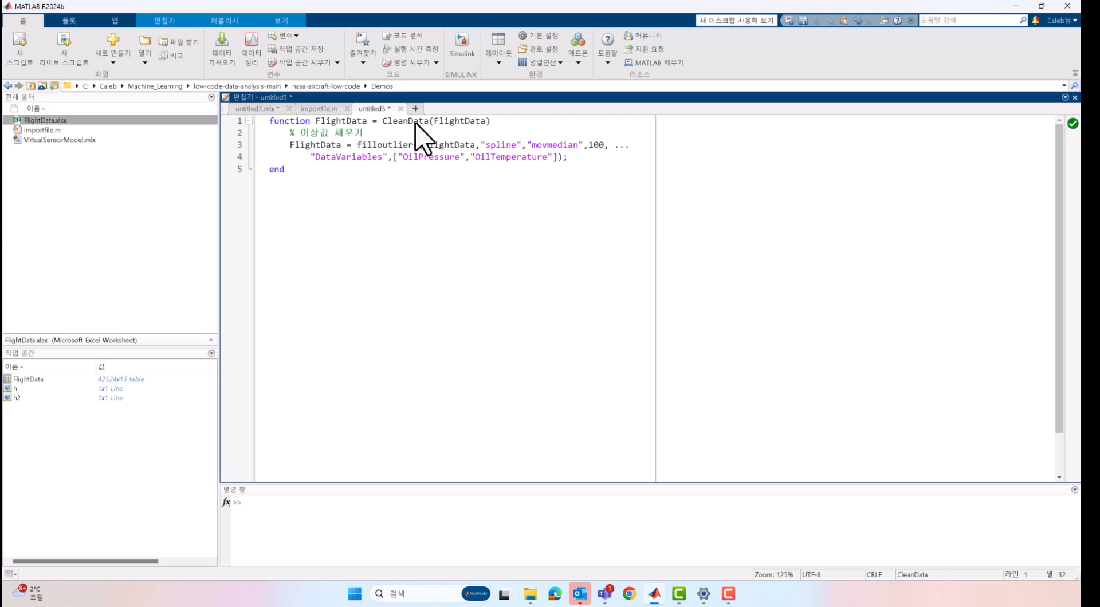
pyautogui.hotkey('ctrl', 's')
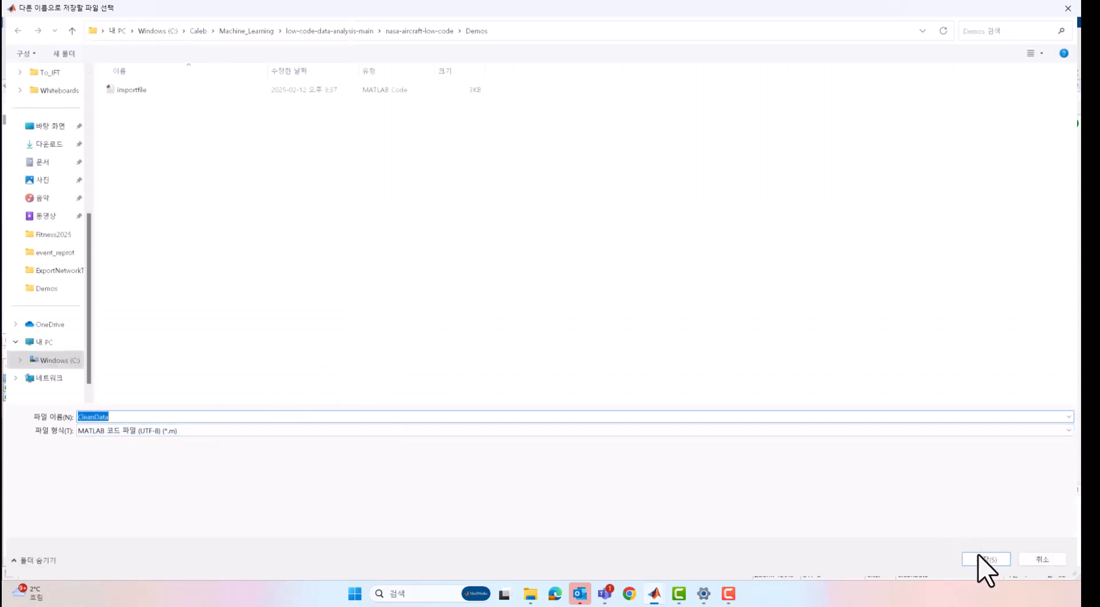
pyautogui.click(984, 560)
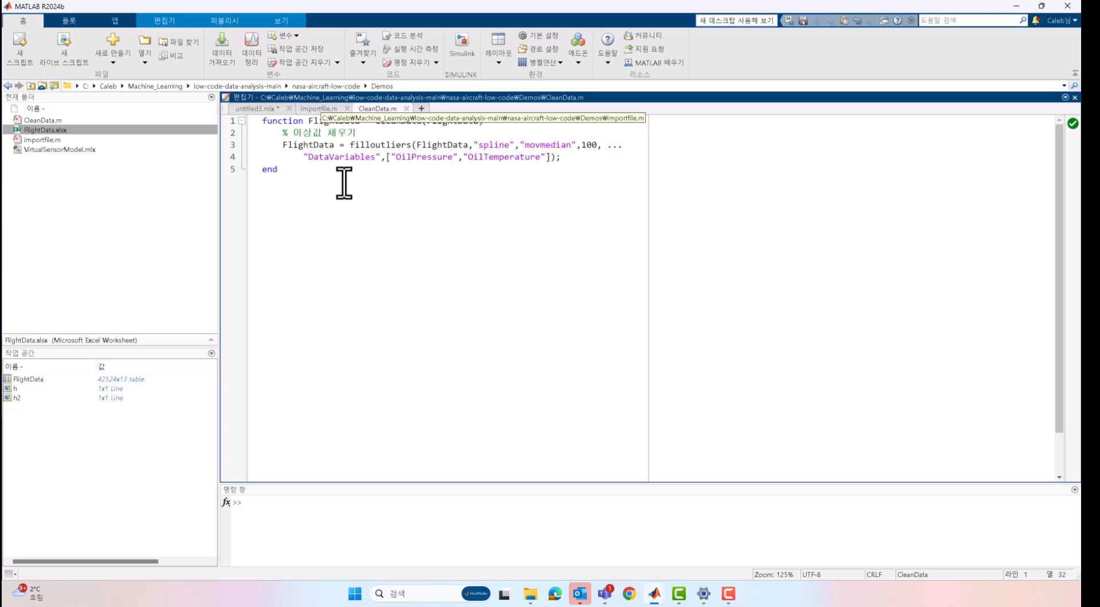
# - Copy the CleanData call from the function's signature into line 16 of the live script and rename its output variable FlightDataClean
pyautogui.click(376, 171)
pyautogui.moveTo(305, 121); pyautogui.dragTo(501, 137)
pyautogui.hotkey('ctrl', 'c')
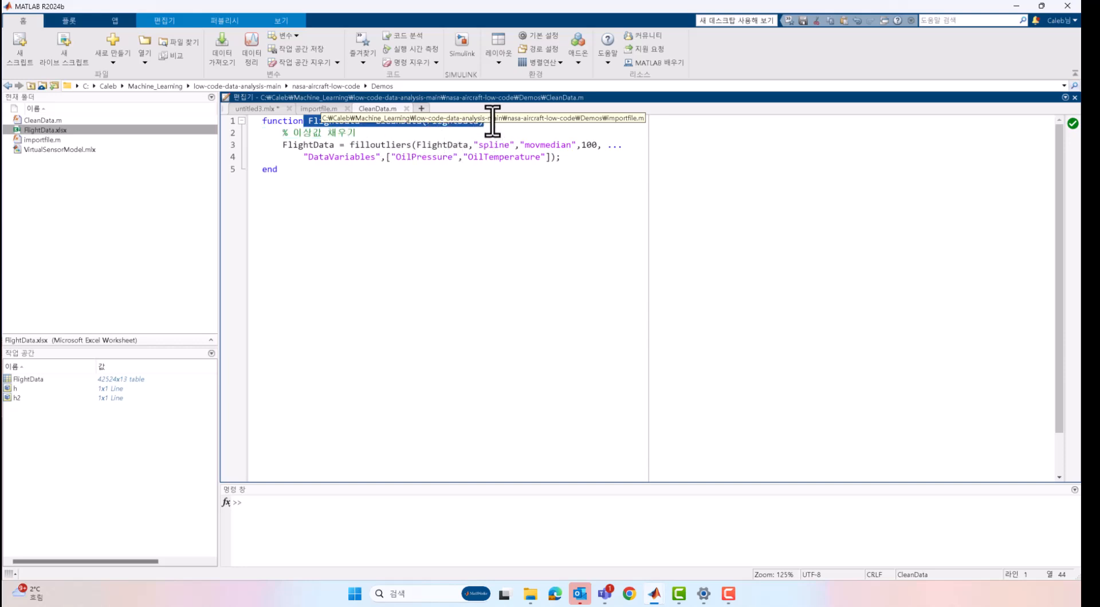
pyautogui.click(255, 108)
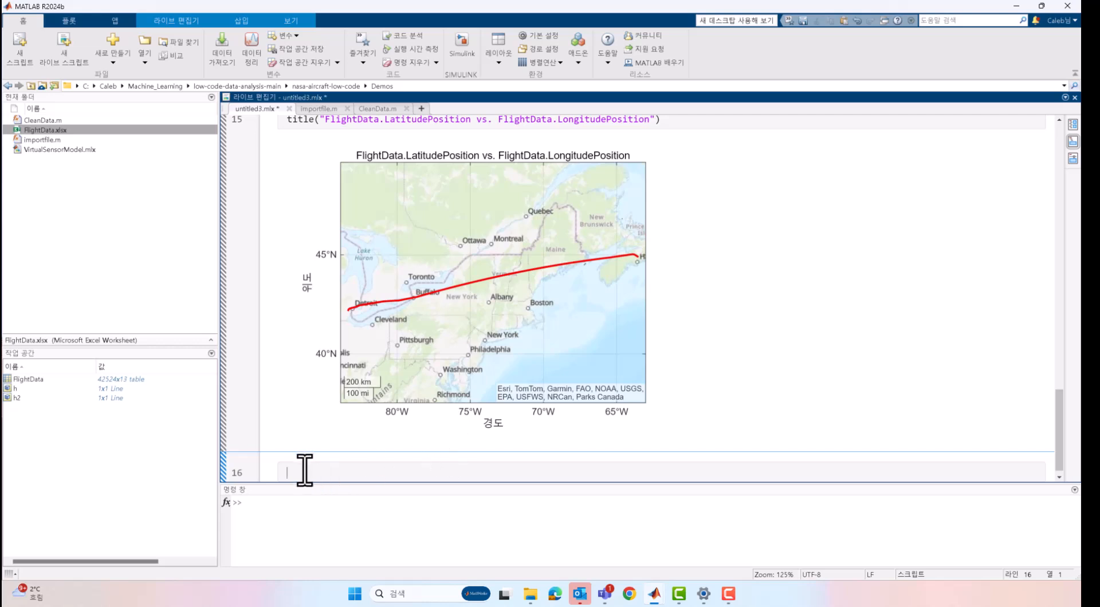
pyautogui.hotkey('ctrl', 'v')
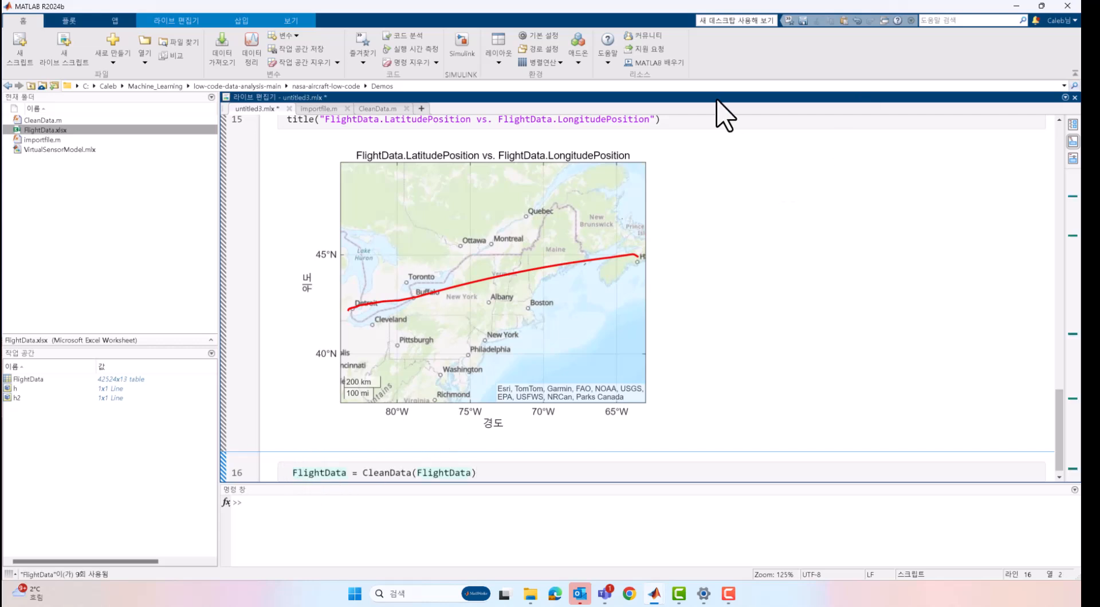
pyautogui.write('Clean')
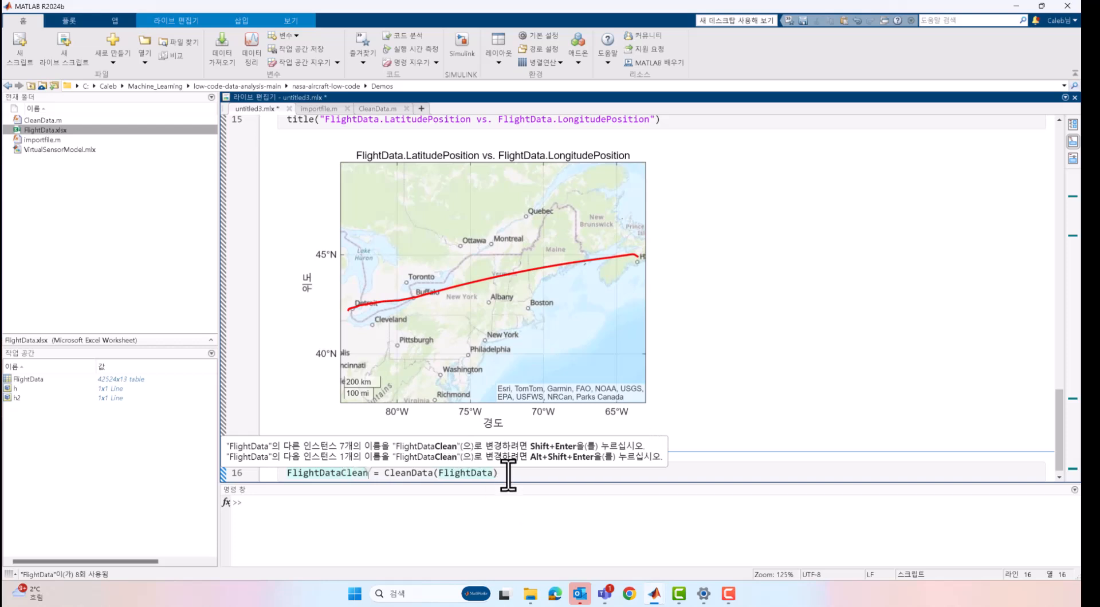
pyautogui.click(508, 473)
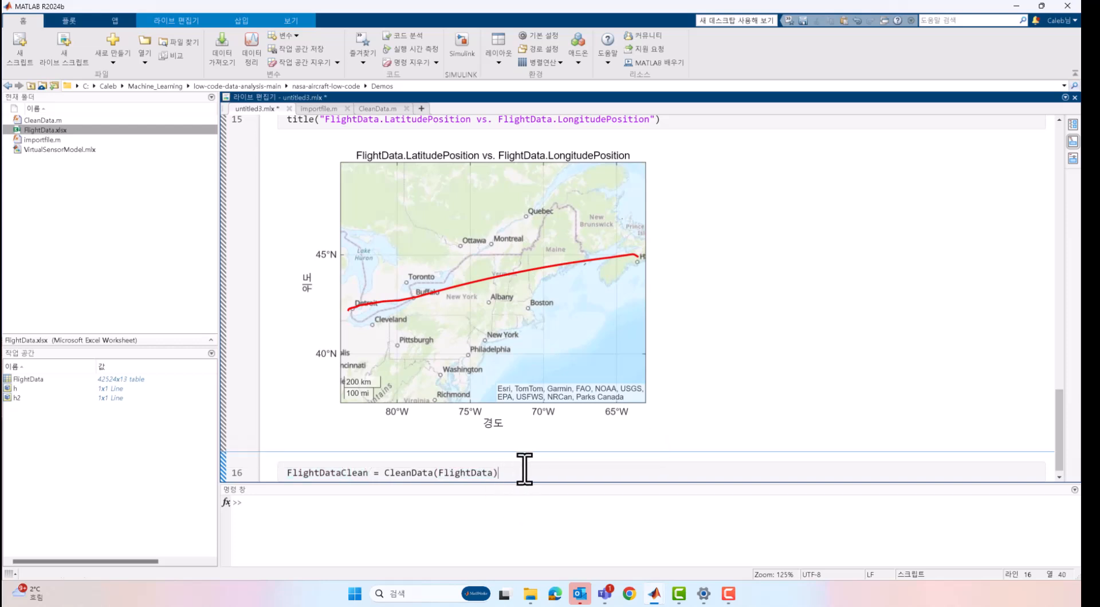
# - Run the section containing the CleanData call and review the OilPressure values in the FlightDataClean output table
pyautogui.click(166, 20)
pyautogui.click(481, 50)
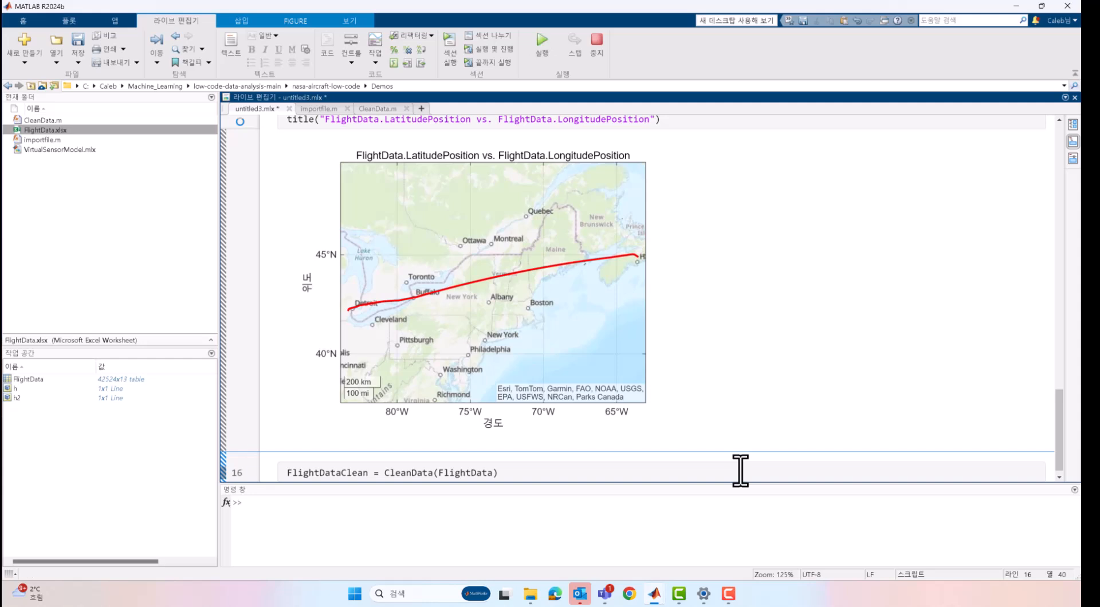
pyautogui.scroll(-5, 741, 470)
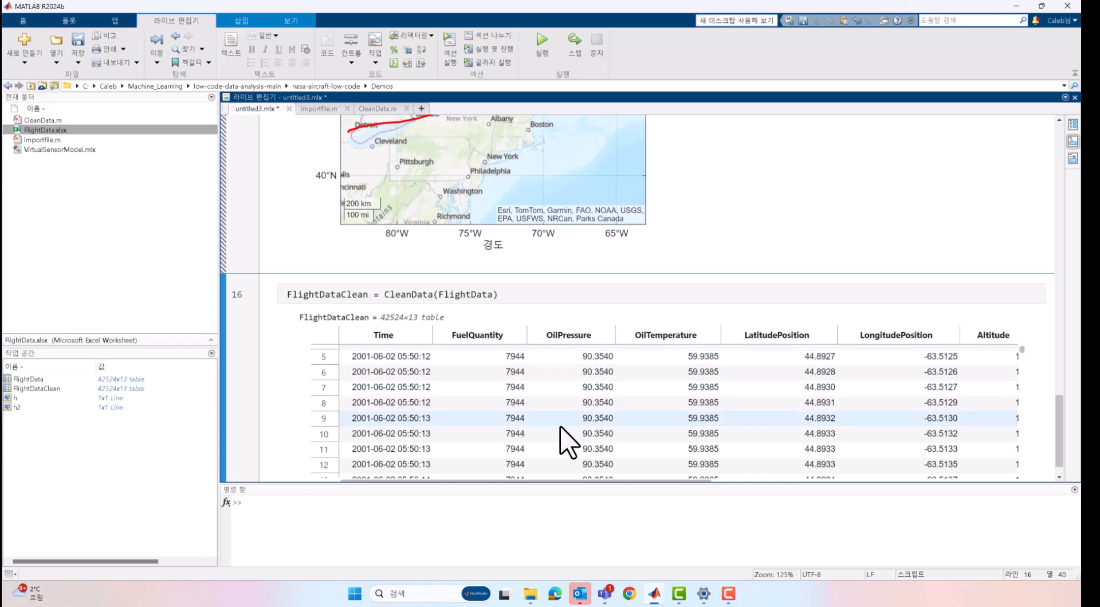
pyautogui.click(562, 478)
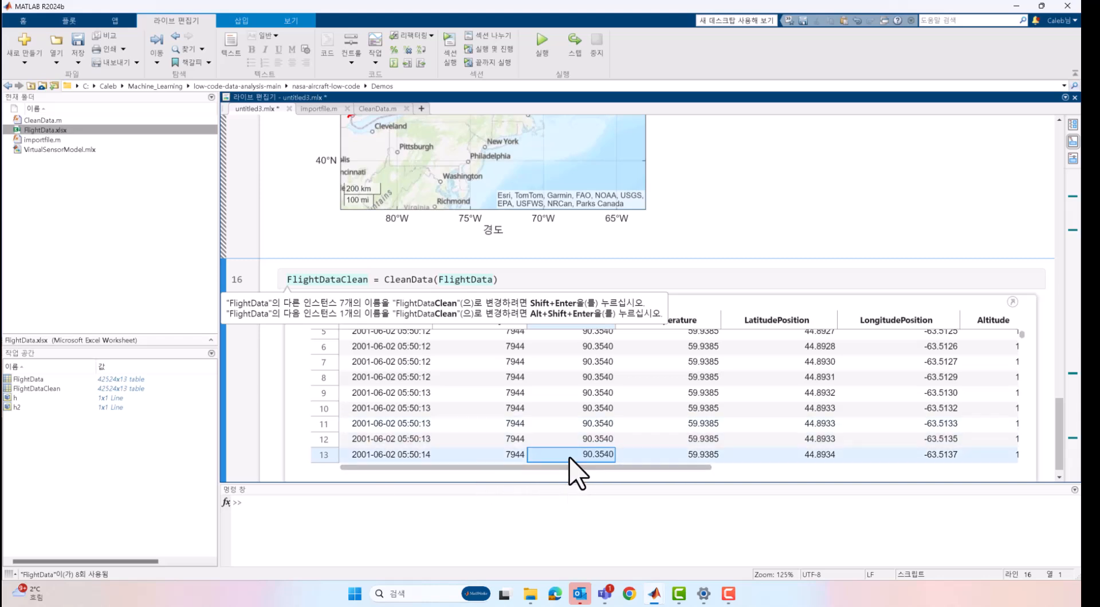
pyautogui.scroll(-3, 572, 471)
pyautogui.click(531, 280)
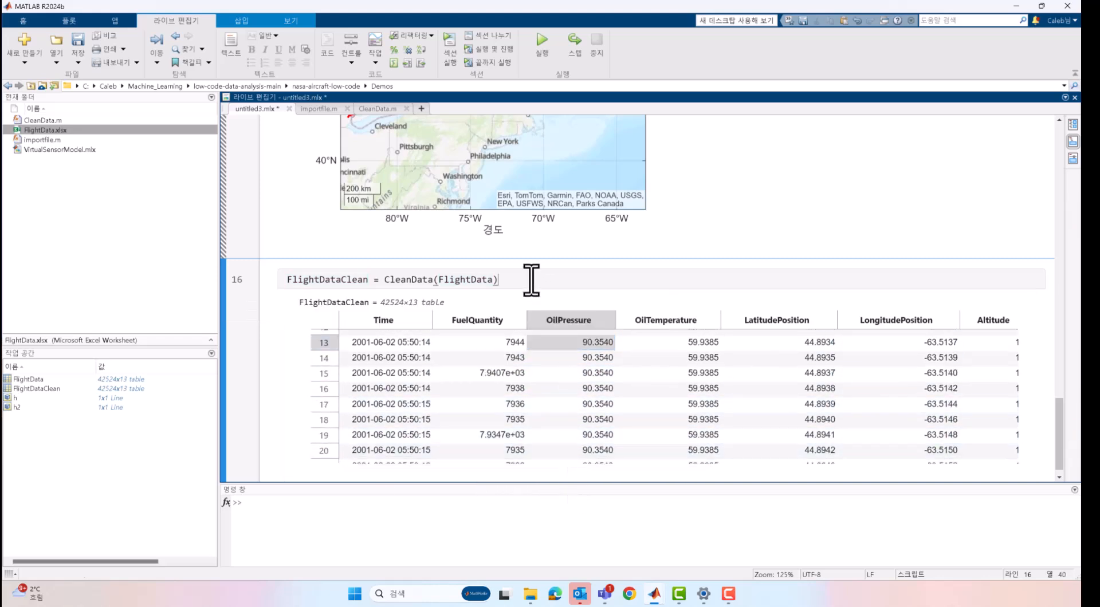